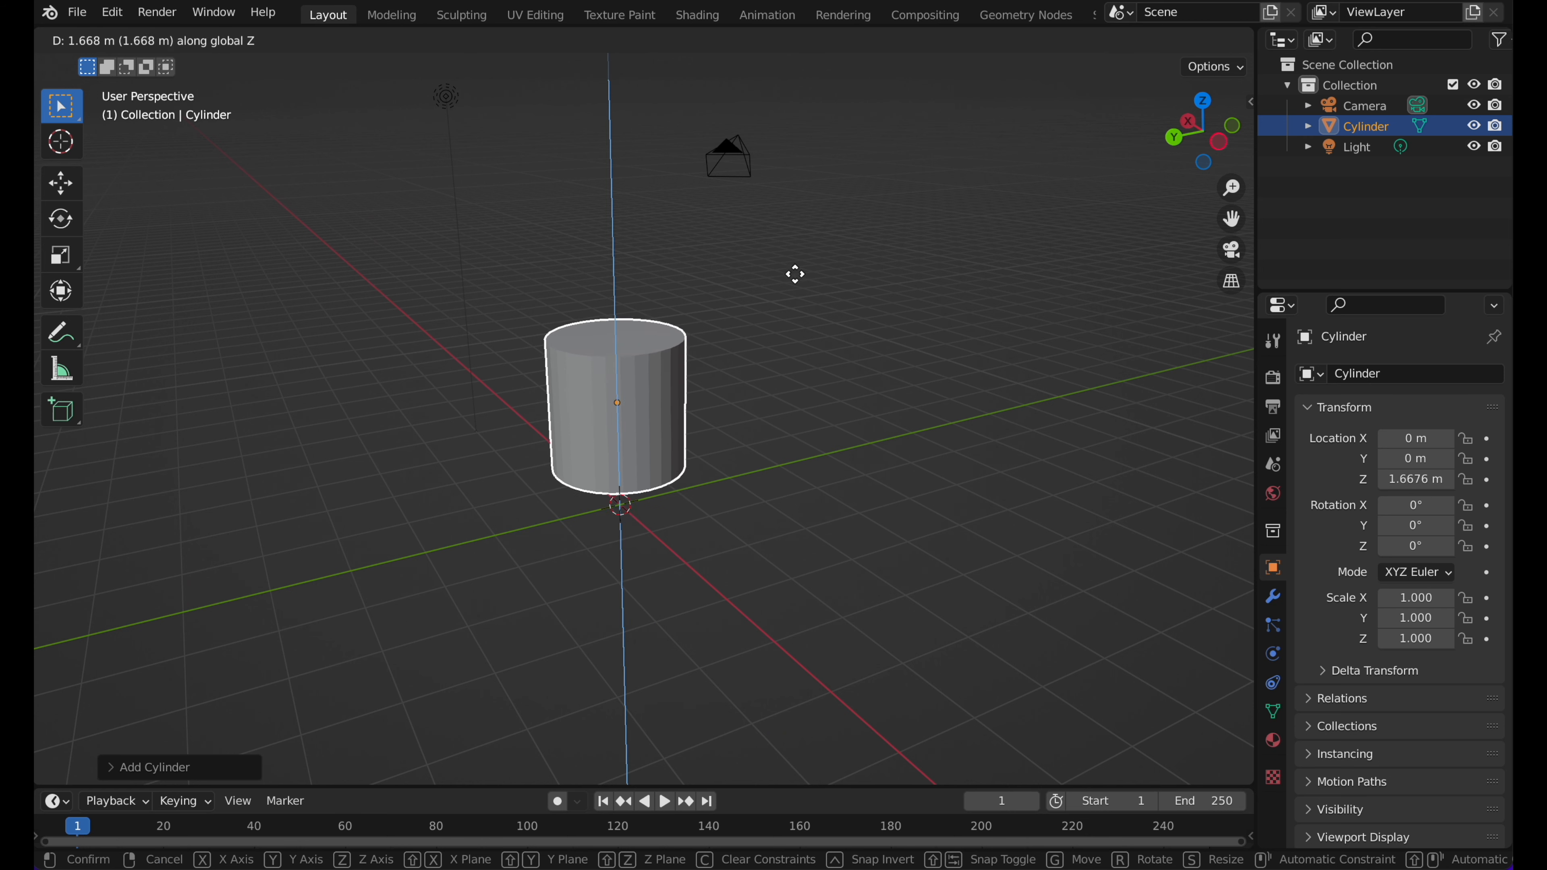
# Show the cylinder in left orthographic view and enter Edit Mode on its mesh
pyautogui.click(1192, 145)
pyautogui.press('Tab')
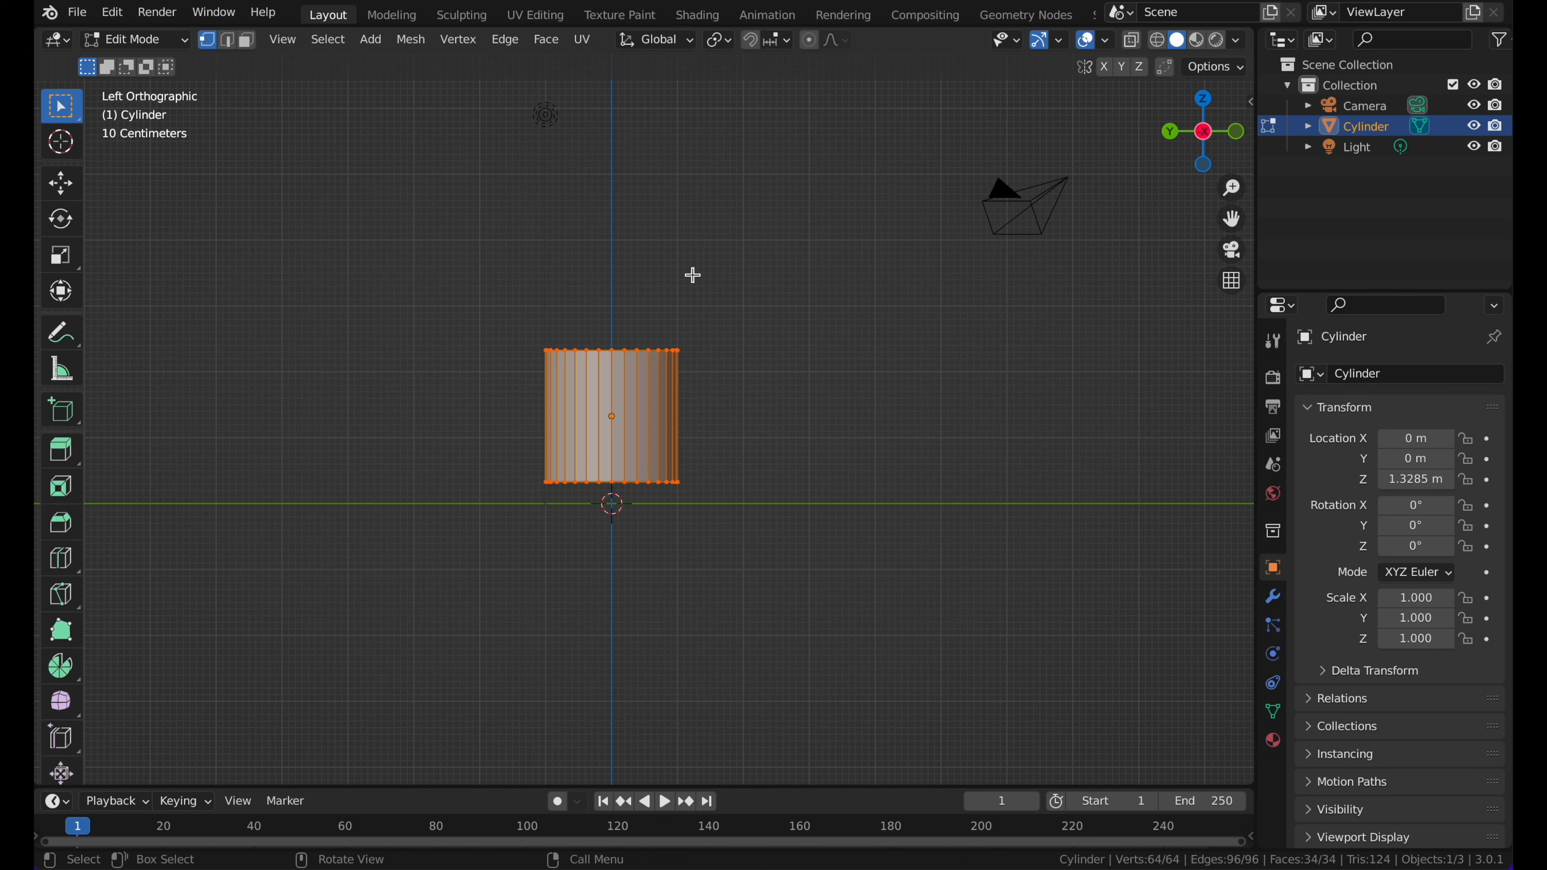
pyautogui.keyDown('shift'); pyautogui.moveTo(690, 273); pyautogui.dragTo(693, 274, button='middle'); pyautogui.keyUp('shift')
pyautogui.moveTo(534, 361); pyautogui.dragTo(849, 405)
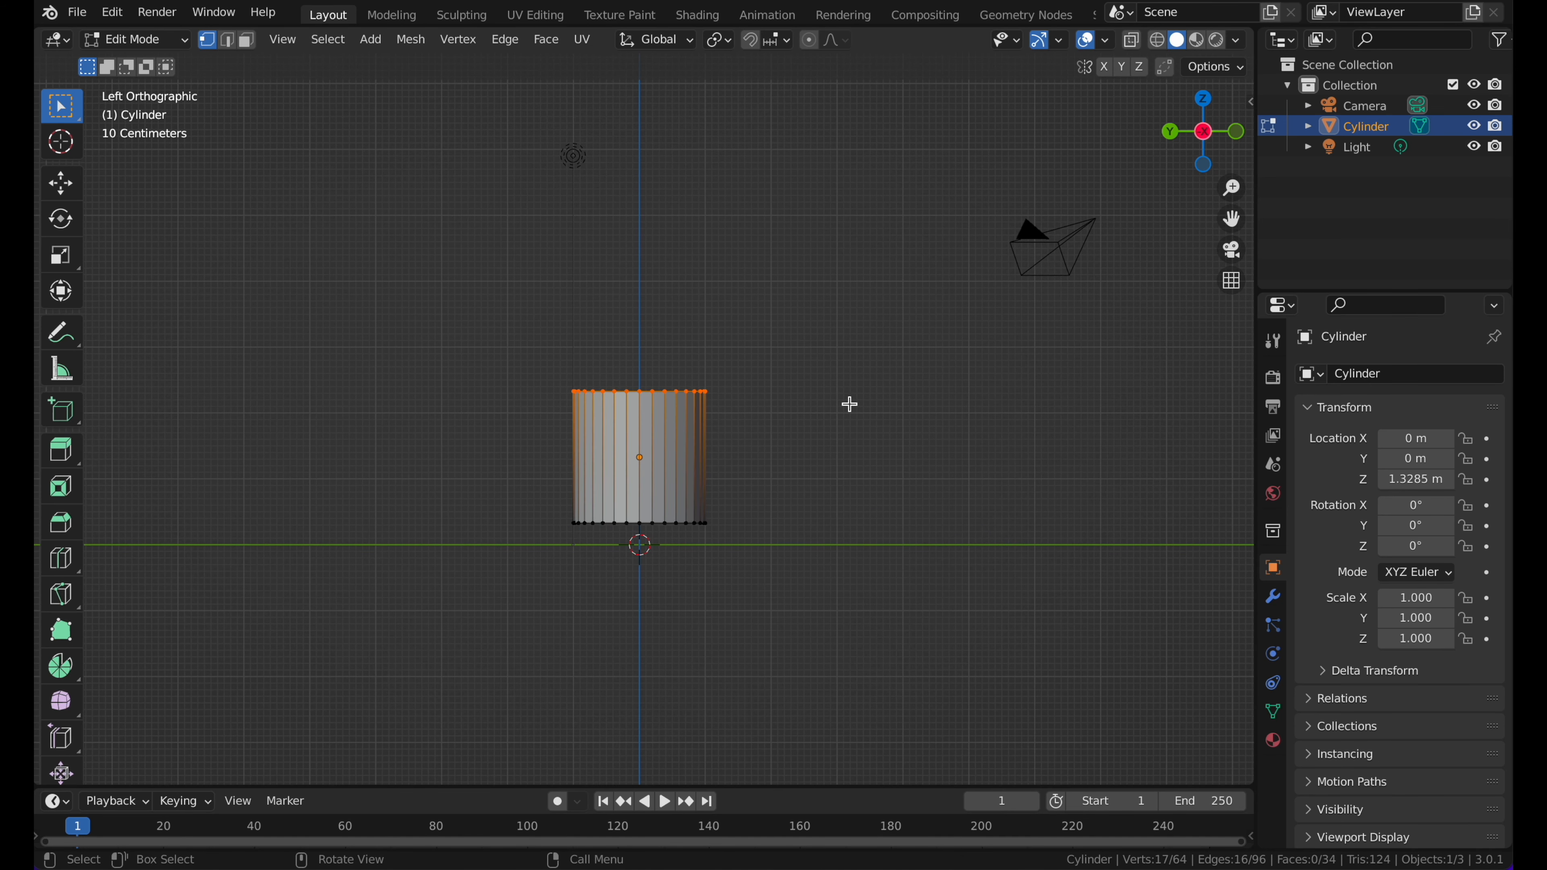
pyautogui.press('g')
pyautogui.press('z')
pyautogui.click(867, 488)
pyautogui.hotkey('ctrl', 'z')
# In wireframe shading, select all vertices of the cylinder's top ring and lower them along Z to leave a short base
pyautogui.press('z')
pyautogui.click(667, 424)
pyautogui.moveTo(532, 349); pyautogui.dragTo(816, 405)
pyautogui.press('g')
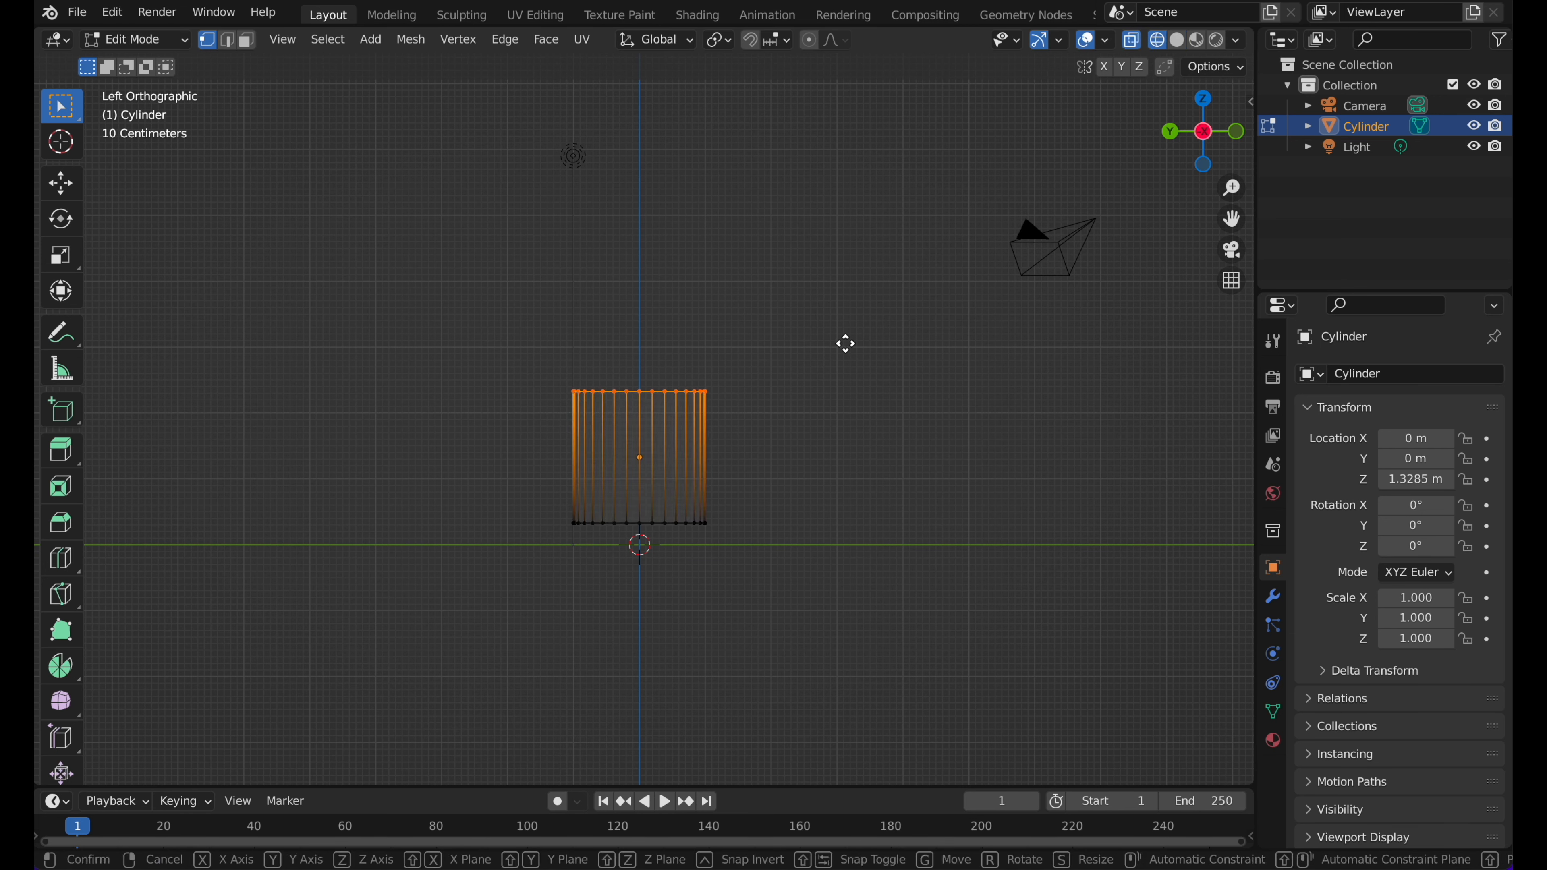
pyautogui.press('z')
pyautogui.click(891, 437)
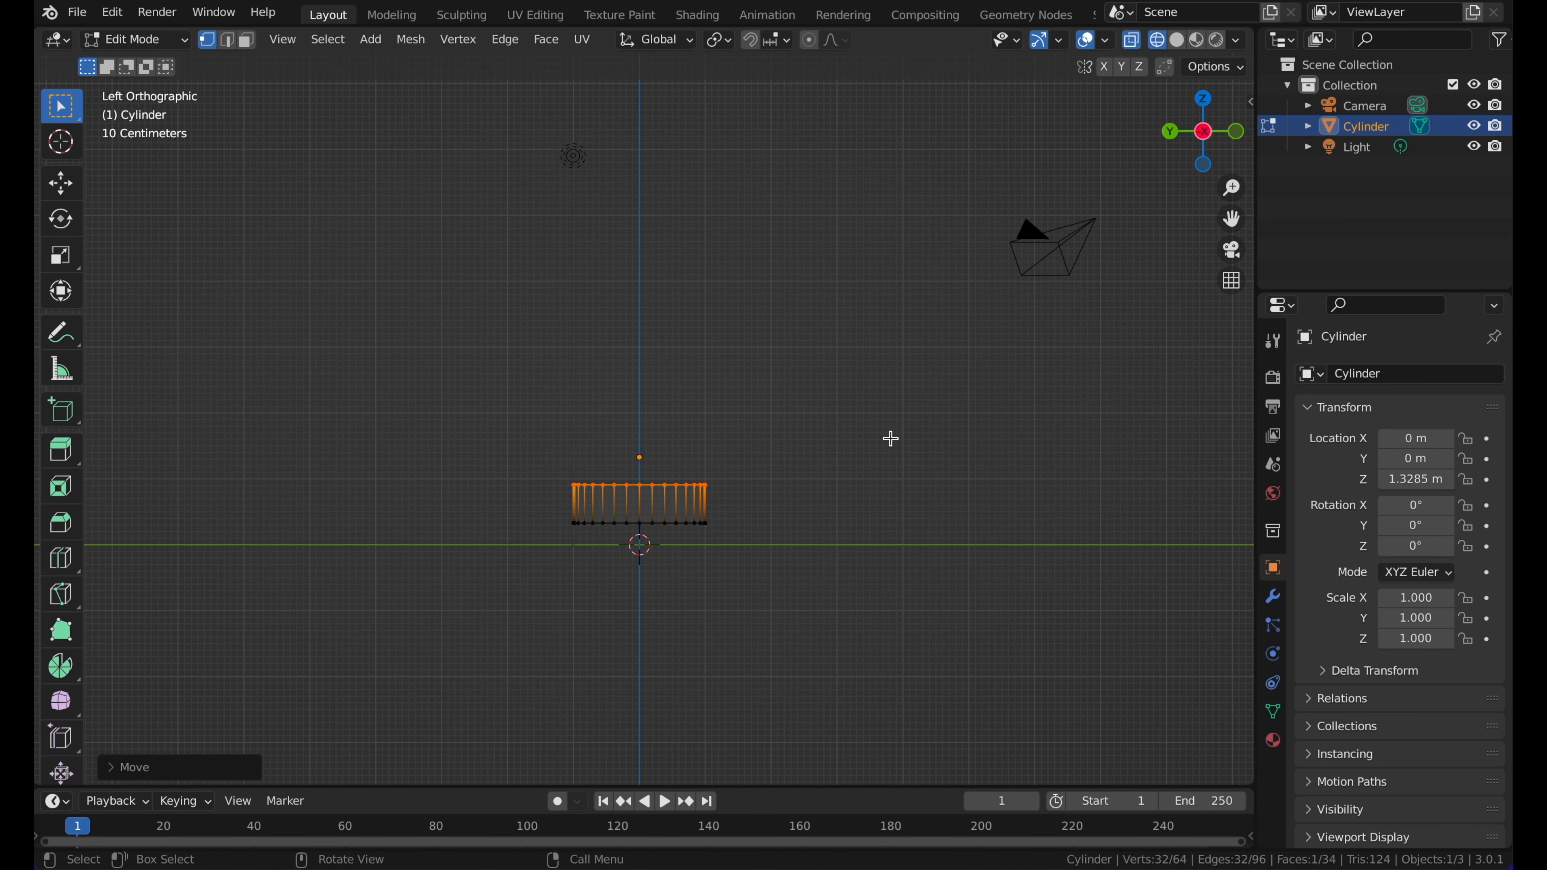
# Extrude the top face of the short base upward about 2.1 m to form the lower body
pyautogui.press('e')
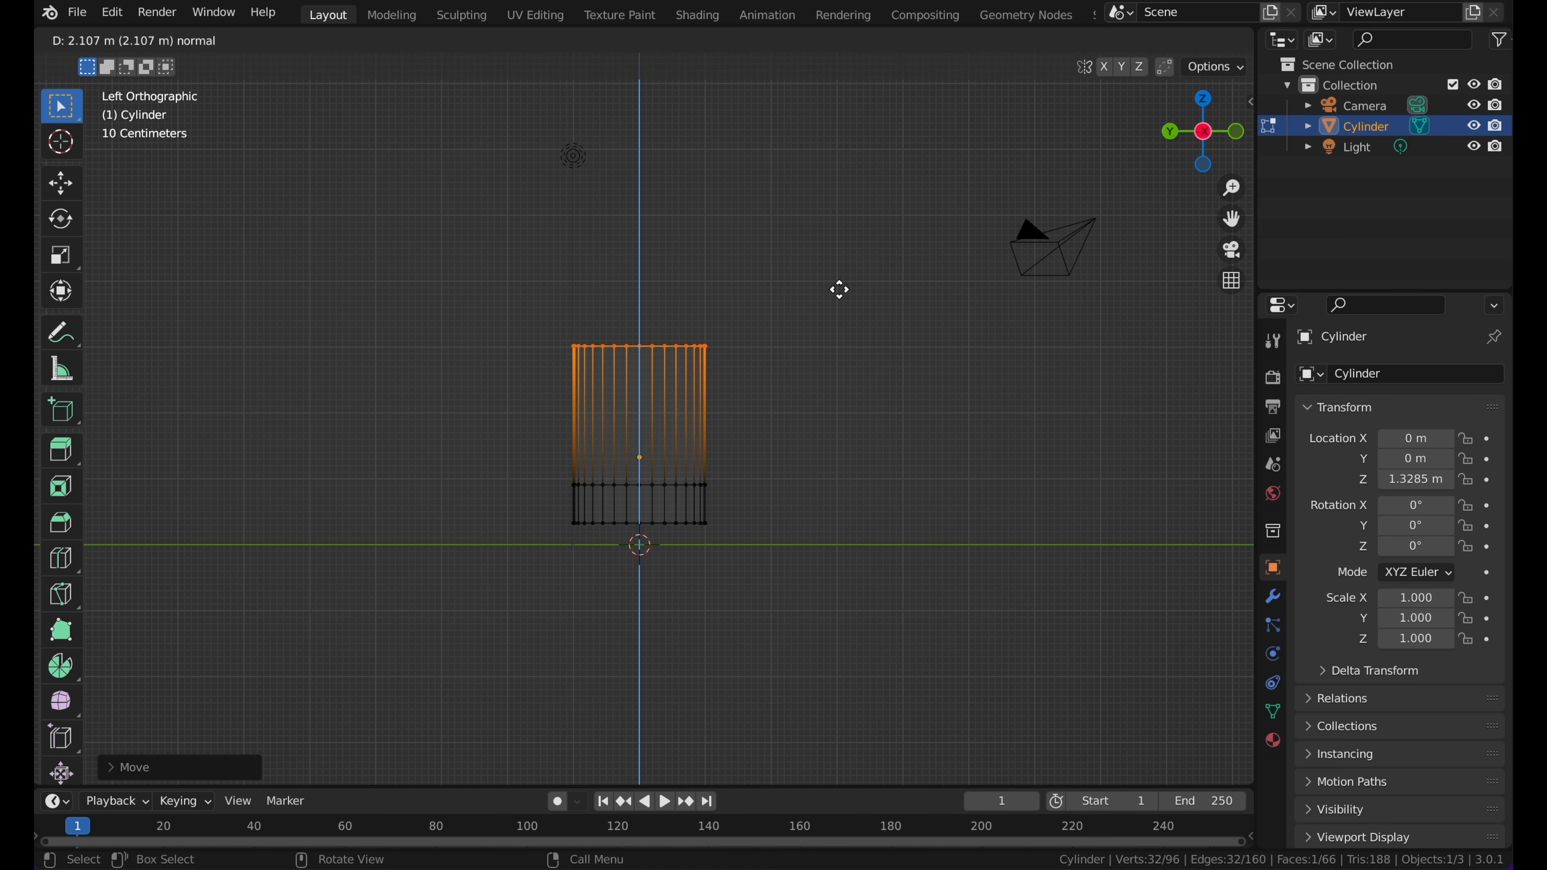
pyautogui.click(839, 290)
pyautogui.keyDown('shift'); pyautogui.scroll(5, 838, 292); pyautogui.keyUp('shift')
# Extrude a short section above the lower body and scale it slightly inward as a step in the bottle
pyautogui.press('e')
pyautogui.click(786, 361)
pyautogui.press('s')
pyautogui.click(772, 370)
# Extrude the tall upper body, then add a short section on top scaled inward as the shoulder
pyautogui.press('e')
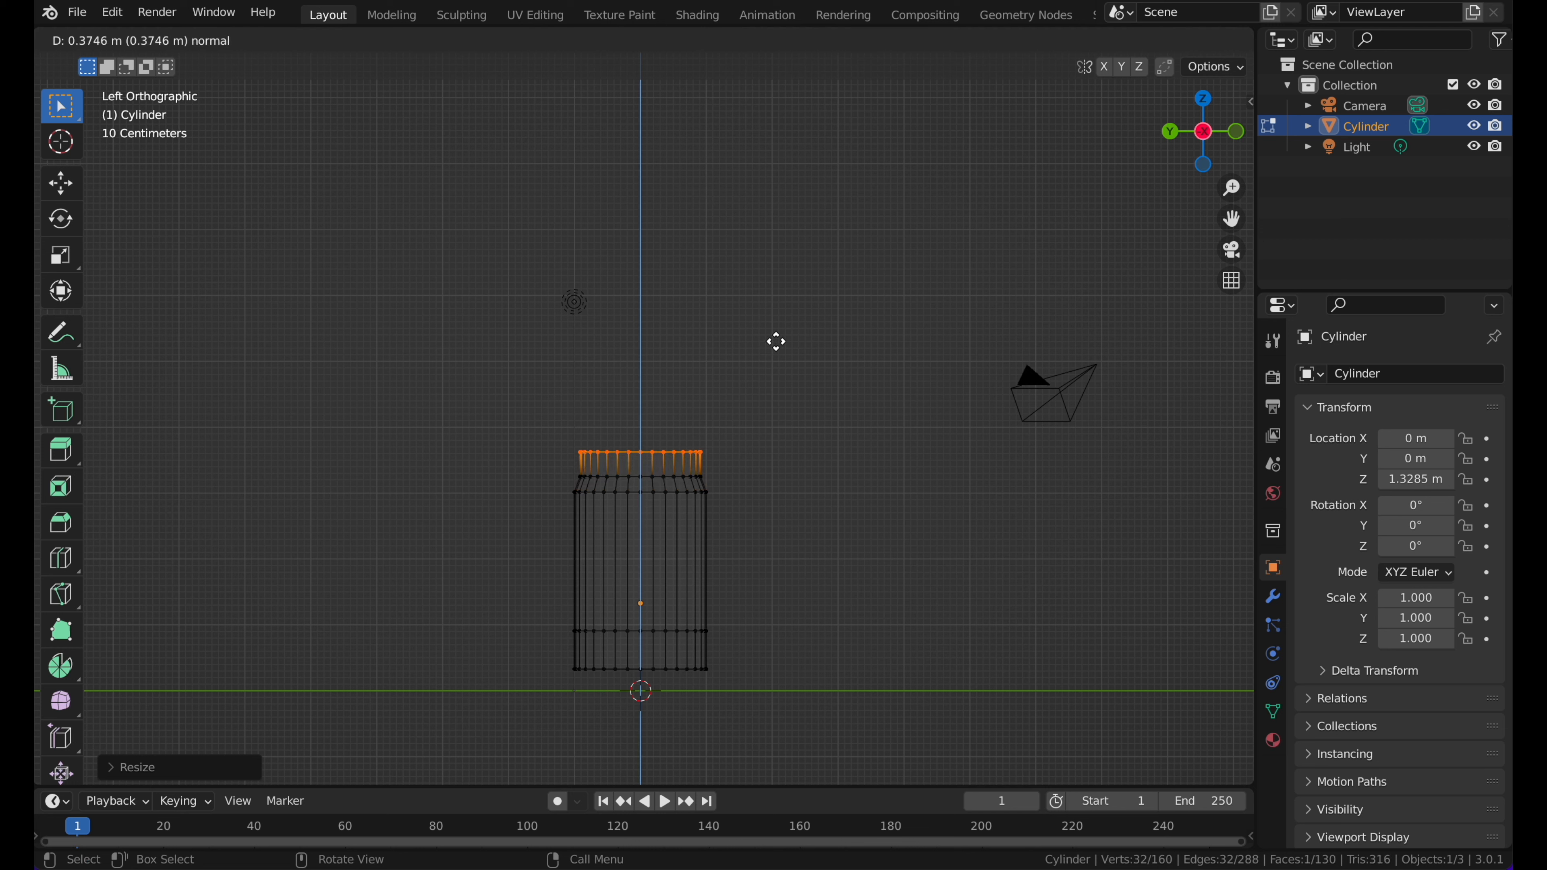
pyautogui.click(787, 201)
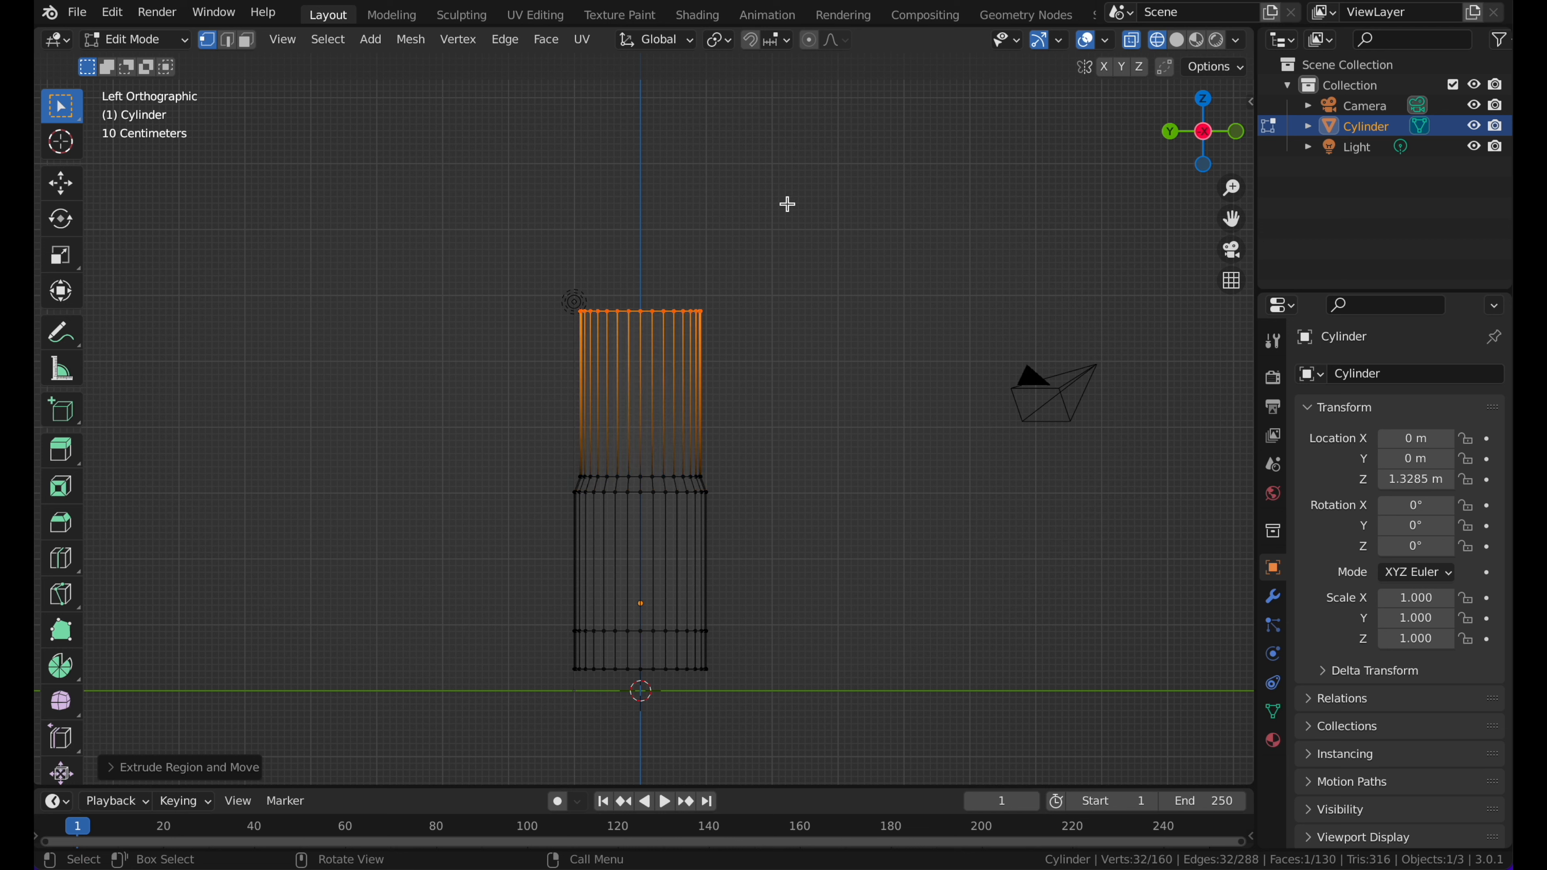
pyautogui.press('e')
pyautogui.click(788, 190)
pyautogui.press('s')
pyautogui.click(739, 198)
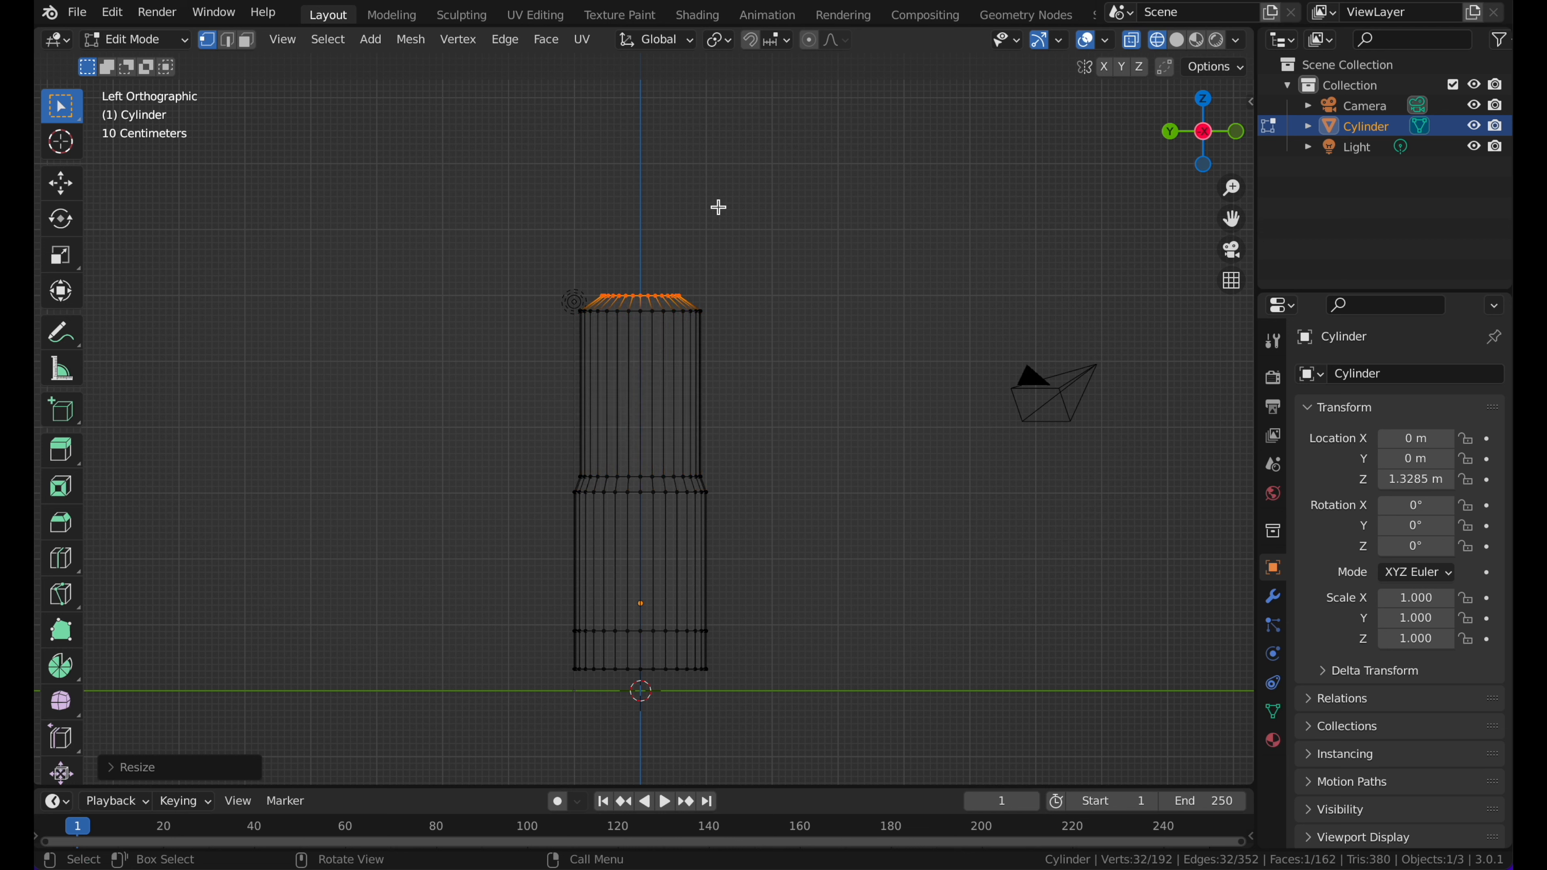
# Extrude the shoulder's top face upward about 0.78 m and scale it to about 0.39 to form a tapered neck
pyautogui.press('e')
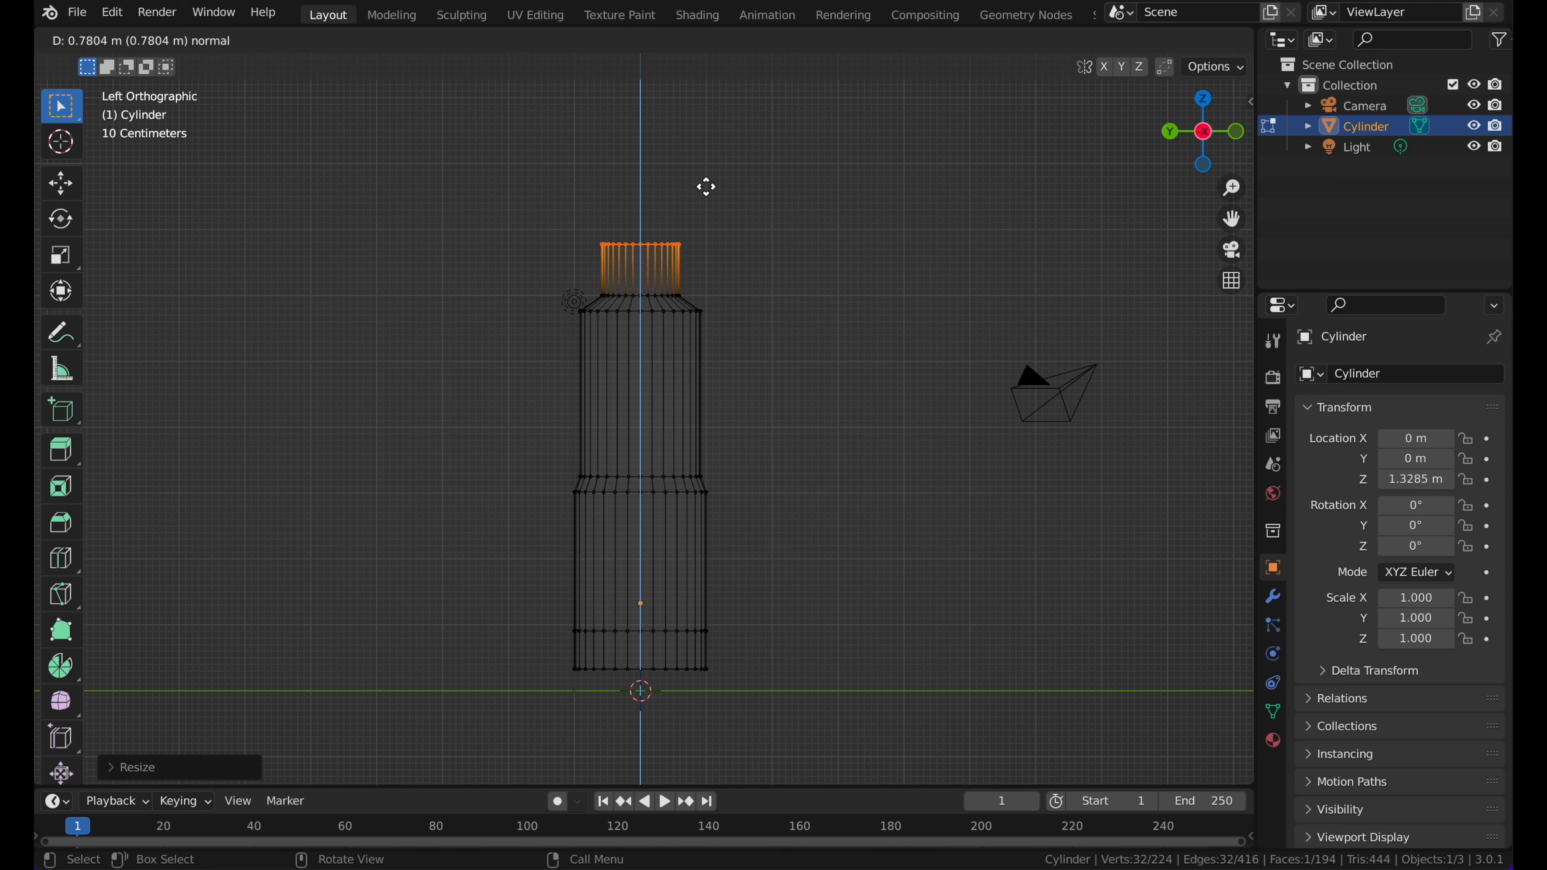
pyautogui.click(707, 186)
pyautogui.press('s')
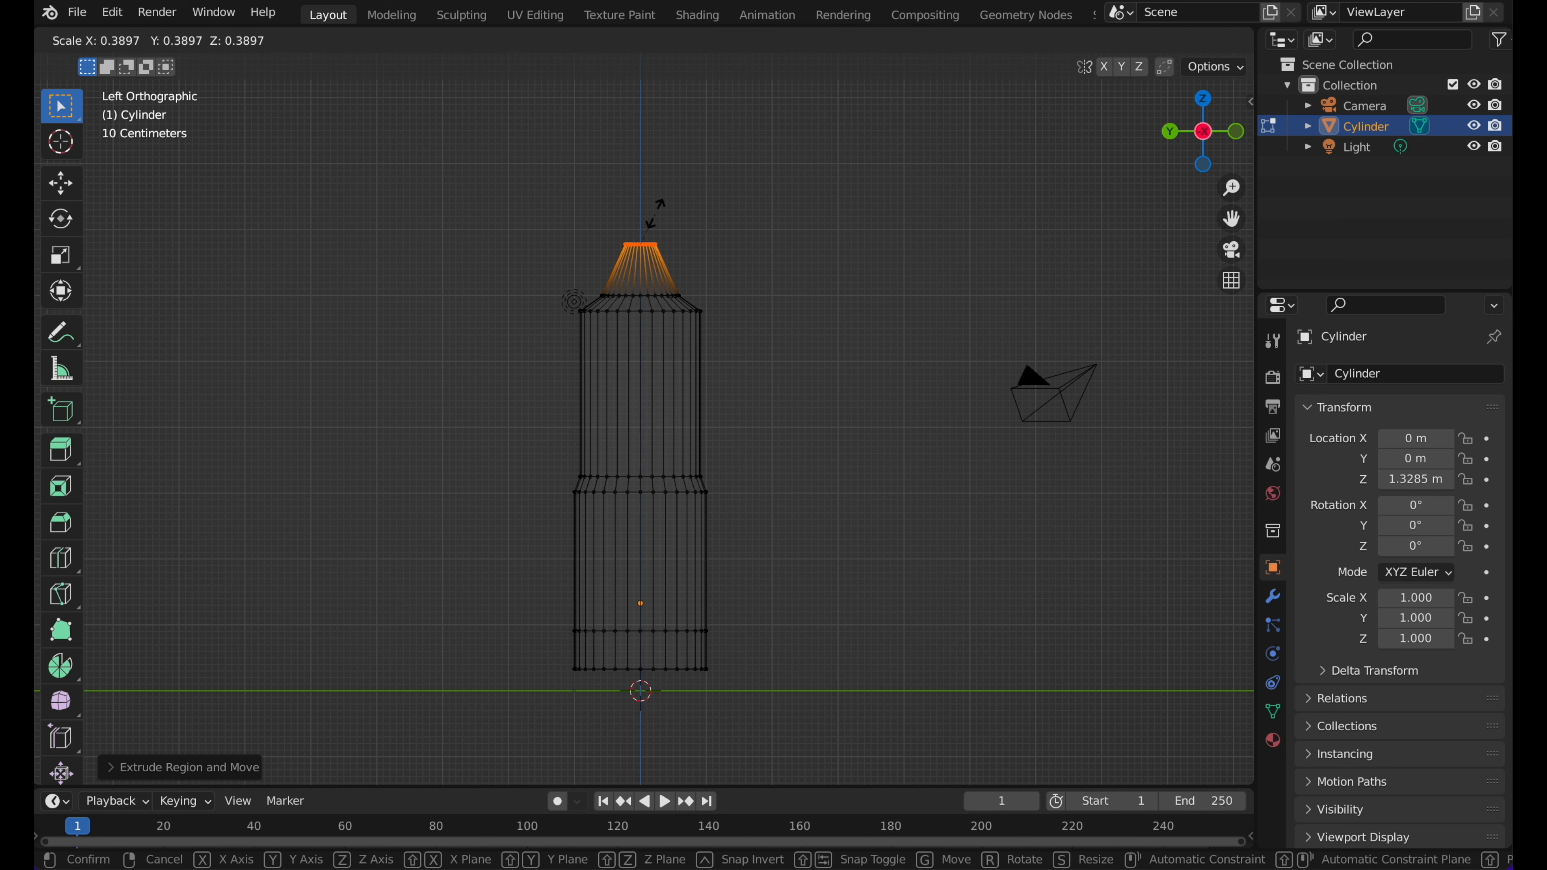
pyautogui.click(658, 212)
# Deselect the whole mesh, return to Object Mode and switch to solid shading
pyautogui.press('Tab')
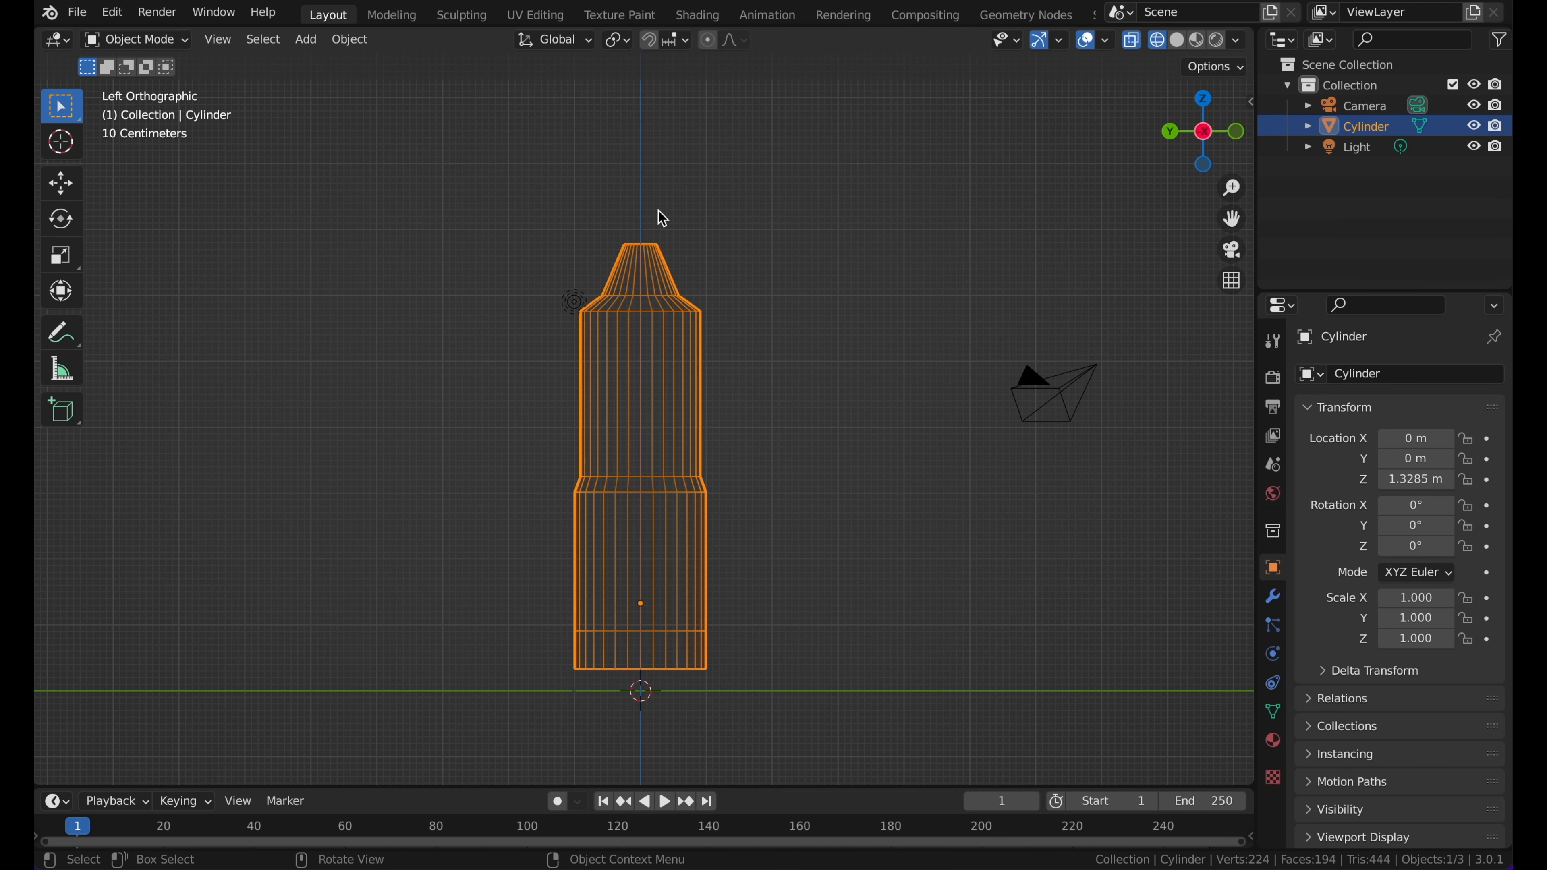
pyautogui.press('Tab')
pyautogui.hotkey('alt', 'a')
pyautogui.press('Tab')
pyautogui.press('z')
pyautogui.click(773, 233)
# Reopen the bottle mesh in Edit Mode, in left orthographic view with wireframe shading
pyautogui.scroll(-4, 774, 232)
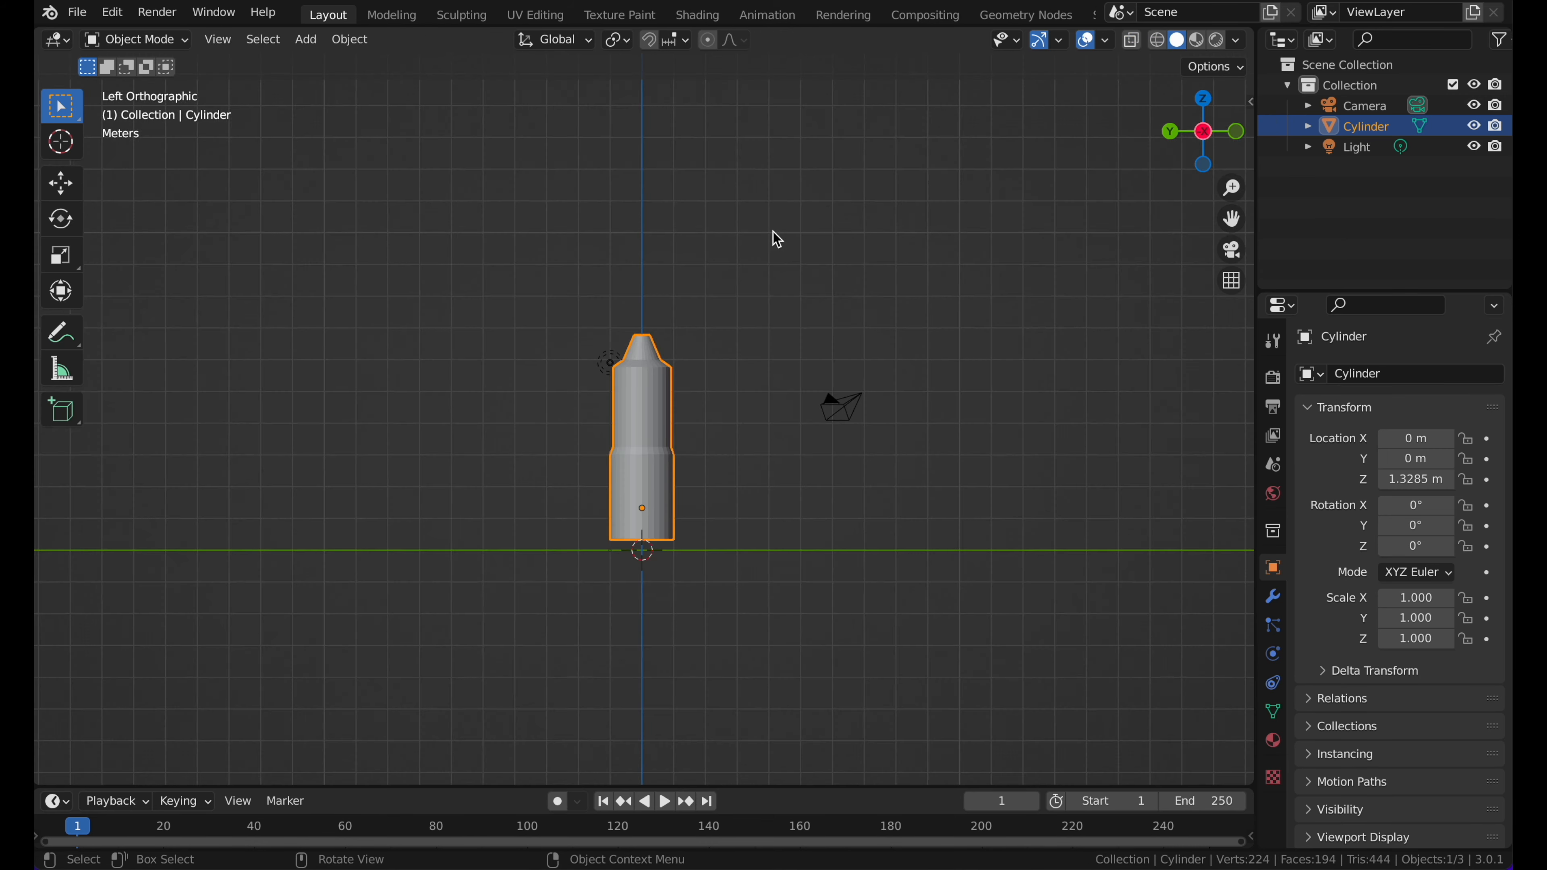
pyautogui.hscroll(-5, 772, 231)
pyautogui.scroll(-3, 772, 232)
pyautogui.scroll(4, 772, 232)
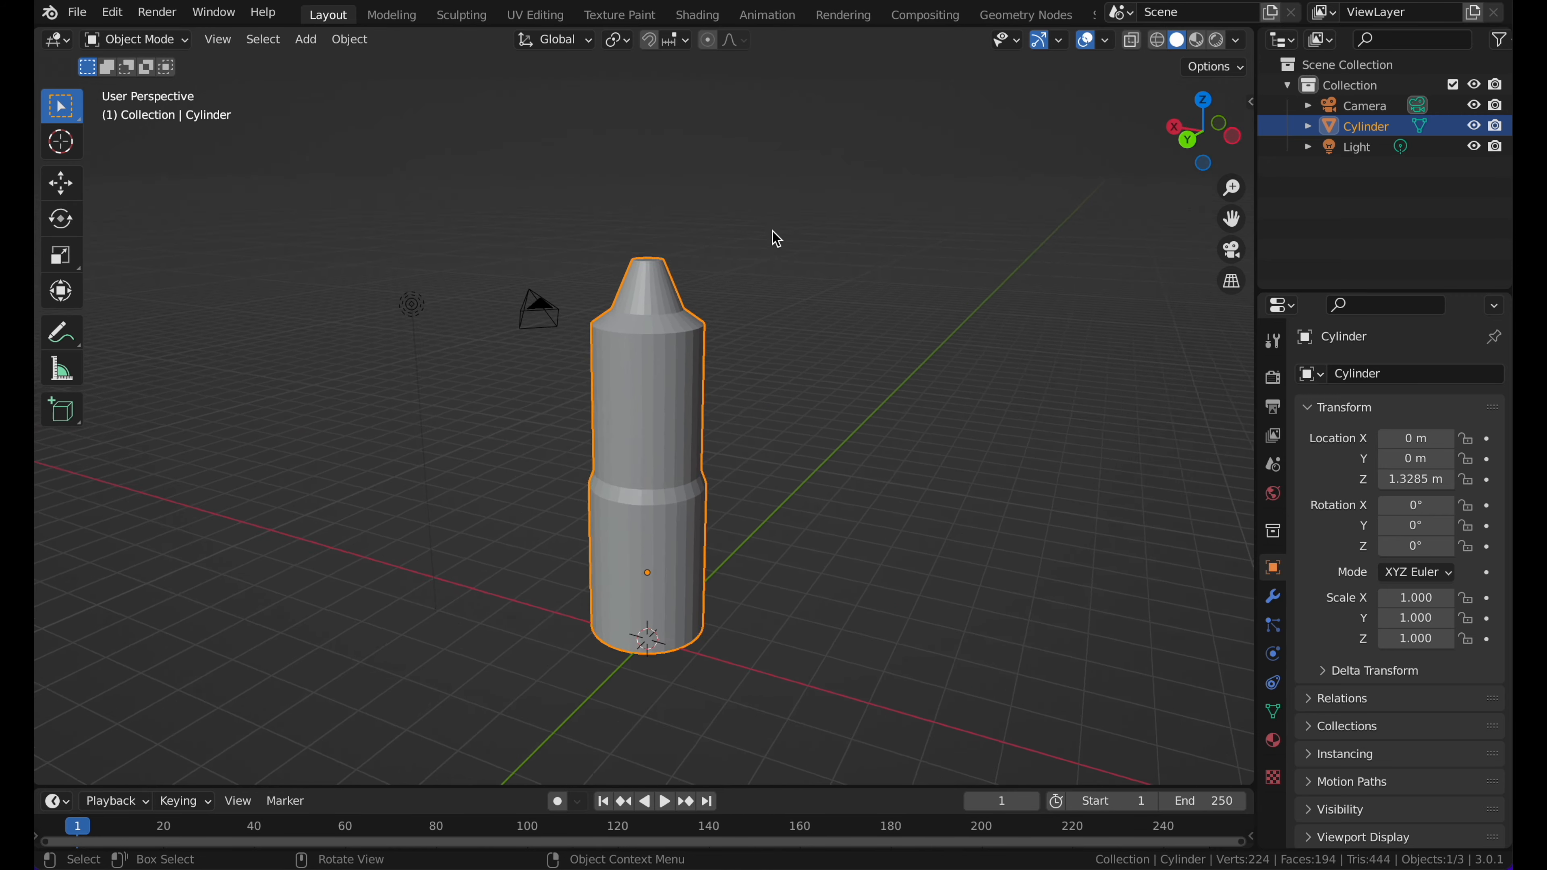
pyautogui.scroll(4, 772, 232)
pyautogui.hscroll(5, 676, 312)
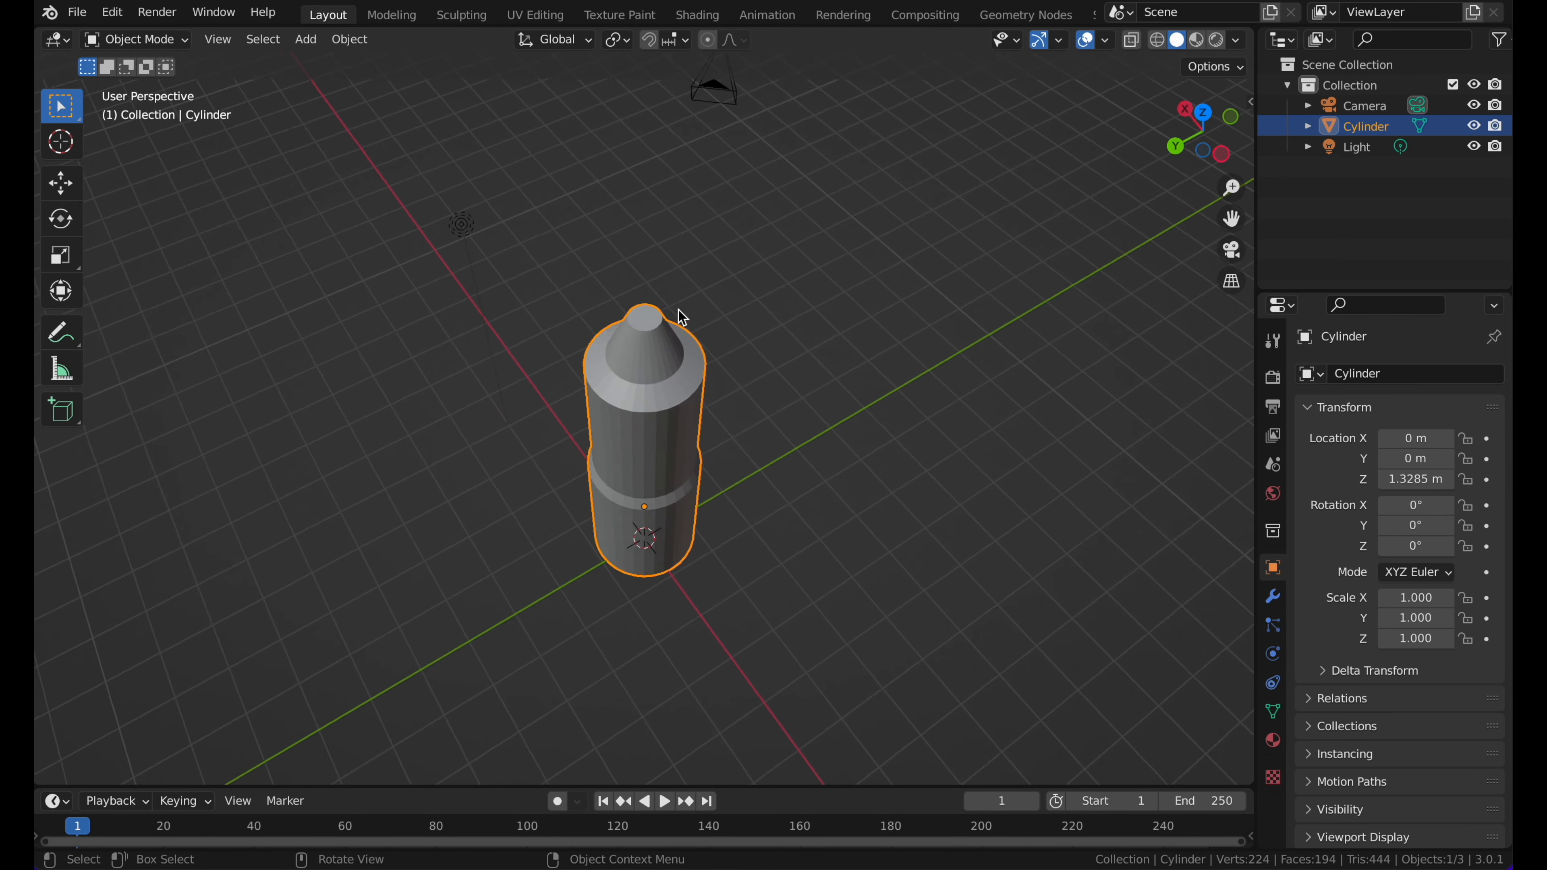
pyautogui.press('Tab')
pyautogui.scroll(4, 677, 310)
pyautogui.click(1222, 164)
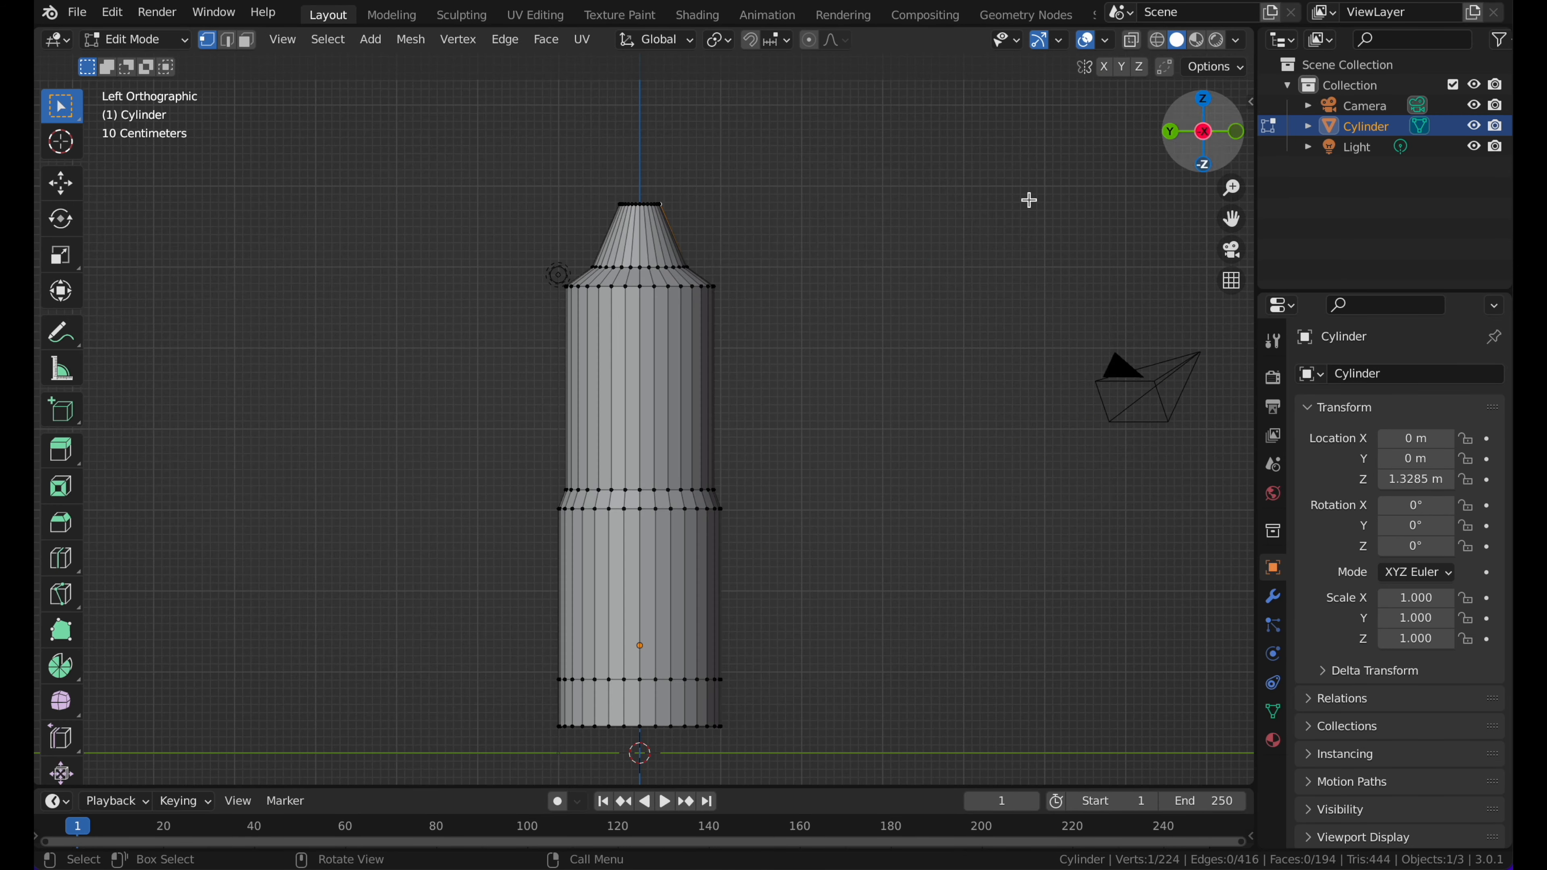
pyautogui.press('z')
pyautogui.click(734, 255)
# Select the ring at the neck's top, extrude it in place and scale it outward as the cap's lower rim
pyautogui.moveTo(570, 250); pyautogui.dragTo(731, 325)
pyautogui.moveTo(573, 284)
pyautogui.mouseDown()
pyautogui.moveTo(686, 284)
pyautogui.moveTo(687, 226)
pyautogui.mouseUp()
pyautogui.press('e')
pyautogui.press('s')
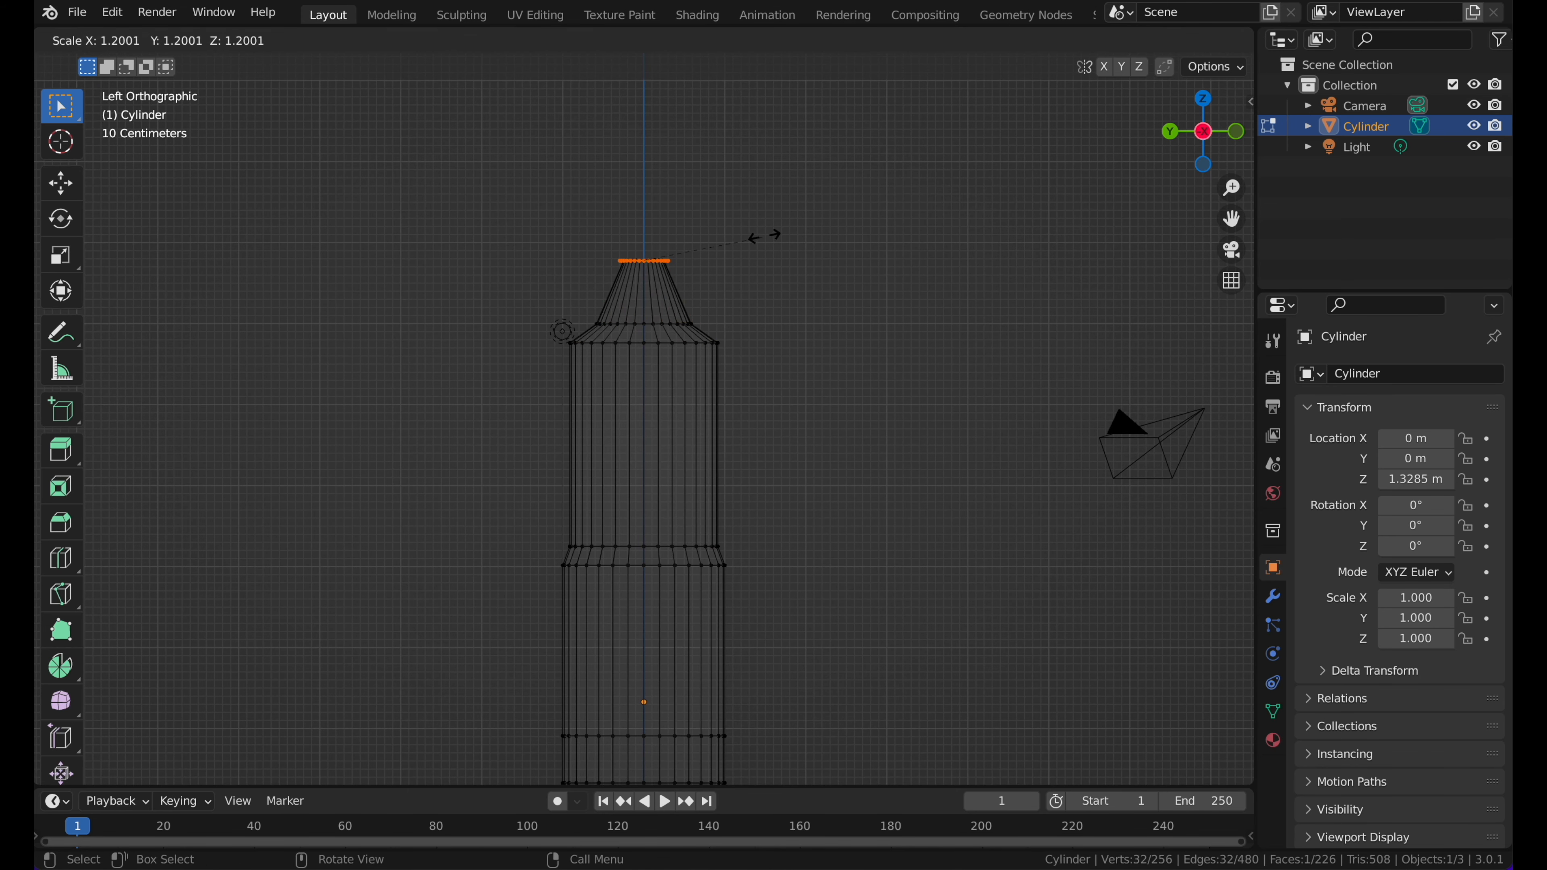
pyautogui.click(786, 230)
# Extrude the rim upward into a bottle cap and scale its top ring inward to about 0.89
pyautogui.press('e')
pyautogui.click(796, 201)
pyautogui.press('s')
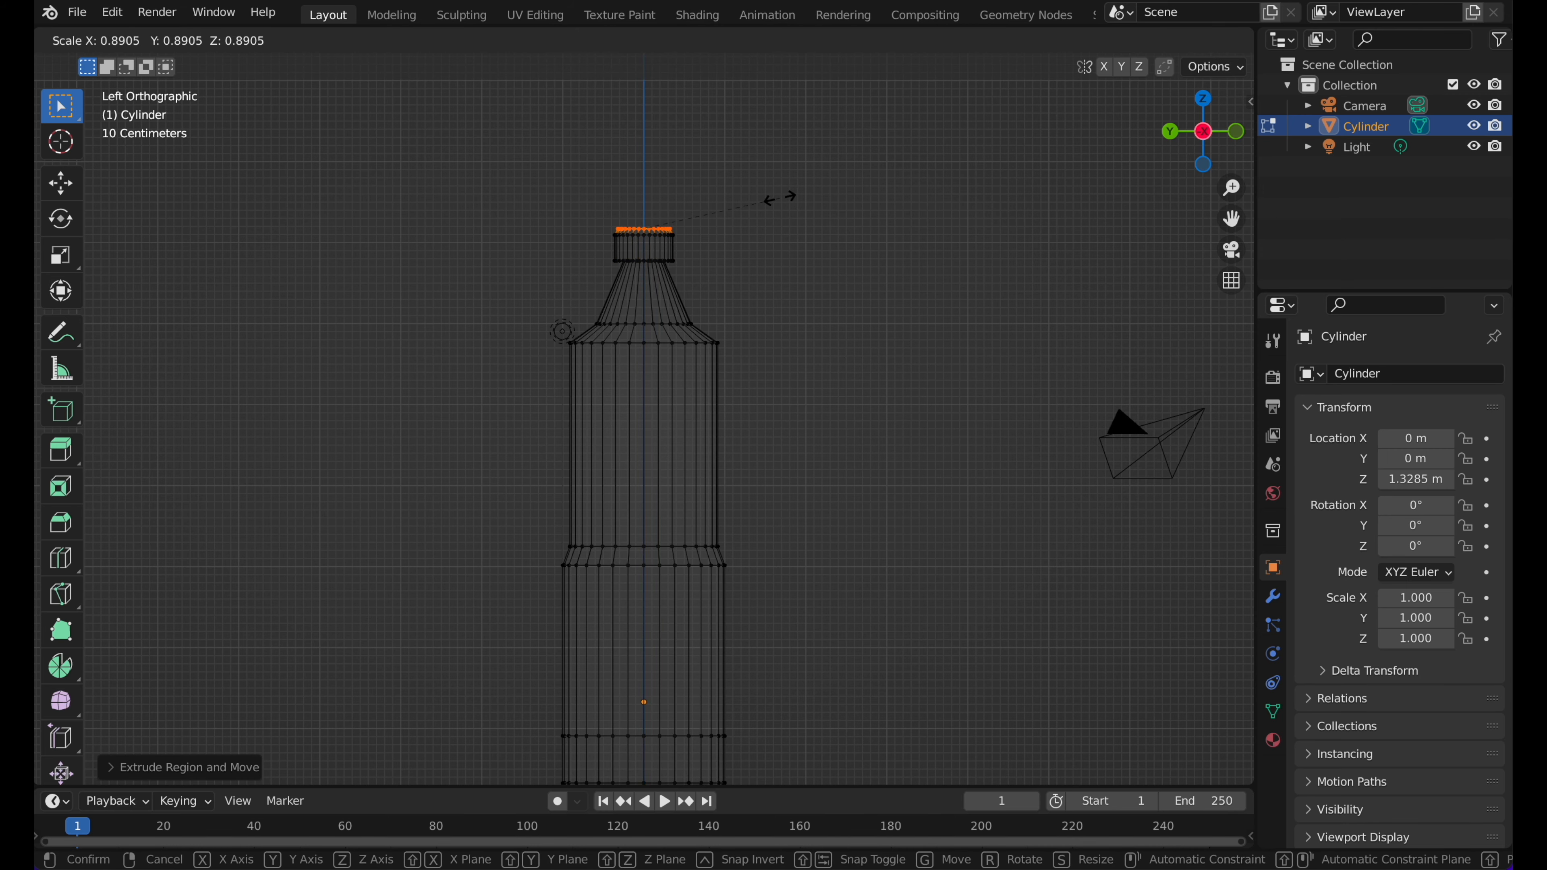
pyautogui.click(781, 198)
# Return to Object Mode with solid shading and the bottle selected in a perspective view
pyautogui.press('z')
pyautogui.press('6')
pyautogui.press('Tab')
pyautogui.click(788, 210)
pyautogui.scroll(-3, 788, 210)
pyautogui.moveTo(788, 210)
pyautogui.mouseDown(button='middle')
pyautogui.moveTo(756, 247)
pyautogui.moveTo(761, 212)
pyautogui.mouseUp(button='middle')
pyautogui.click(631, 428)
pyautogui.moveTo(631, 428); pyautogui.dragTo(816, 428, button='middle')
pyautogui.scroll(2, 631, 428)
pyautogui.press('Tab')
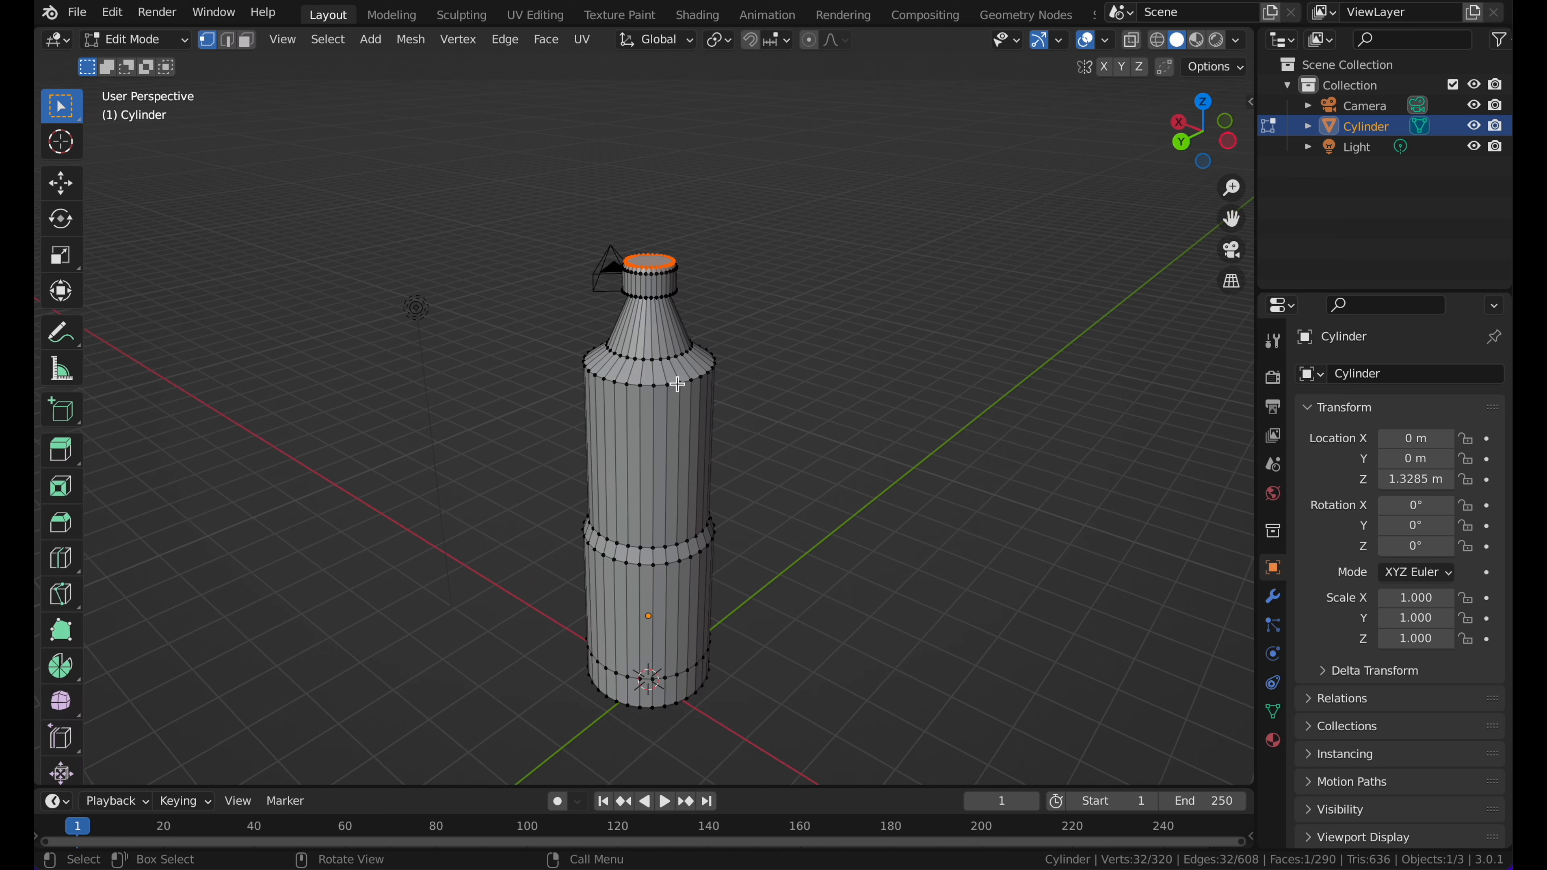
pyautogui.press('Tab')
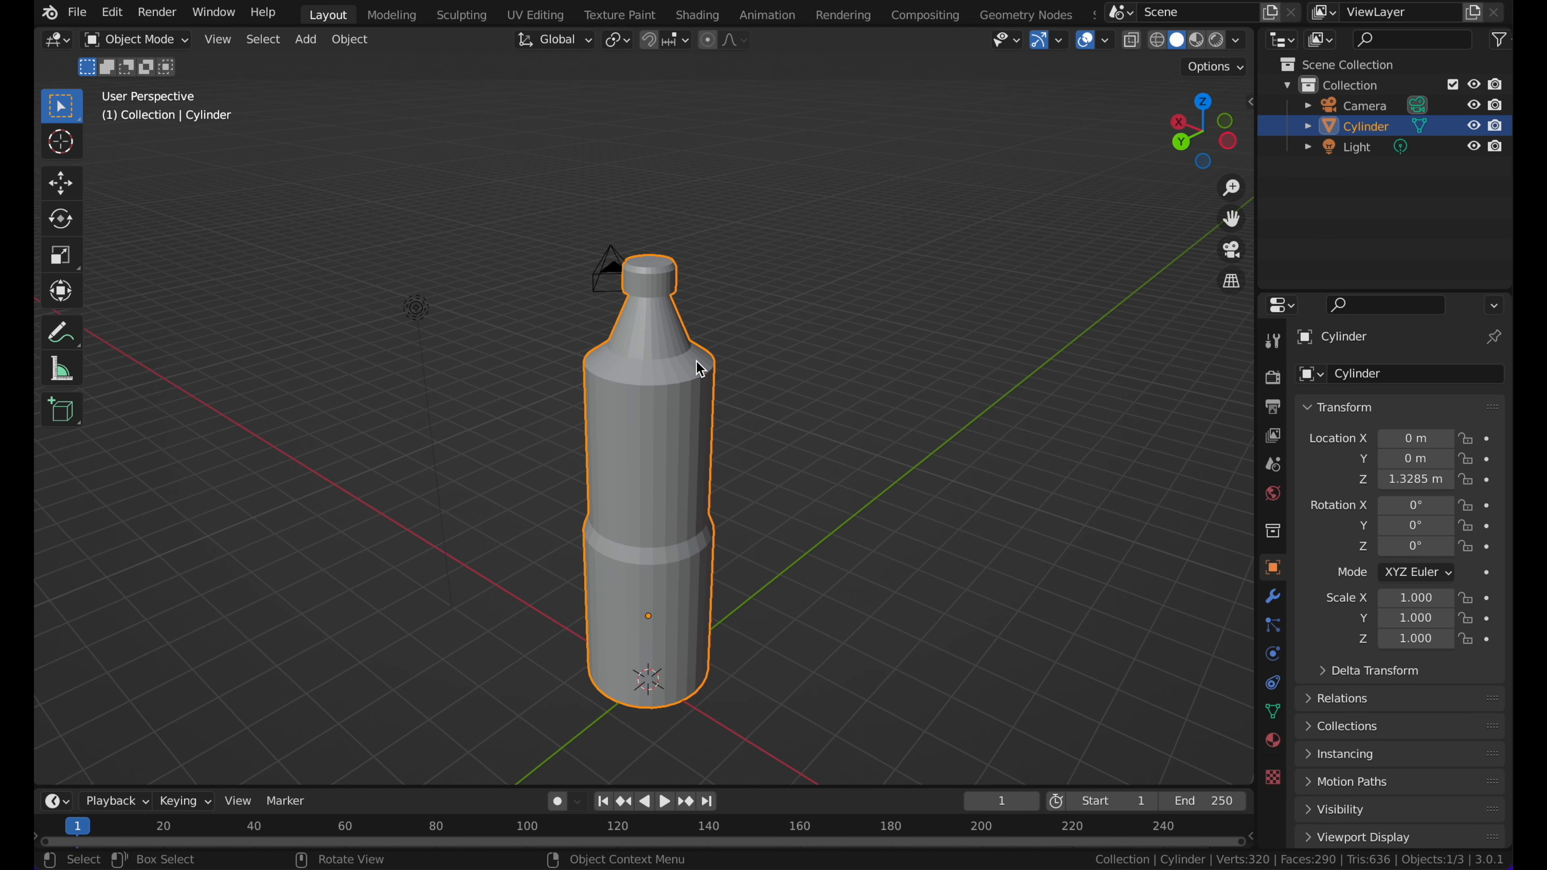
# Shade the bottle smooth and enable Auto Smooth for its normals at 30°
pyautogui.rightClick(701, 369)
pyautogui.click(700, 363)
pyautogui.hscroll(5, 700, 366)
pyautogui.click(1272, 711)
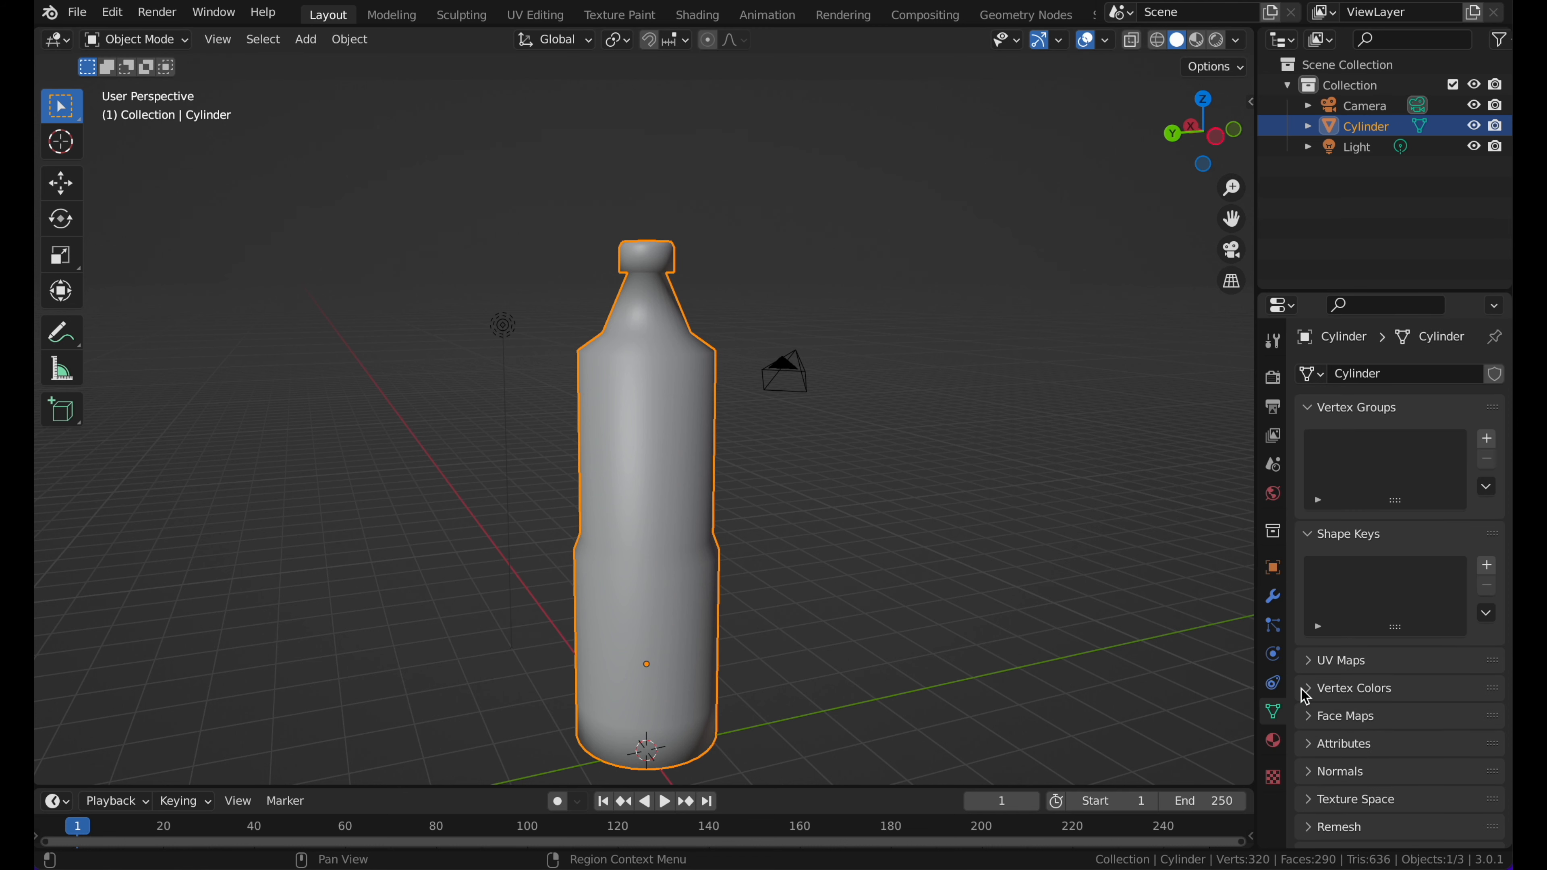
pyautogui.click(1315, 774)
pyautogui.scroll(-3, 1353, 736)
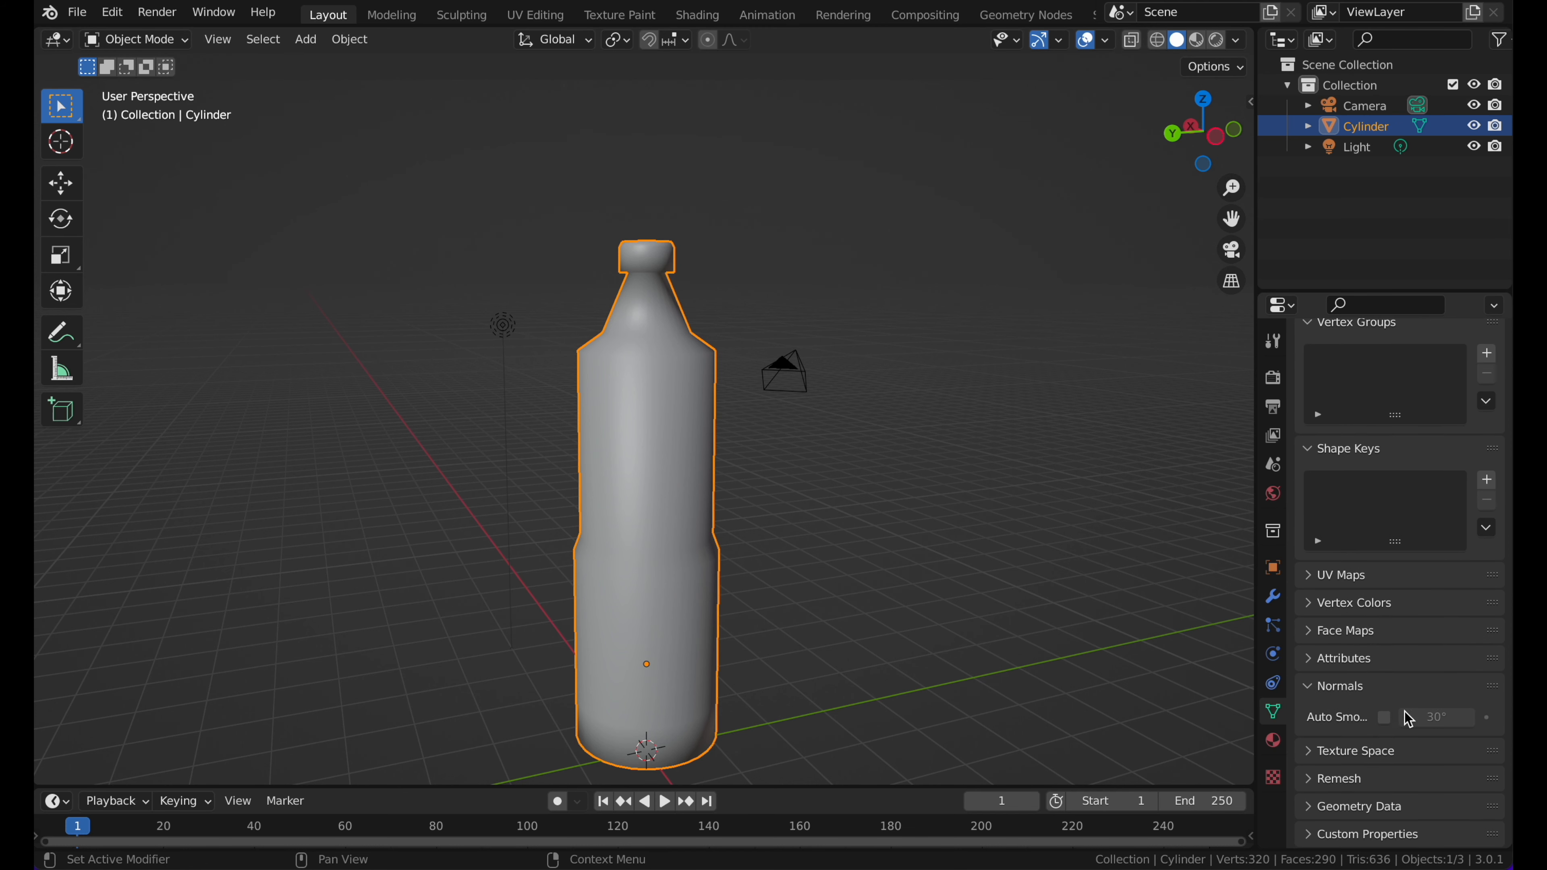
pyautogui.click(1383, 717)
# Examine the smoothed bottle from several sides and distances, with and without its selection outline
pyautogui.click(885, 259)
pyautogui.scroll(-5, 885, 259)
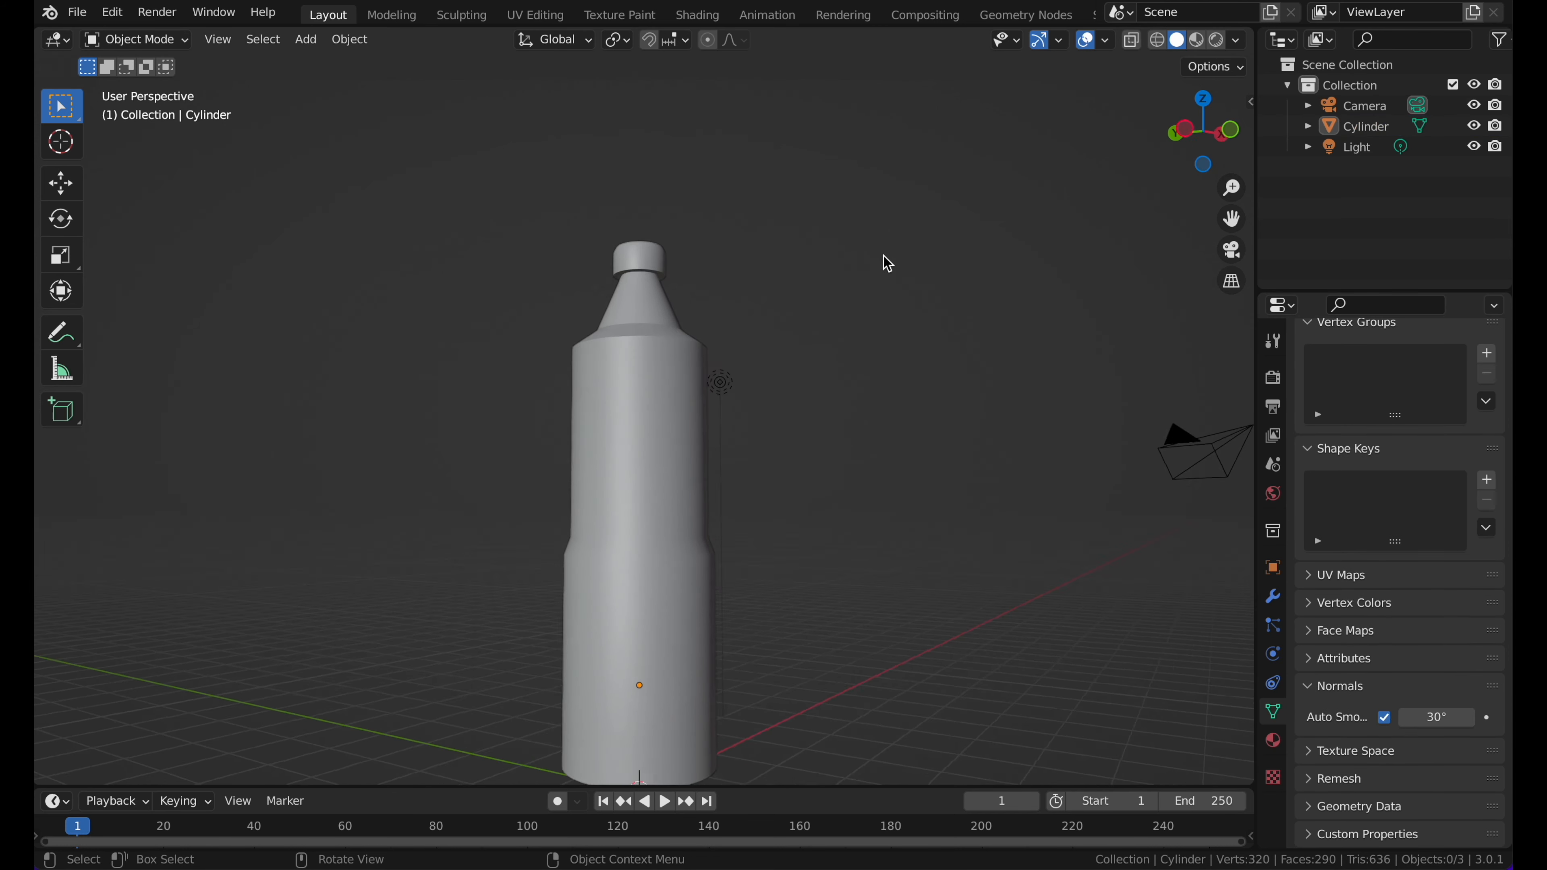
pyautogui.click(655, 376)
pyautogui.scroll(5, 656, 376)
pyautogui.scroll(-5, 655, 375)
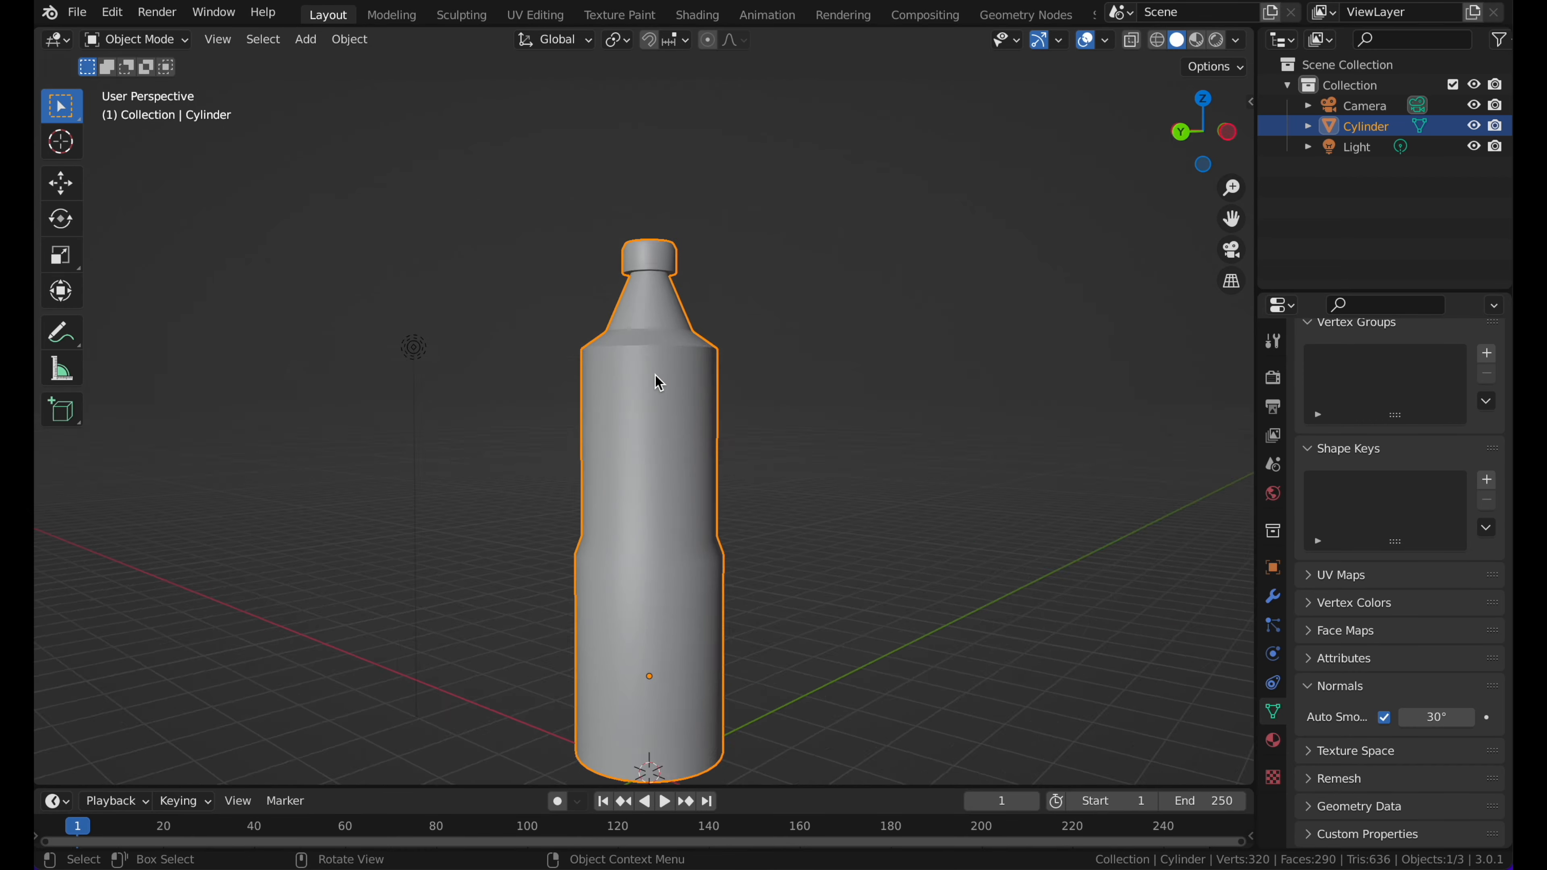
pyautogui.scroll(-5, 655, 375)
pyautogui.click(695, 321)
pyautogui.hscroll(10, 695, 322)
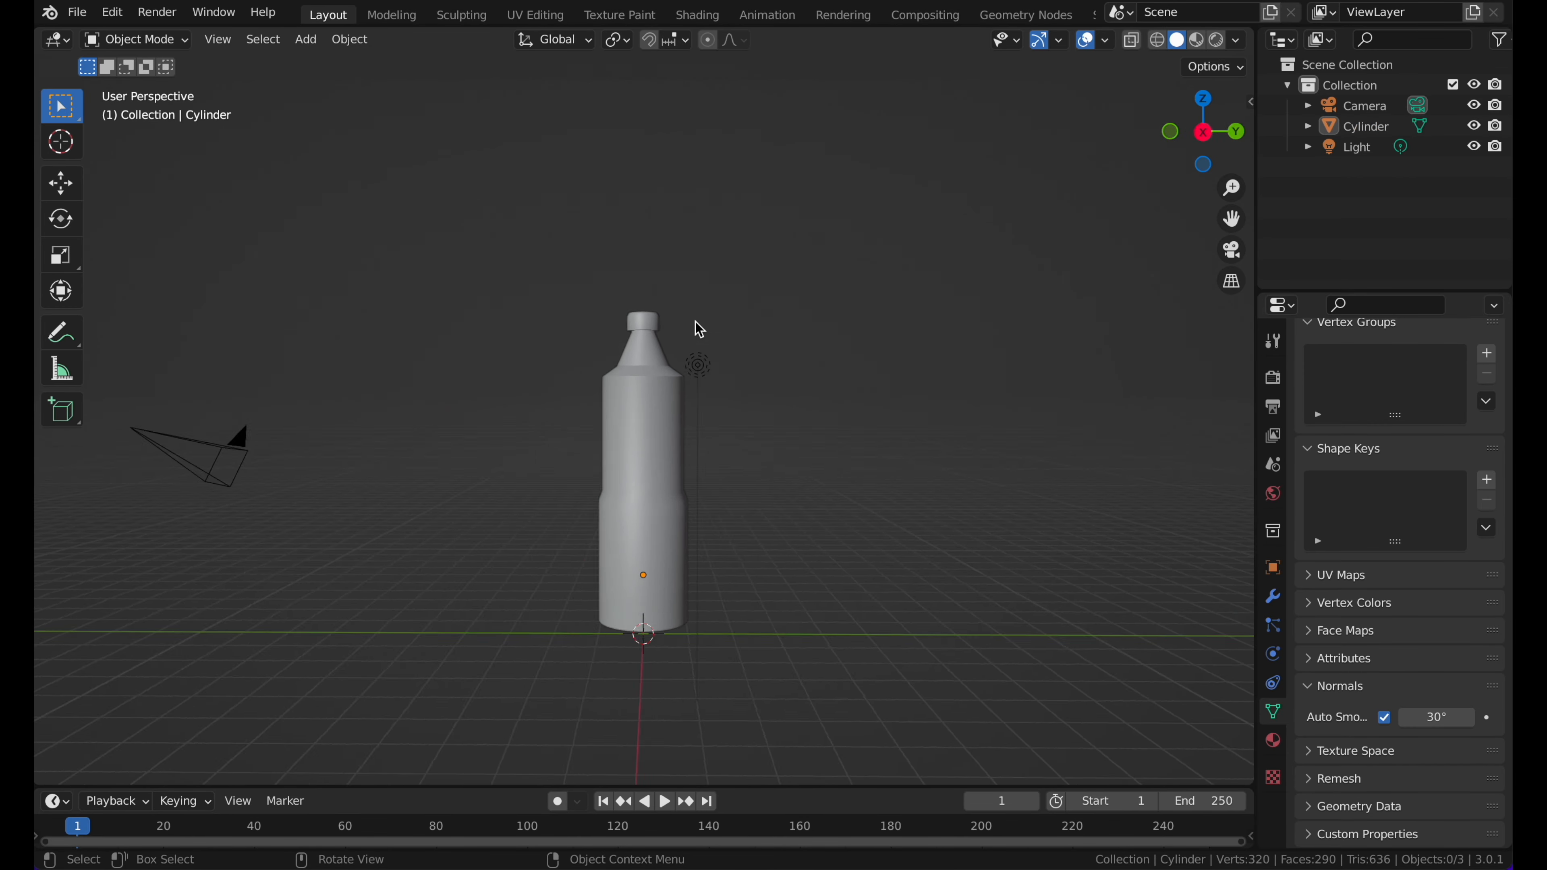
pyautogui.hscroll(5, 696, 322)
pyautogui.scroll(3, 618, 294)
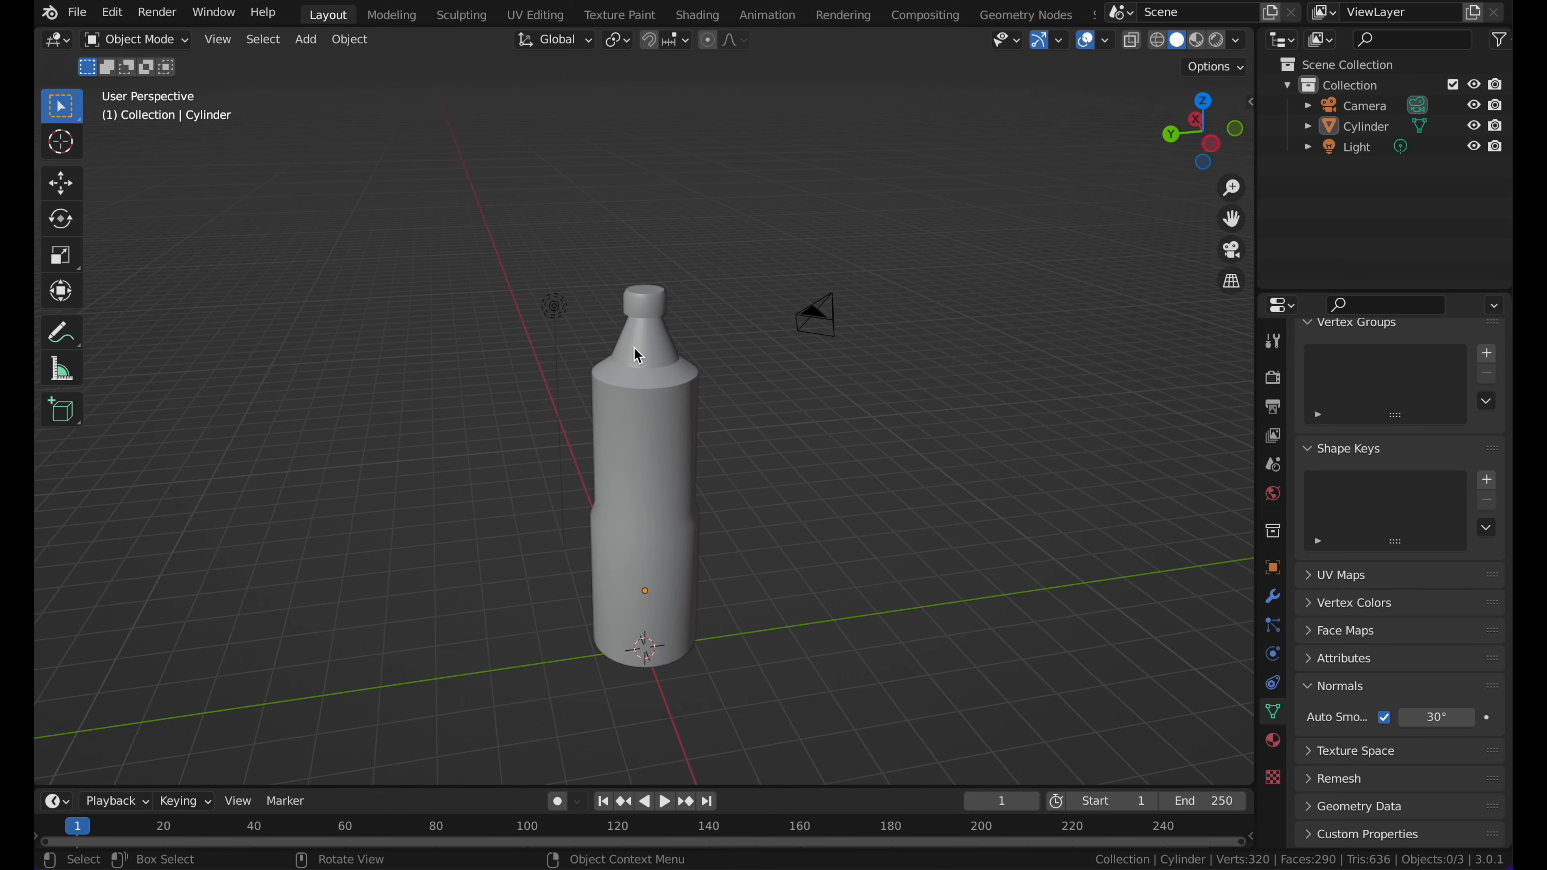
pyautogui.click(633, 348)
pyautogui.scroll(-3, 634, 347)
pyautogui.scroll(4, 633, 347)
pyautogui.scroll(-2, 633, 347)
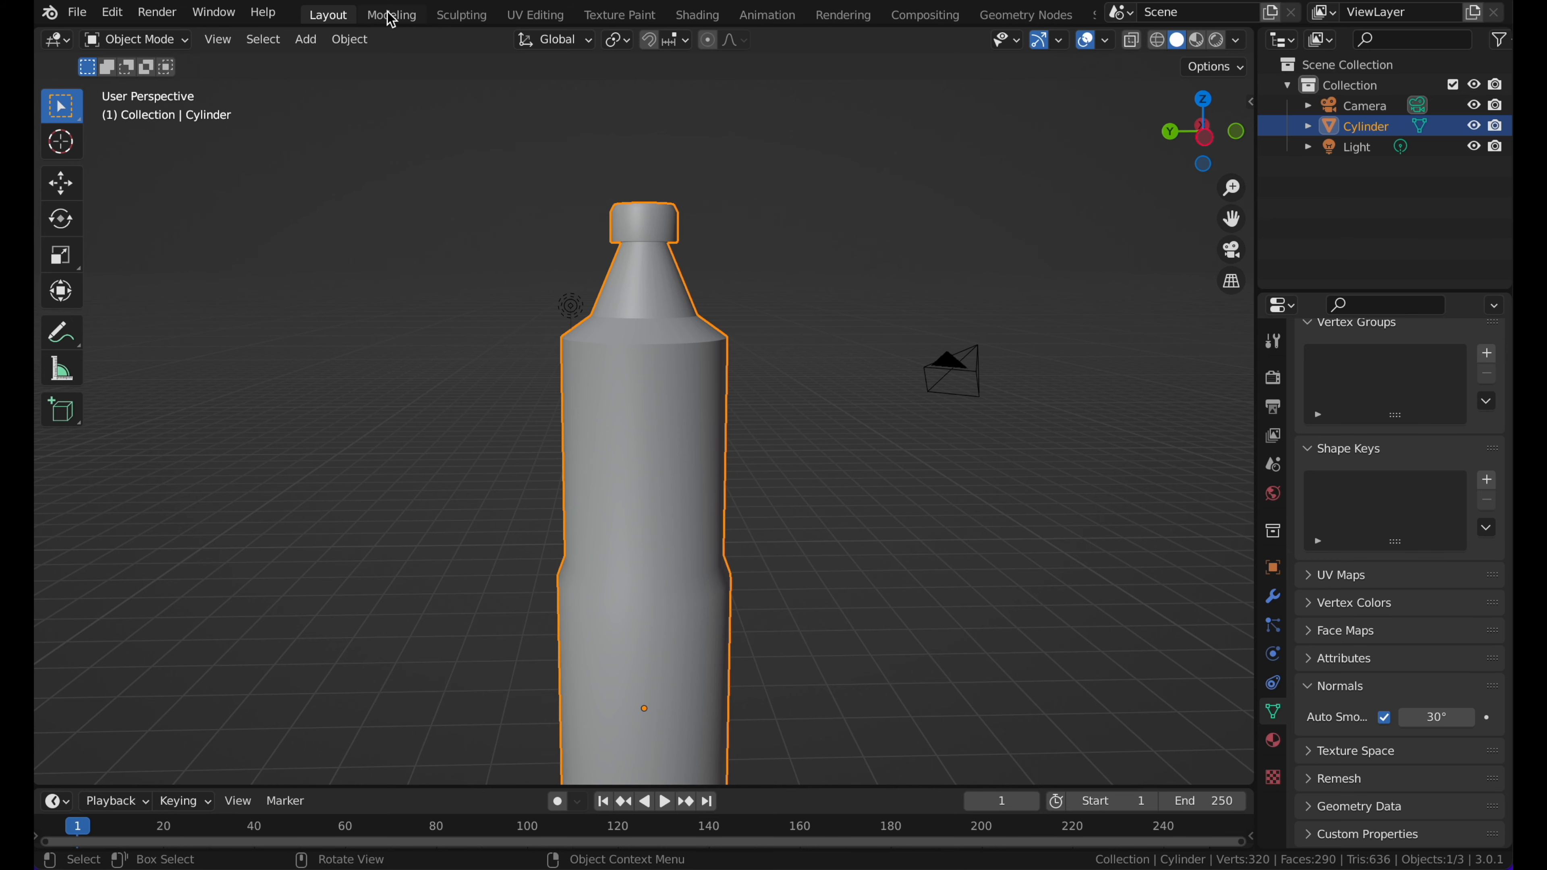
# Switch to the UV Editing workspace, put the bottle in Object Mode and widen the 3D viewport
pyautogui.click(536, 14)
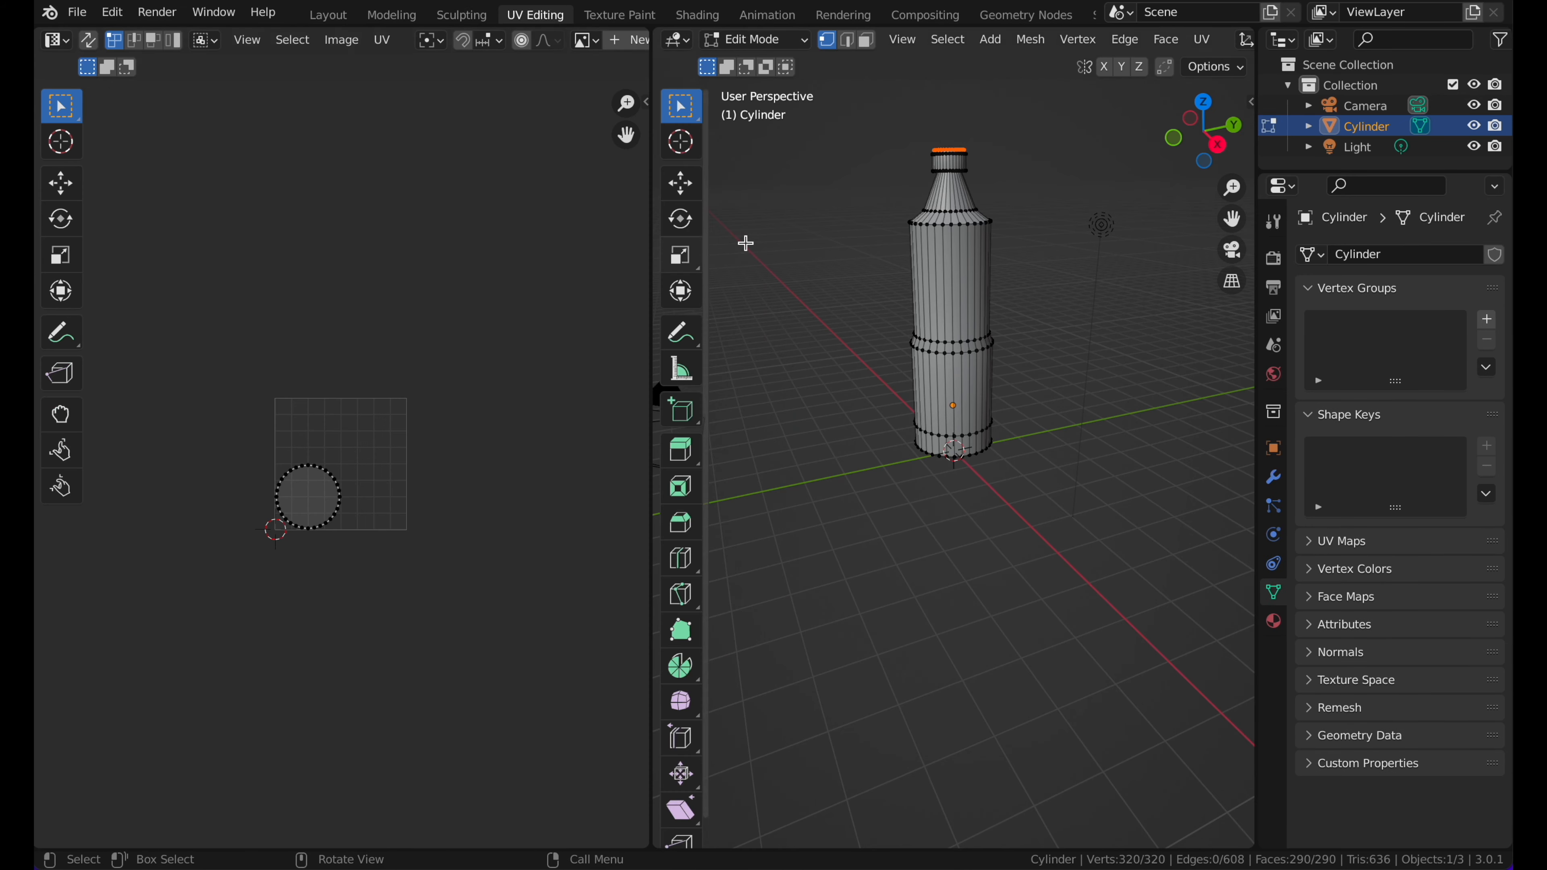
pyautogui.hscroll(10, 915, 230)
pyautogui.scroll(5, 915, 228)
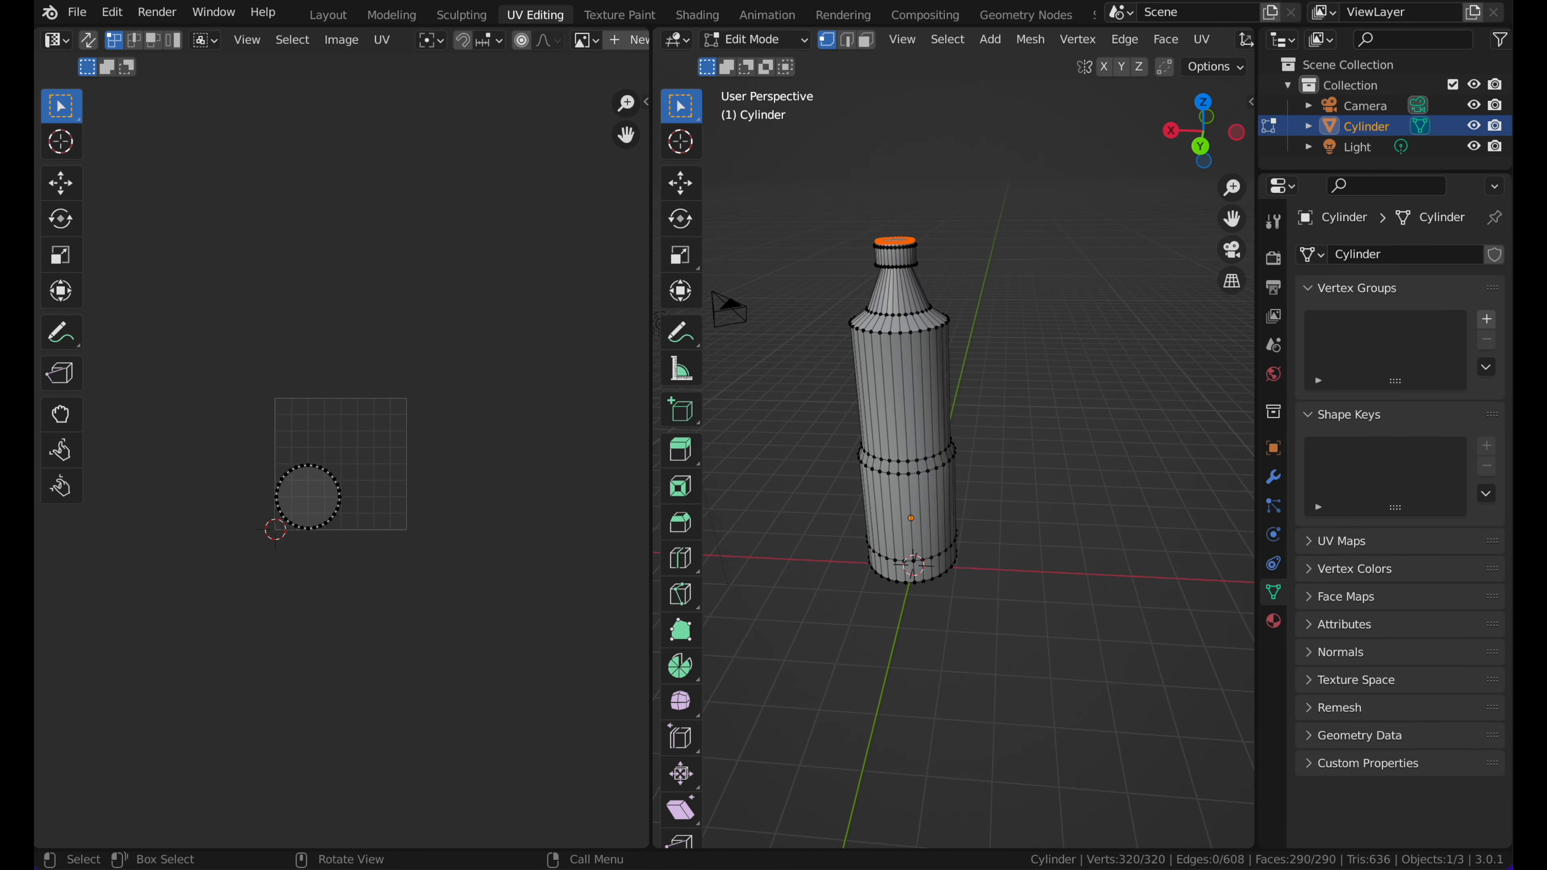
pyautogui.hscroll(-5, 915, 228)
pyautogui.keyDown('shift'); pyautogui.hscroll(-4, 915, 228); pyautogui.keyUp('shift')
pyautogui.press('Tab')
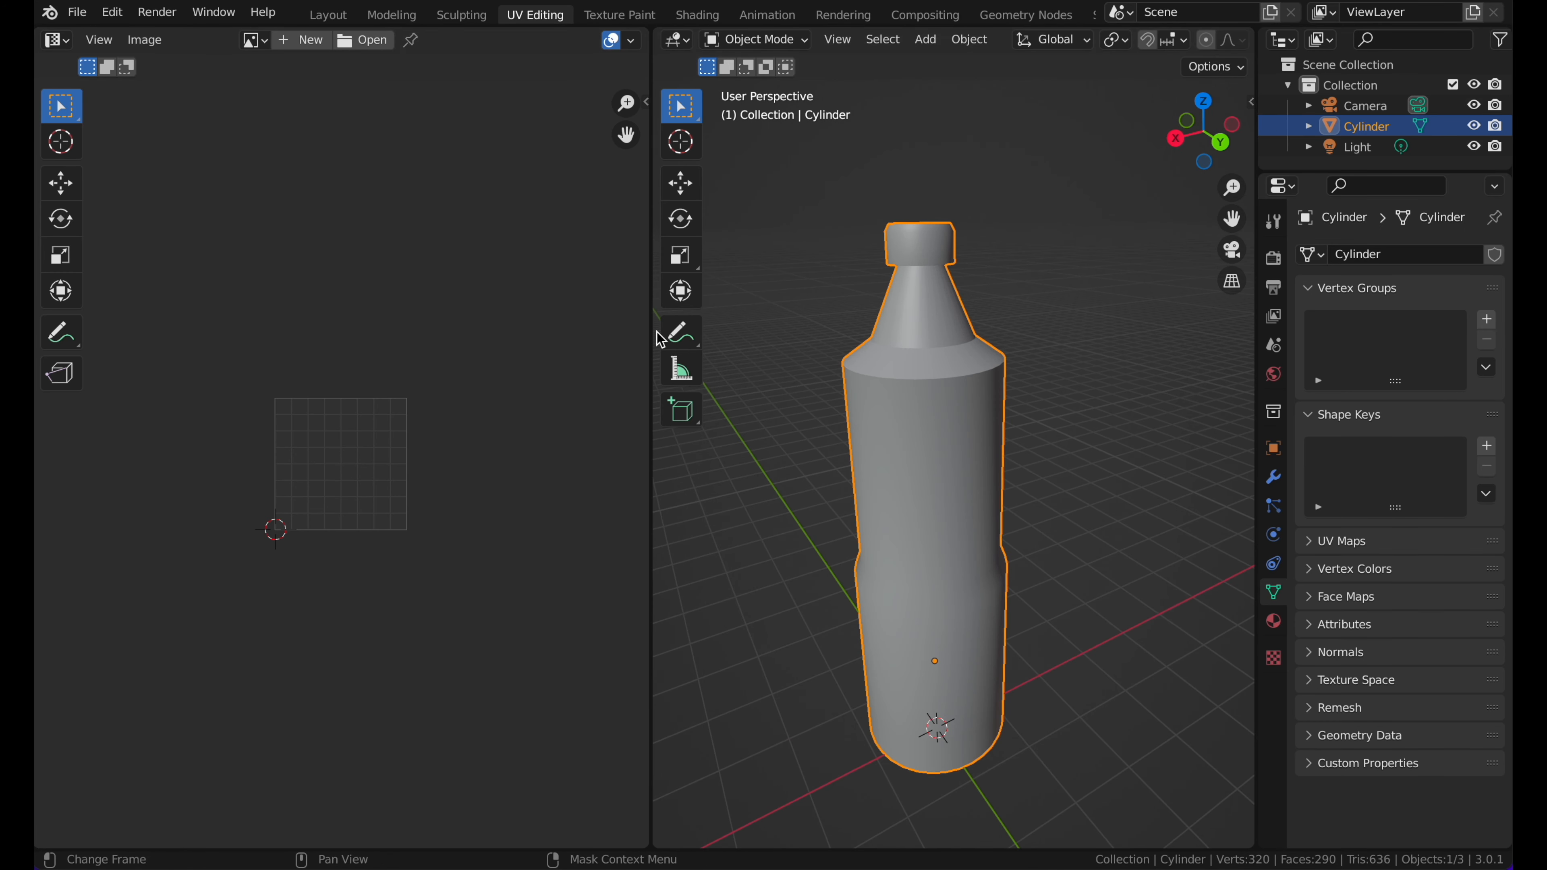
pyautogui.moveTo(648, 331); pyautogui.dragTo(563, 331)
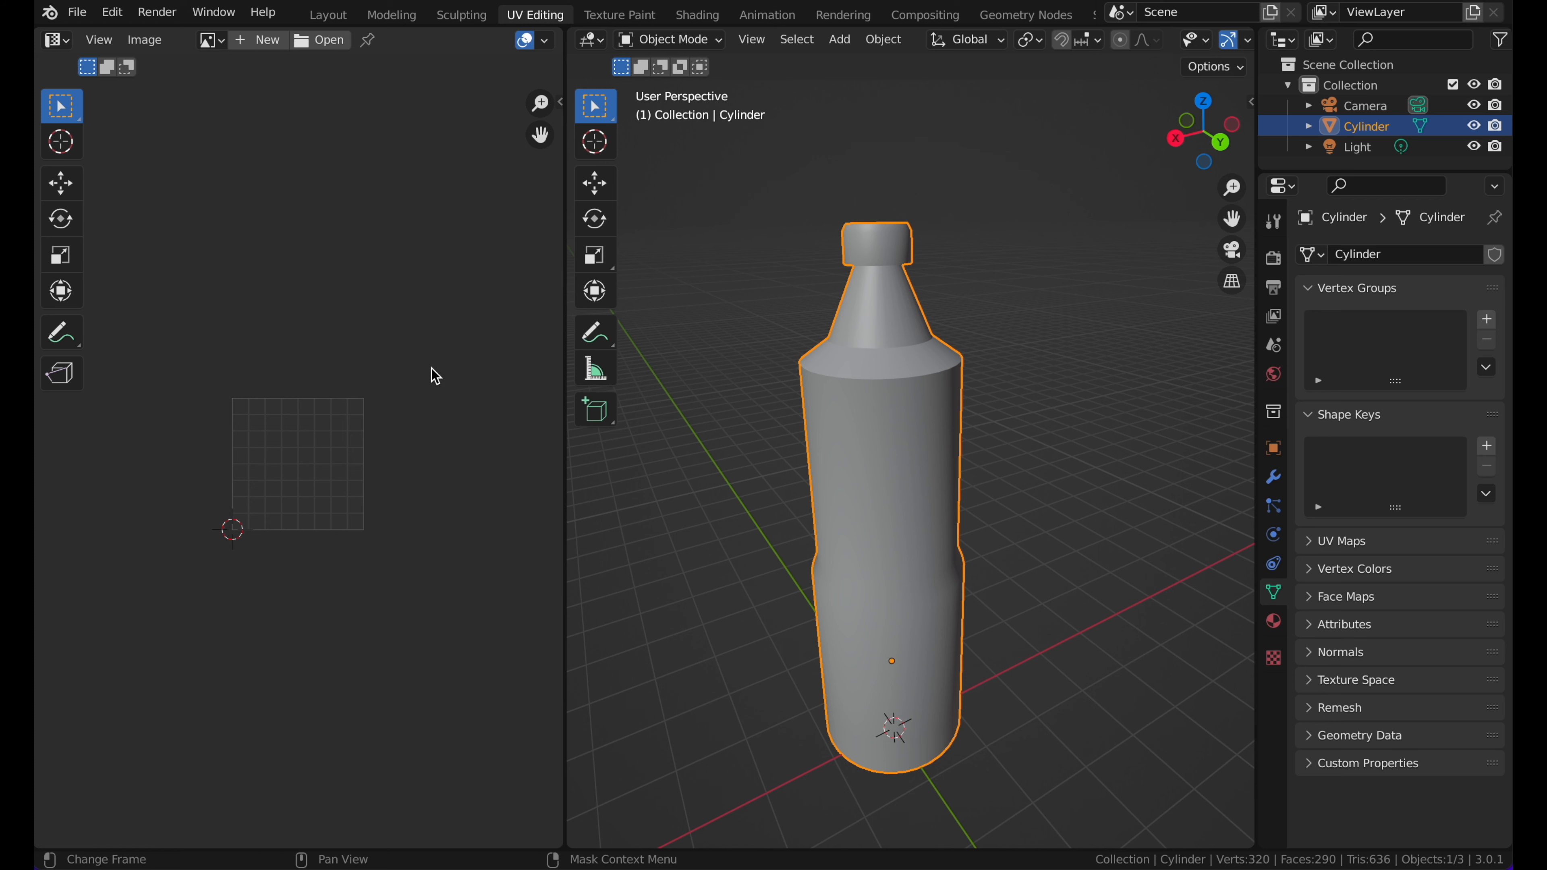
# Examine the mesh of the bottle's cap, neck and shoulder up close, comparing Edit Mode with Object Mode
pyautogui.scroll(2, 403, 356)
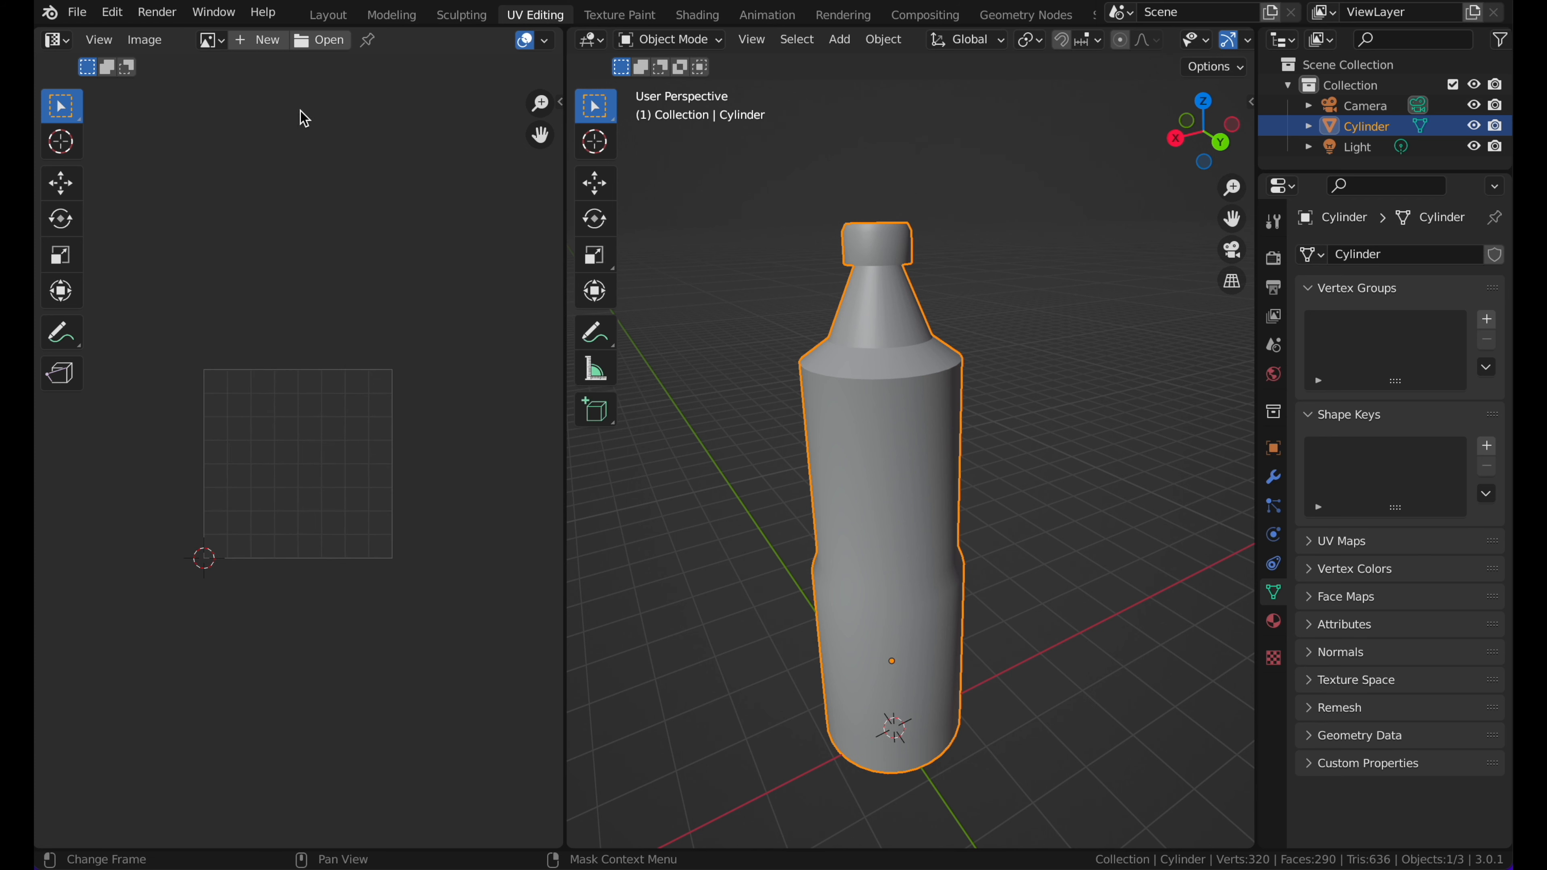
pyautogui.scroll(3, 749, 173)
pyautogui.hscroll(-10, 749, 173)
pyautogui.scroll(-4, 749, 175)
pyautogui.keyDown('shift'); pyautogui.hscroll(-5, 748, 174); pyautogui.keyUp('shift')
pyautogui.scroll(3, 749, 173)
pyautogui.press('Tab')
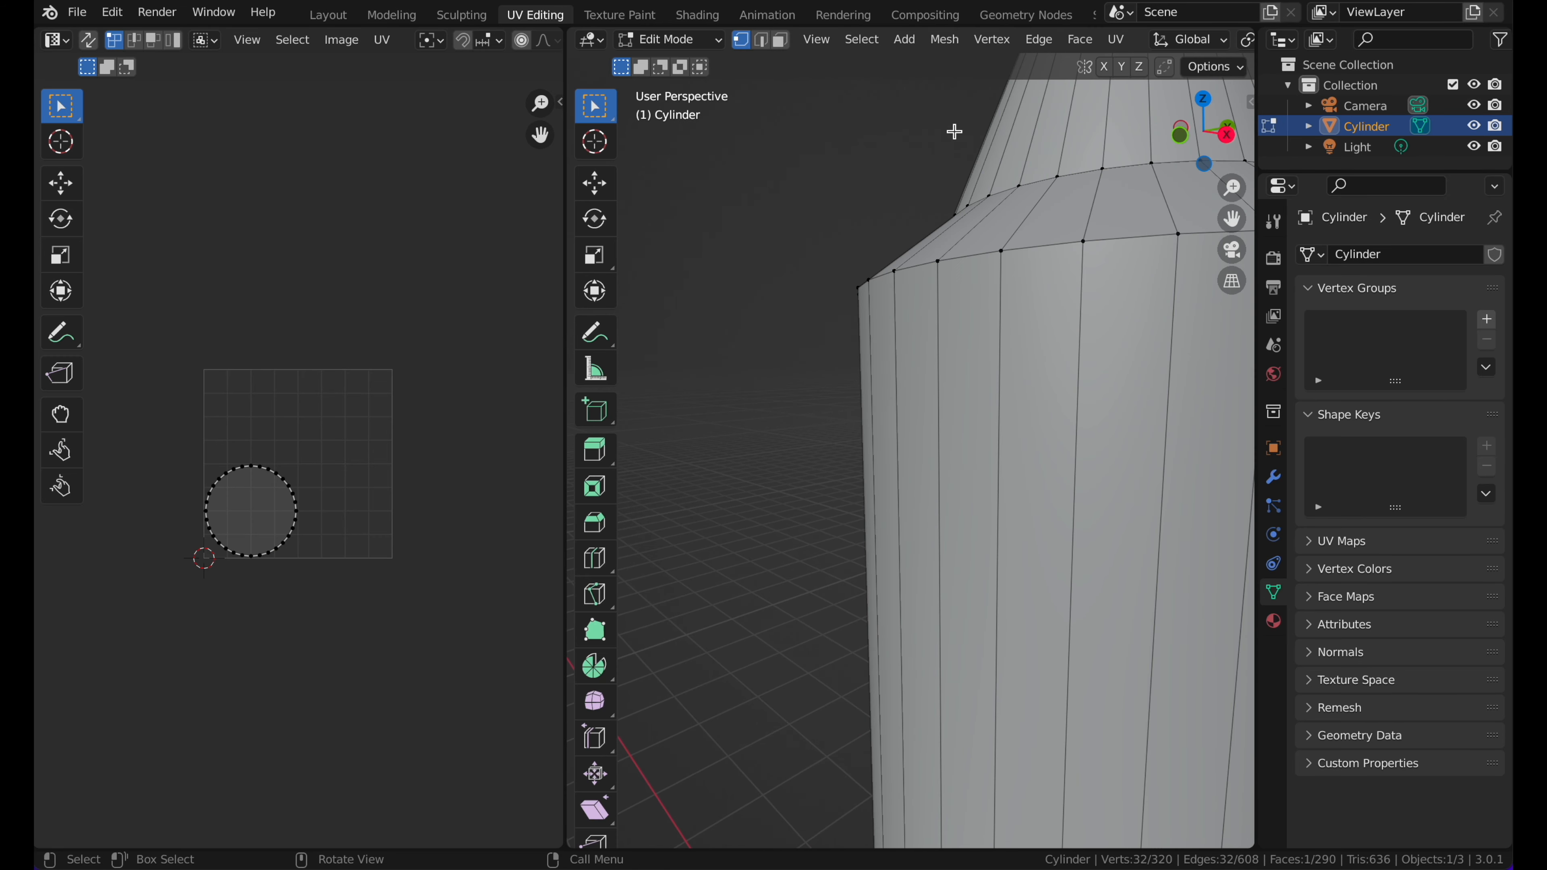
pyautogui.scroll(-5, 953, 131)
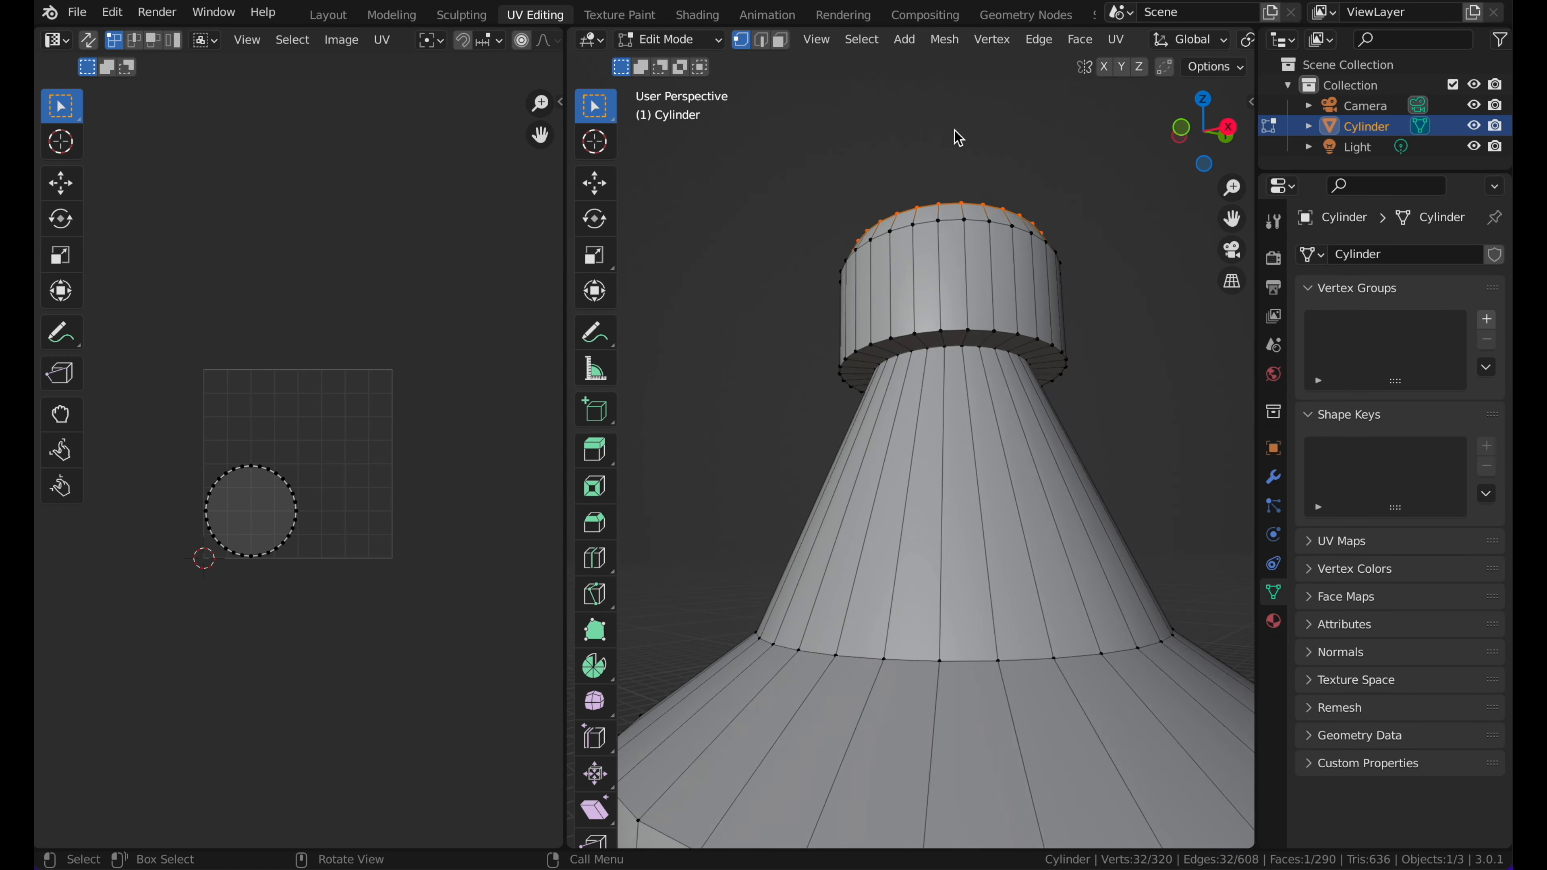
pyautogui.press('Tab')
pyautogui.press('Tab')
pyautogui.press('Tab')
pyautogui.press('Tab')
pyautogui.scroll(-5, 950, 299)
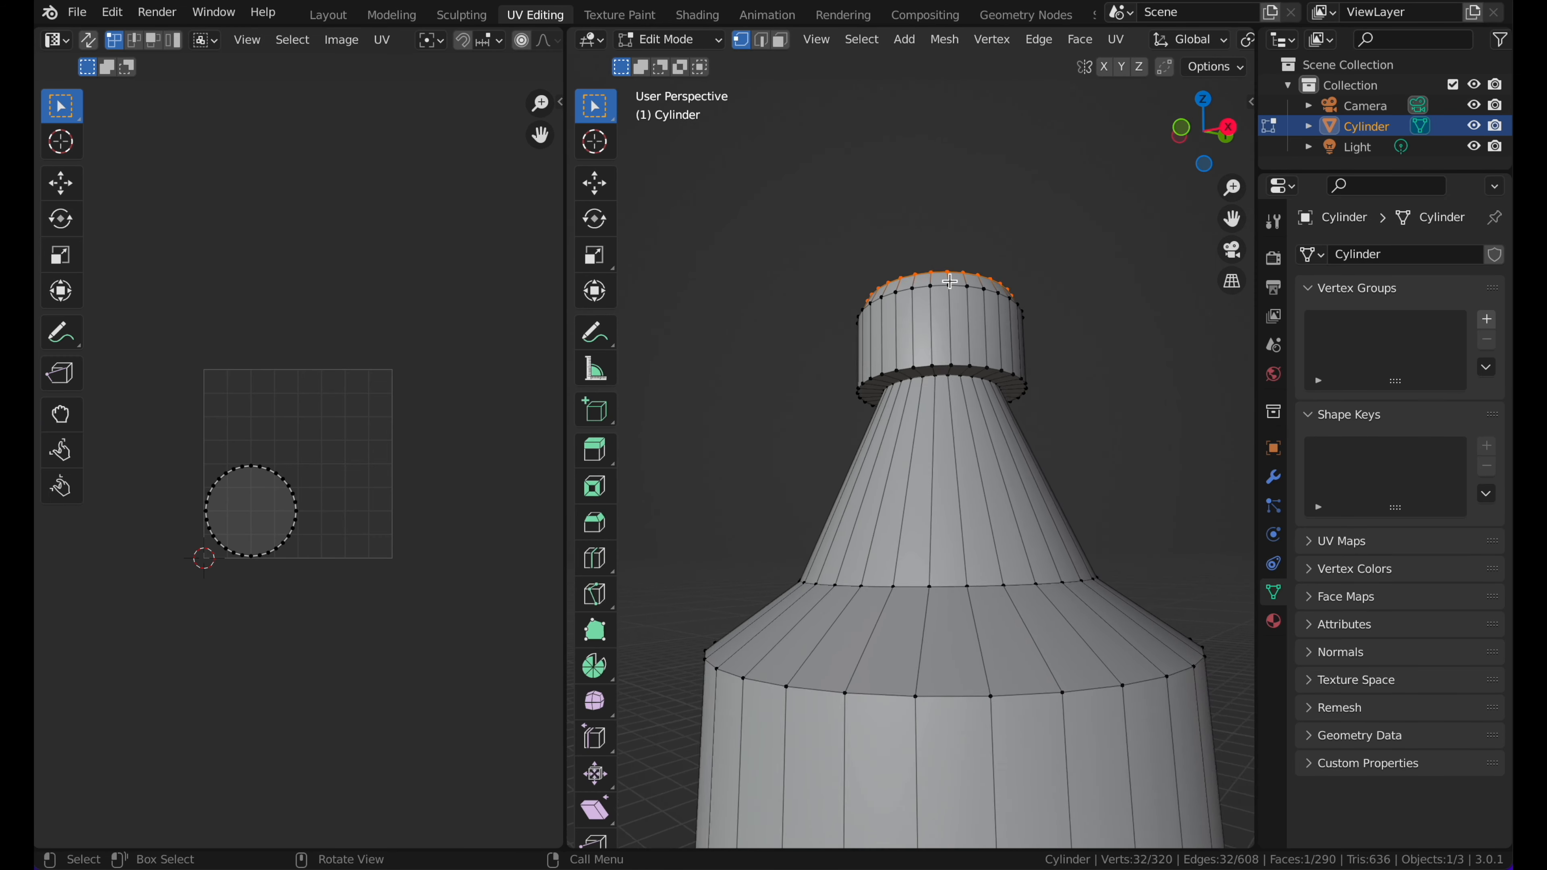
pyautogui.press('Tab')
pyautogui.scroll(-3, 945, 292)
pyautogui.keyDown('shift'); pyautogui.scroll(-5, 946, 293); pyautogui.keyUp('shift')
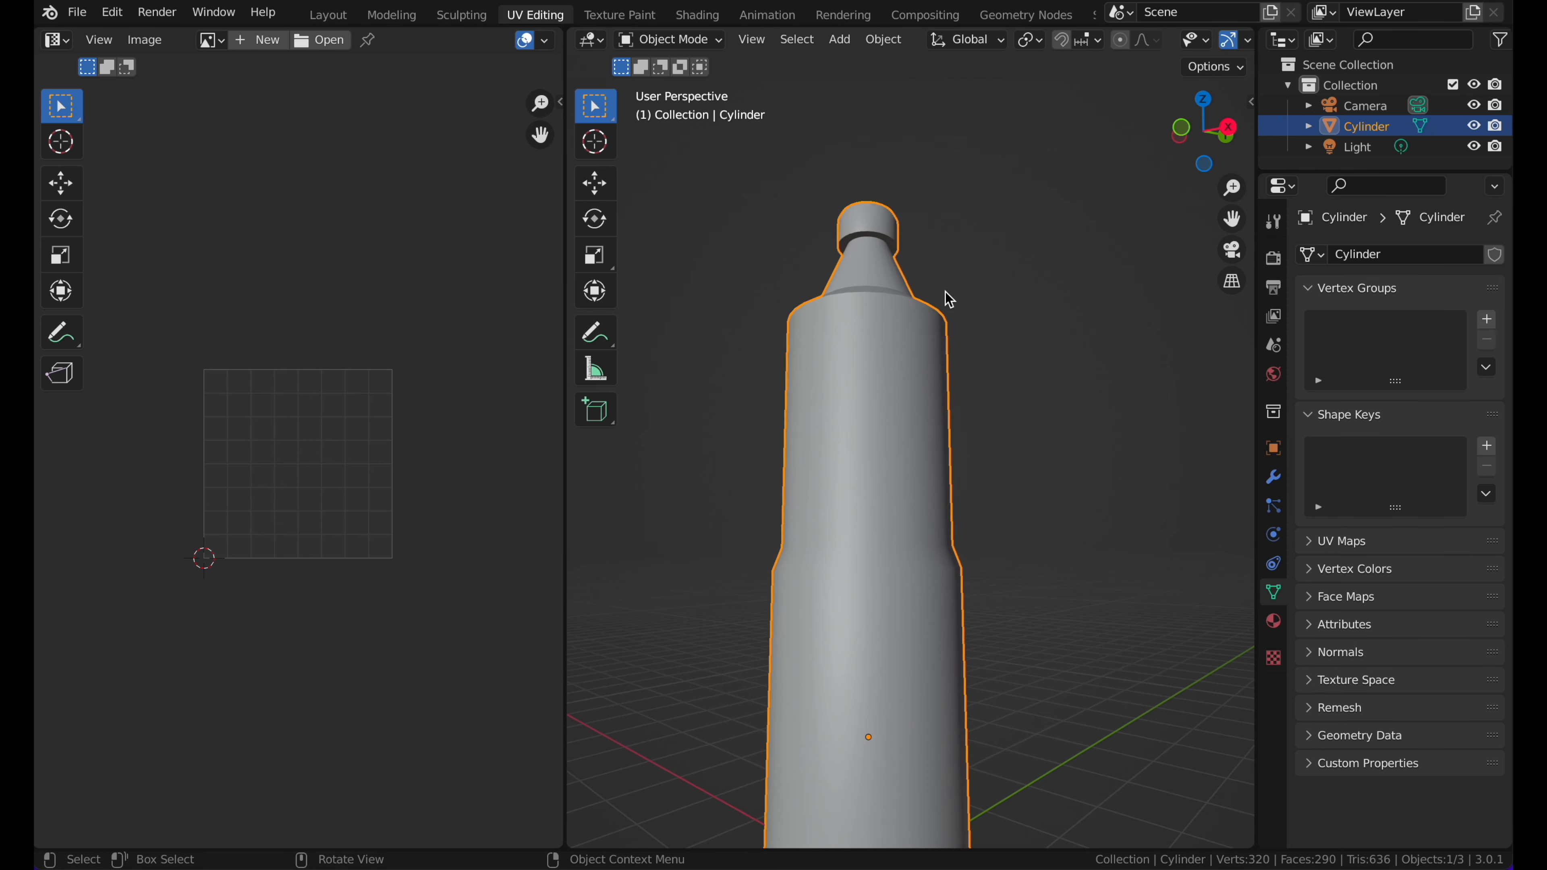
# Create a new material for the bottle and give it a light pink base color
pyautogui.click(946, 292)
pyautogui.scroll(5, 946, 292)
pyautogui.scroll(-5, 946, 294)
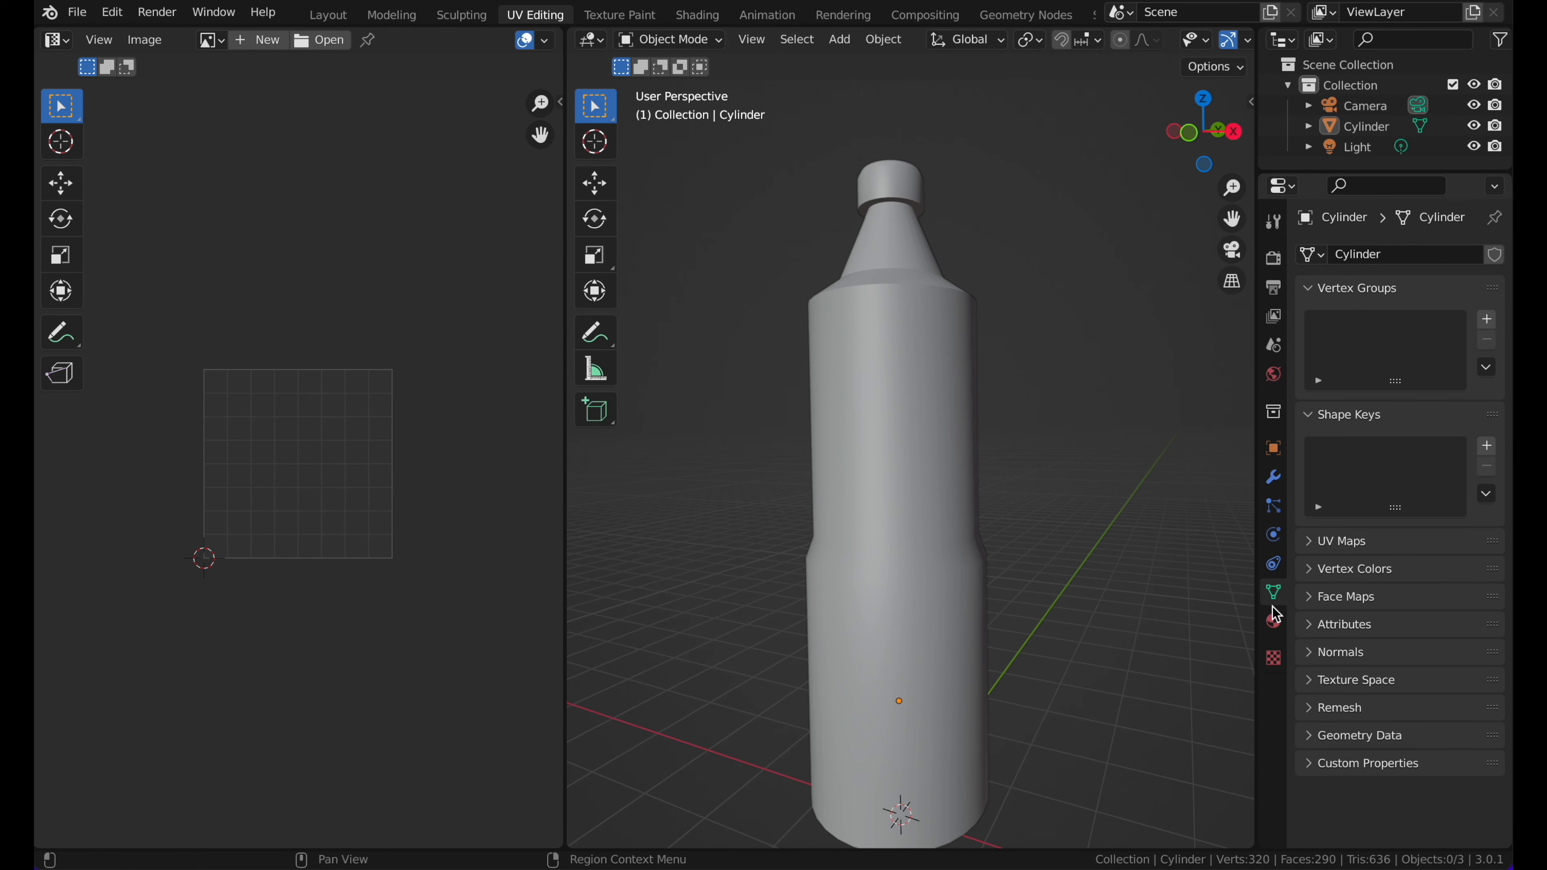
pyautogui.click(1273, 620)
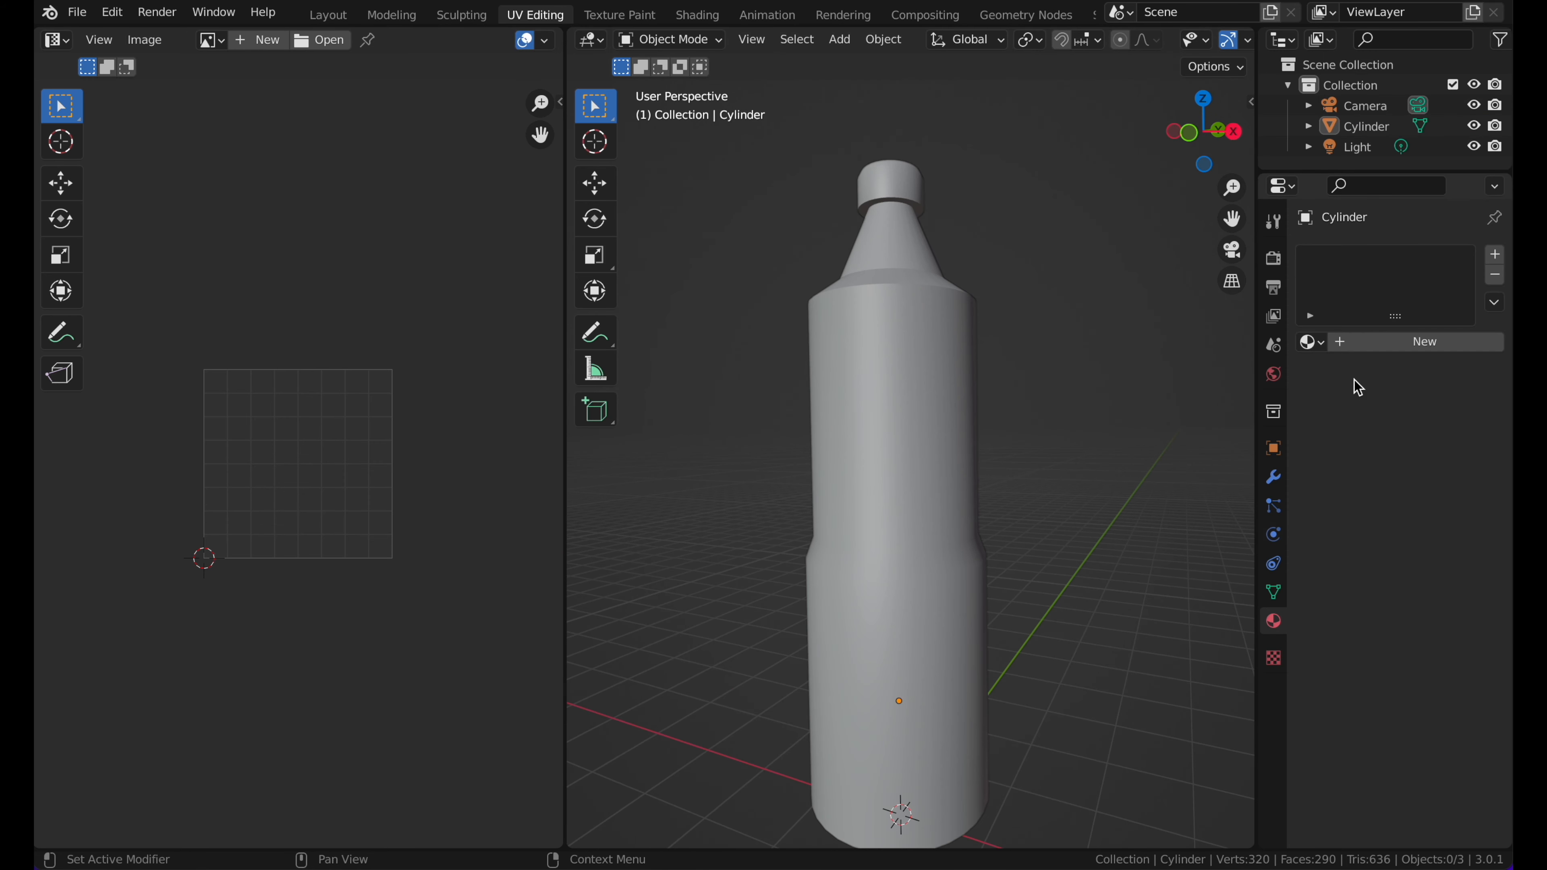
pyautogui.click(950, 393)
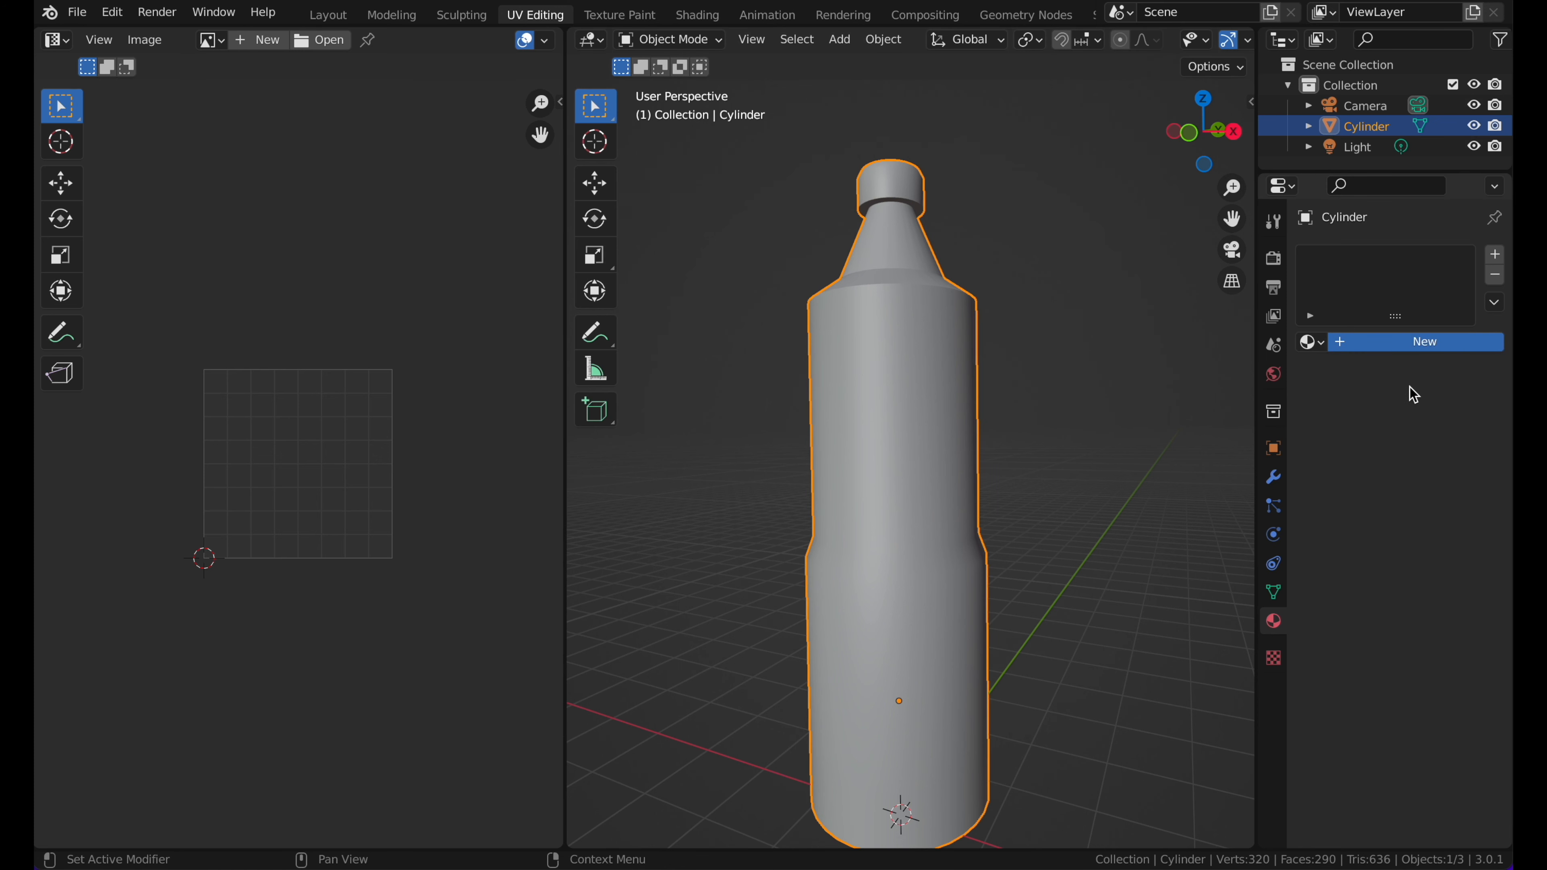
pyautogui.click(1414, 342)
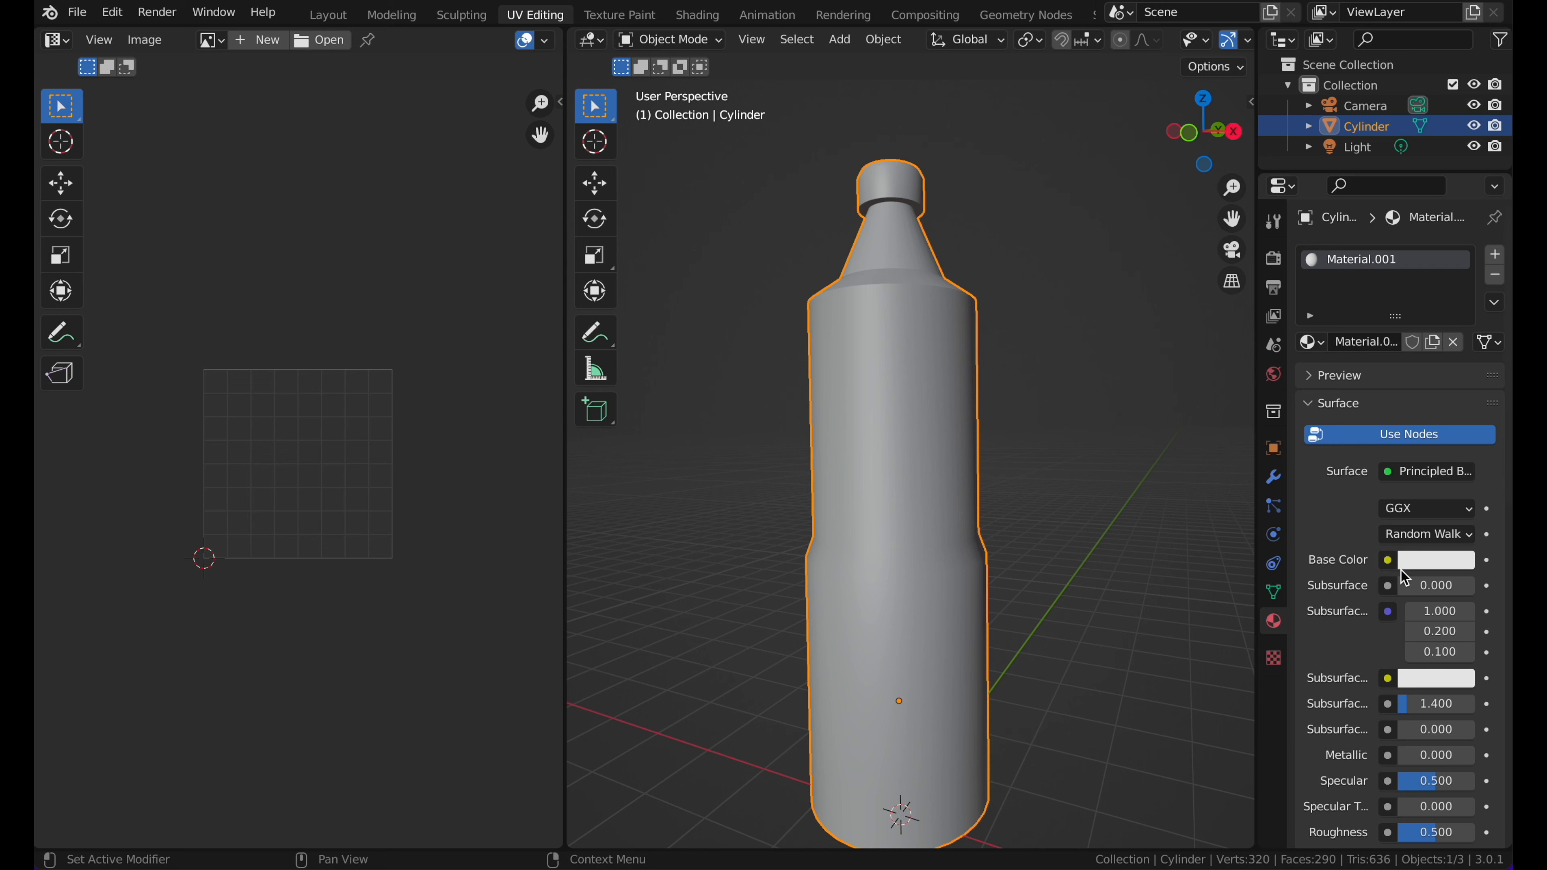
pyautogui.click(1425, 568)
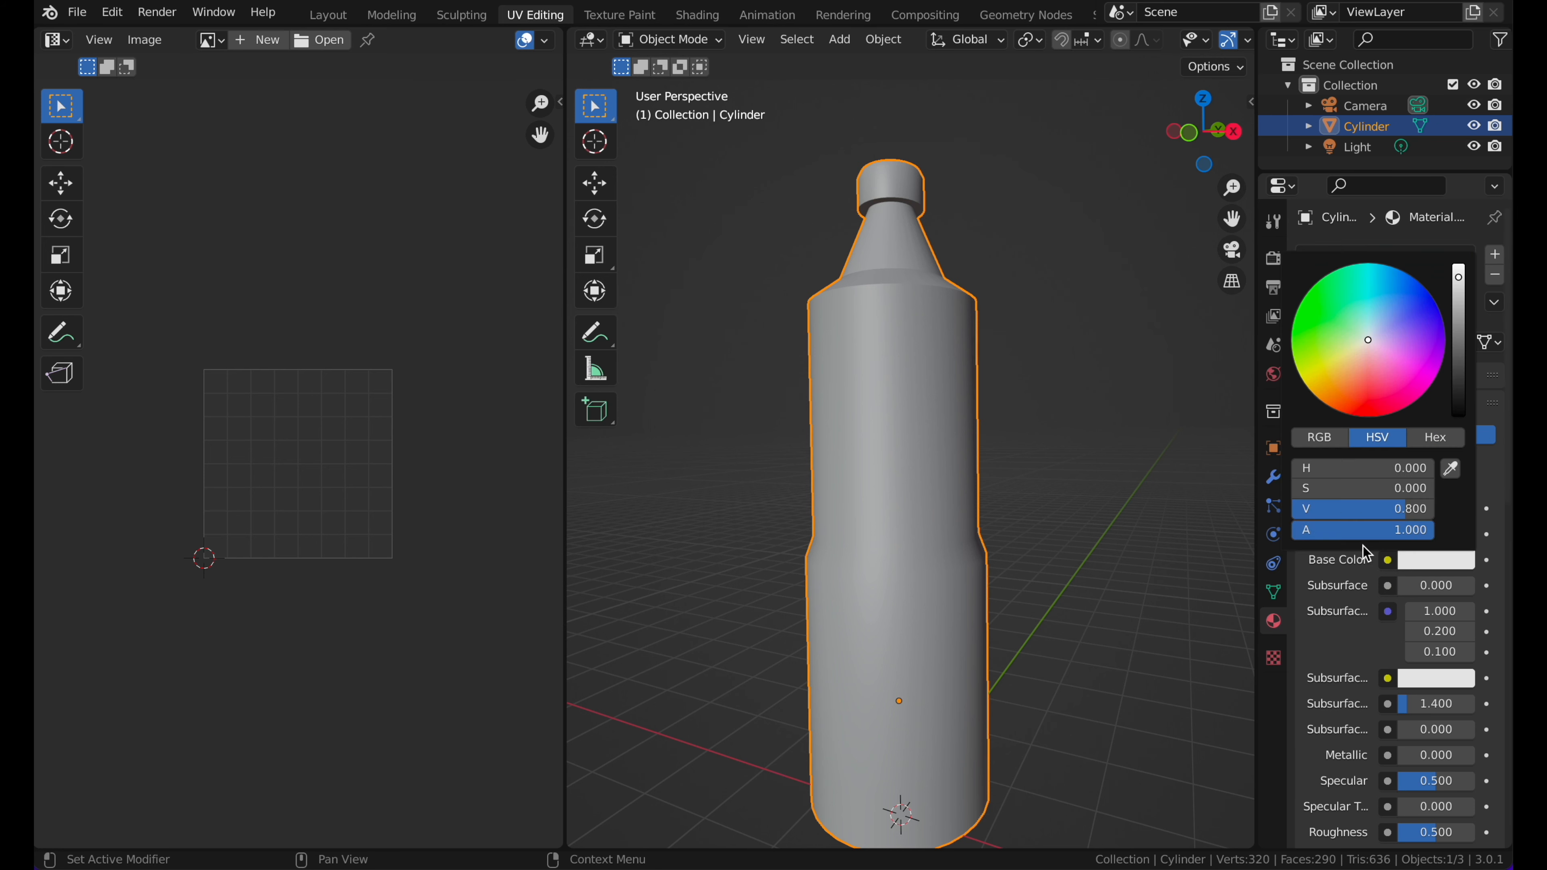
pyautogui.moveTo(1375, 390); pyautogui.dragTo(1376, 346)
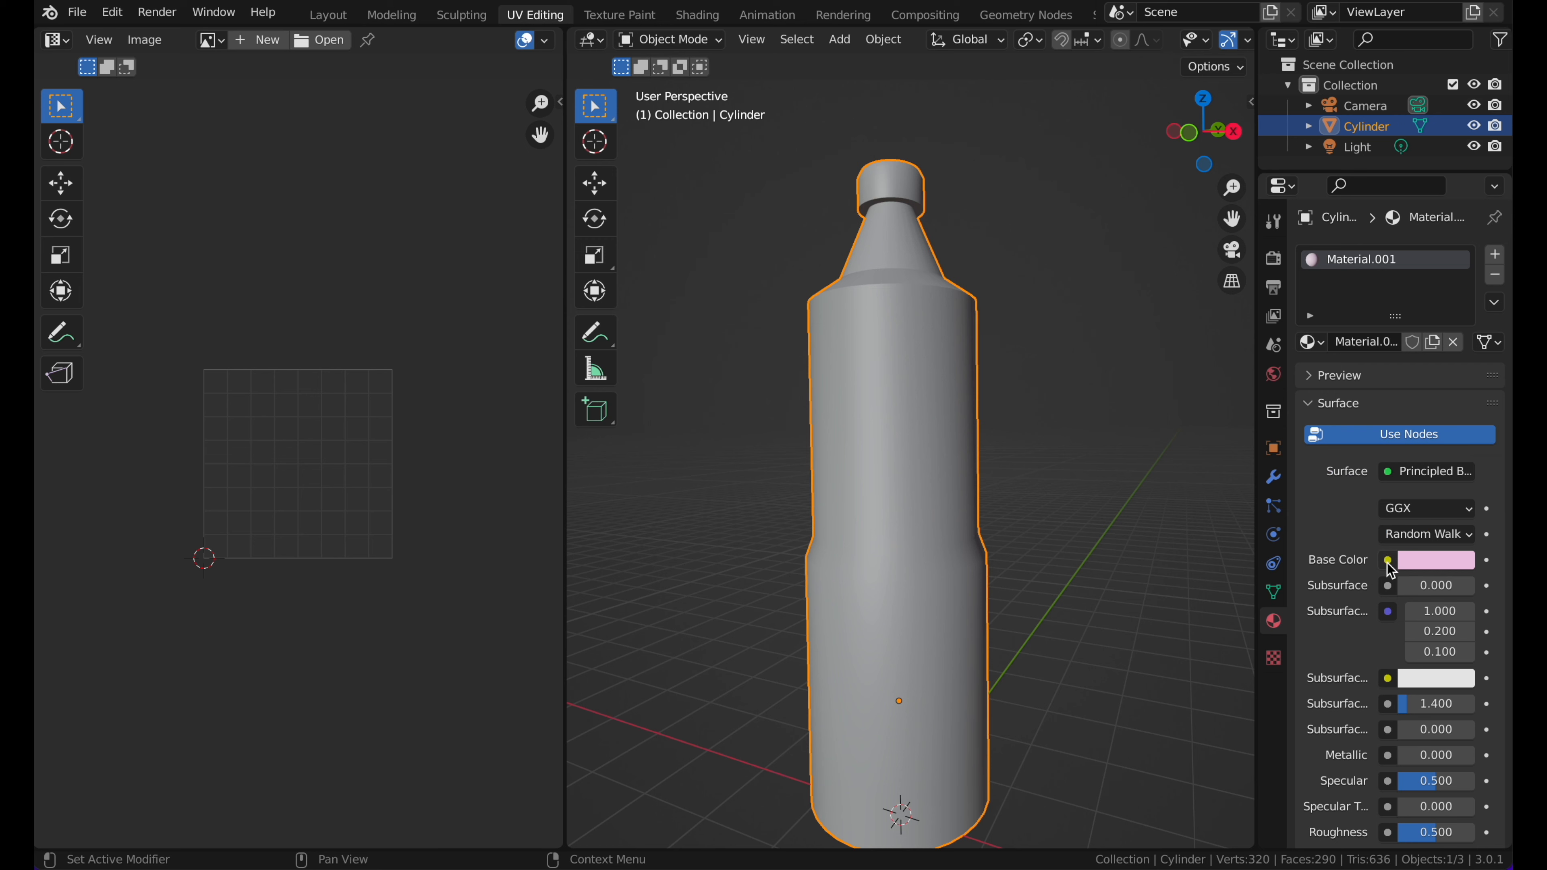
# Use an Image Texture as the input for the material's Base Color
pyautogui.click(1388, 562)
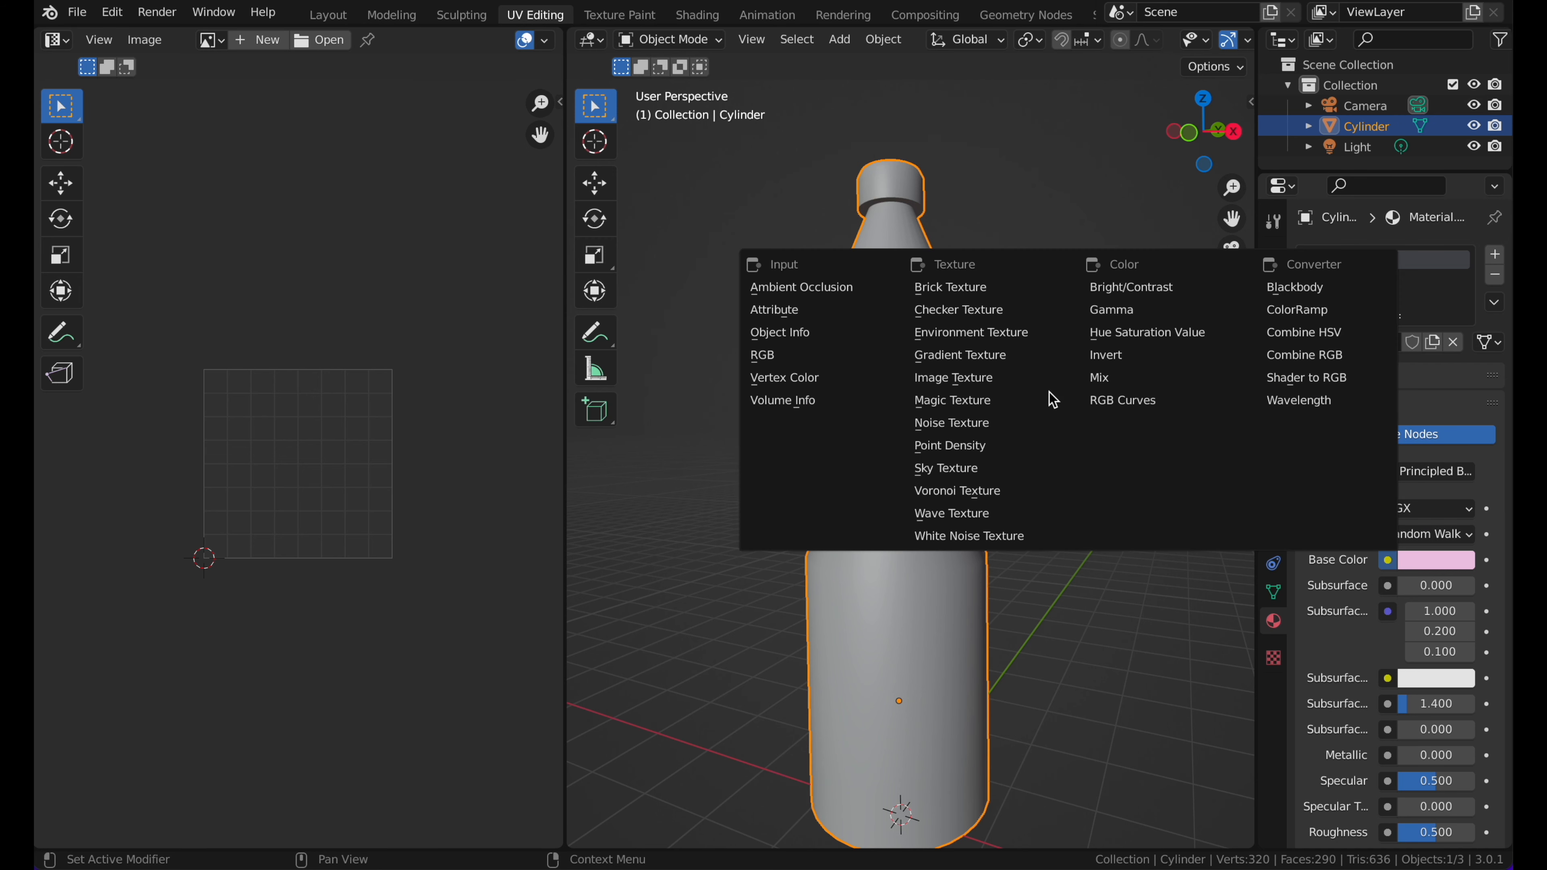
pyautogui.click(987, 379)
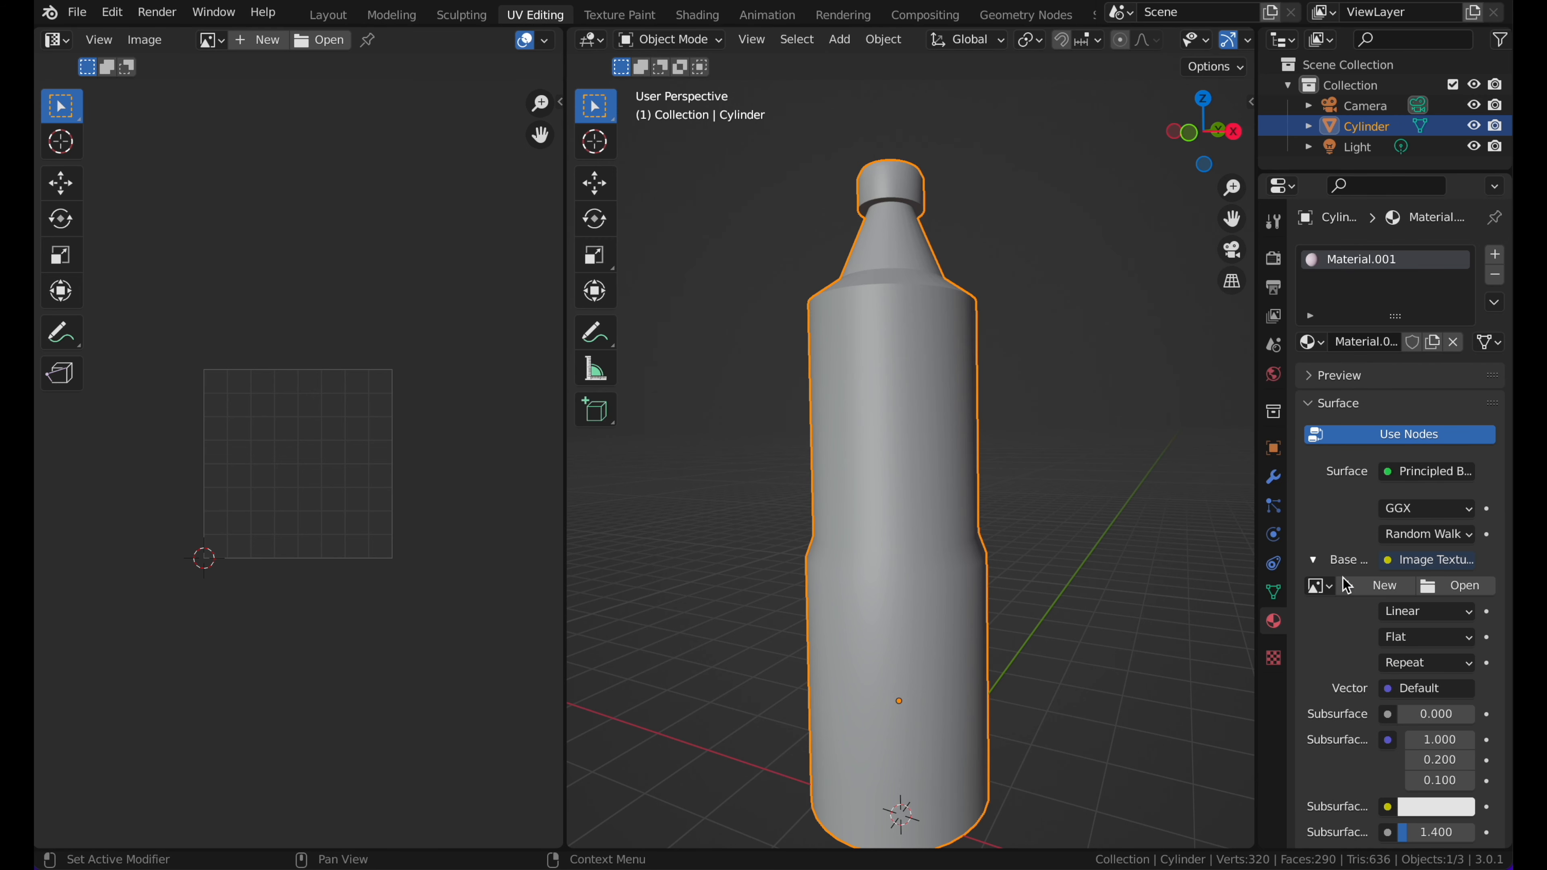
pyautogui.click(1321, 586)
pyautogui.press('Escape')
pyautogui.click(1360, 591)
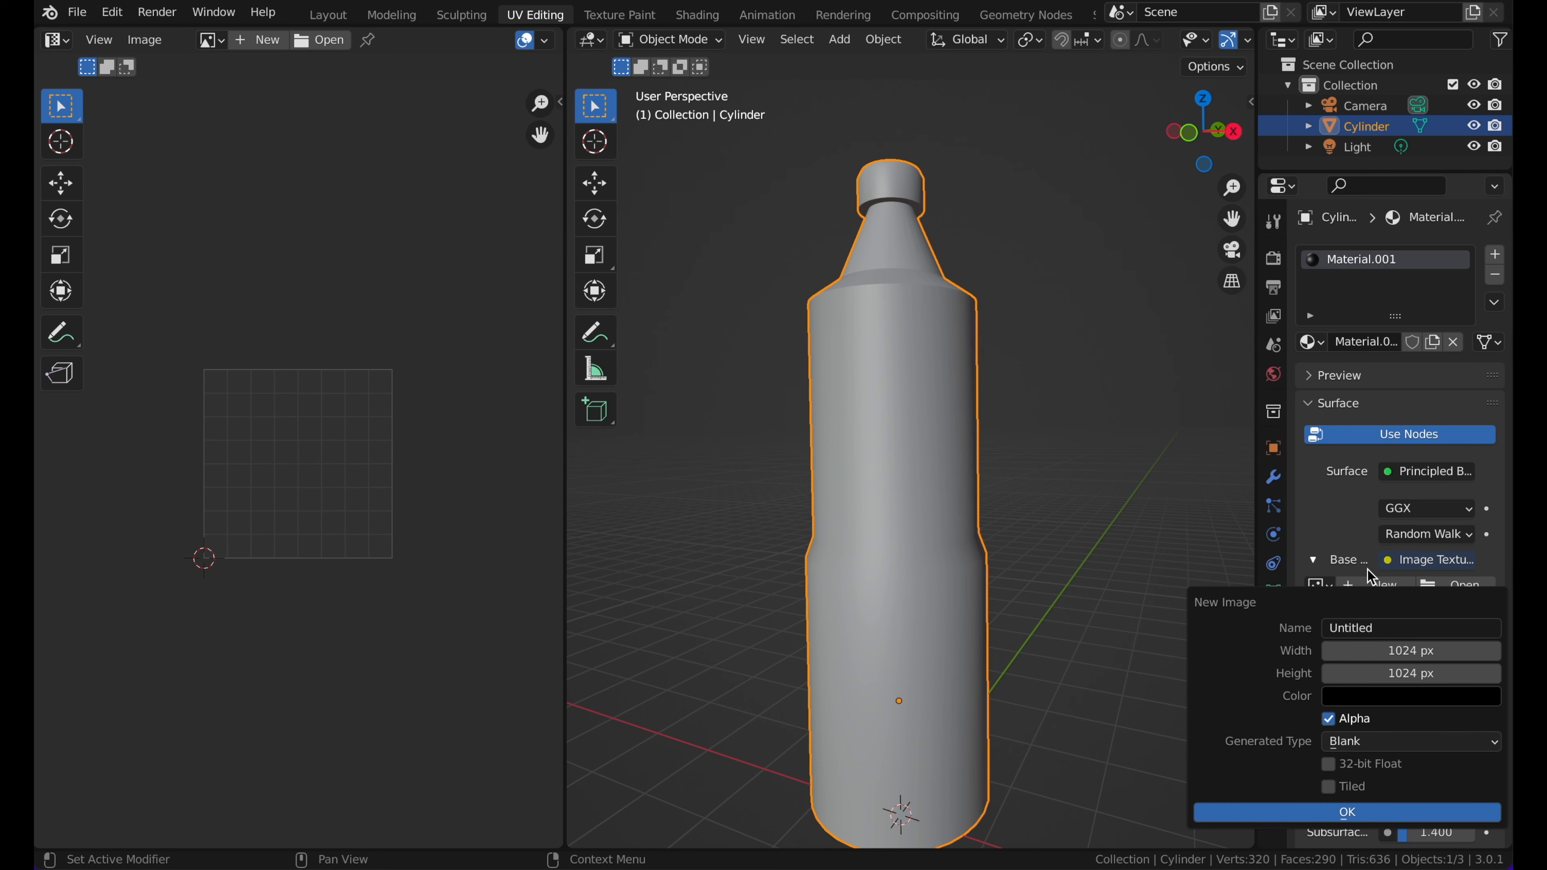
# Load colorpallet.png from the Downloads folder as the image texture of the bottle's material
pyautogui.click(1436, 584)
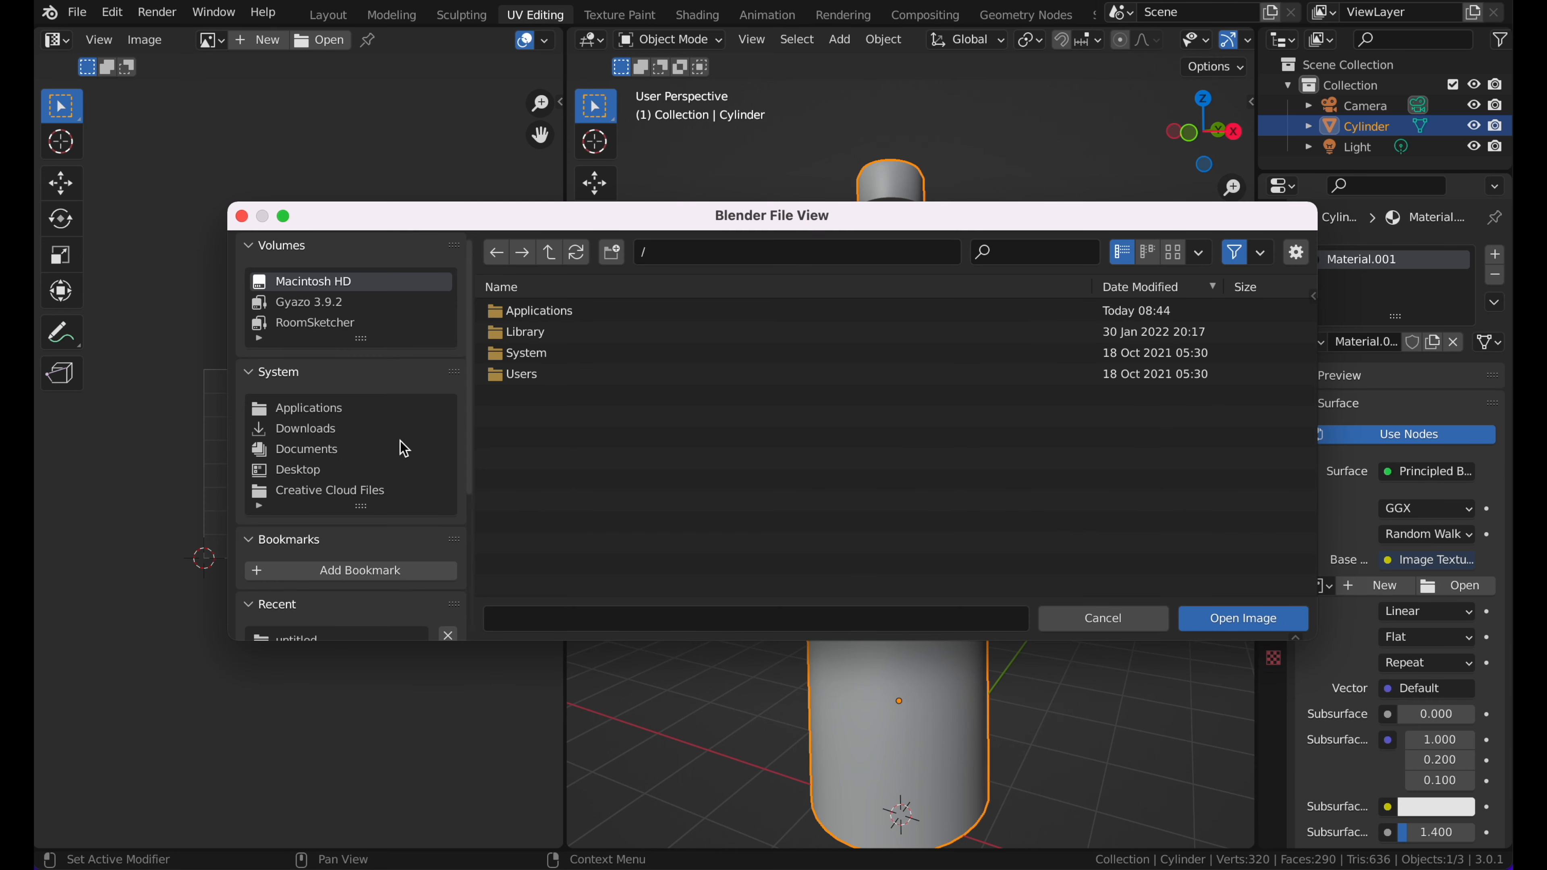
pyautogui.click(349, 470)
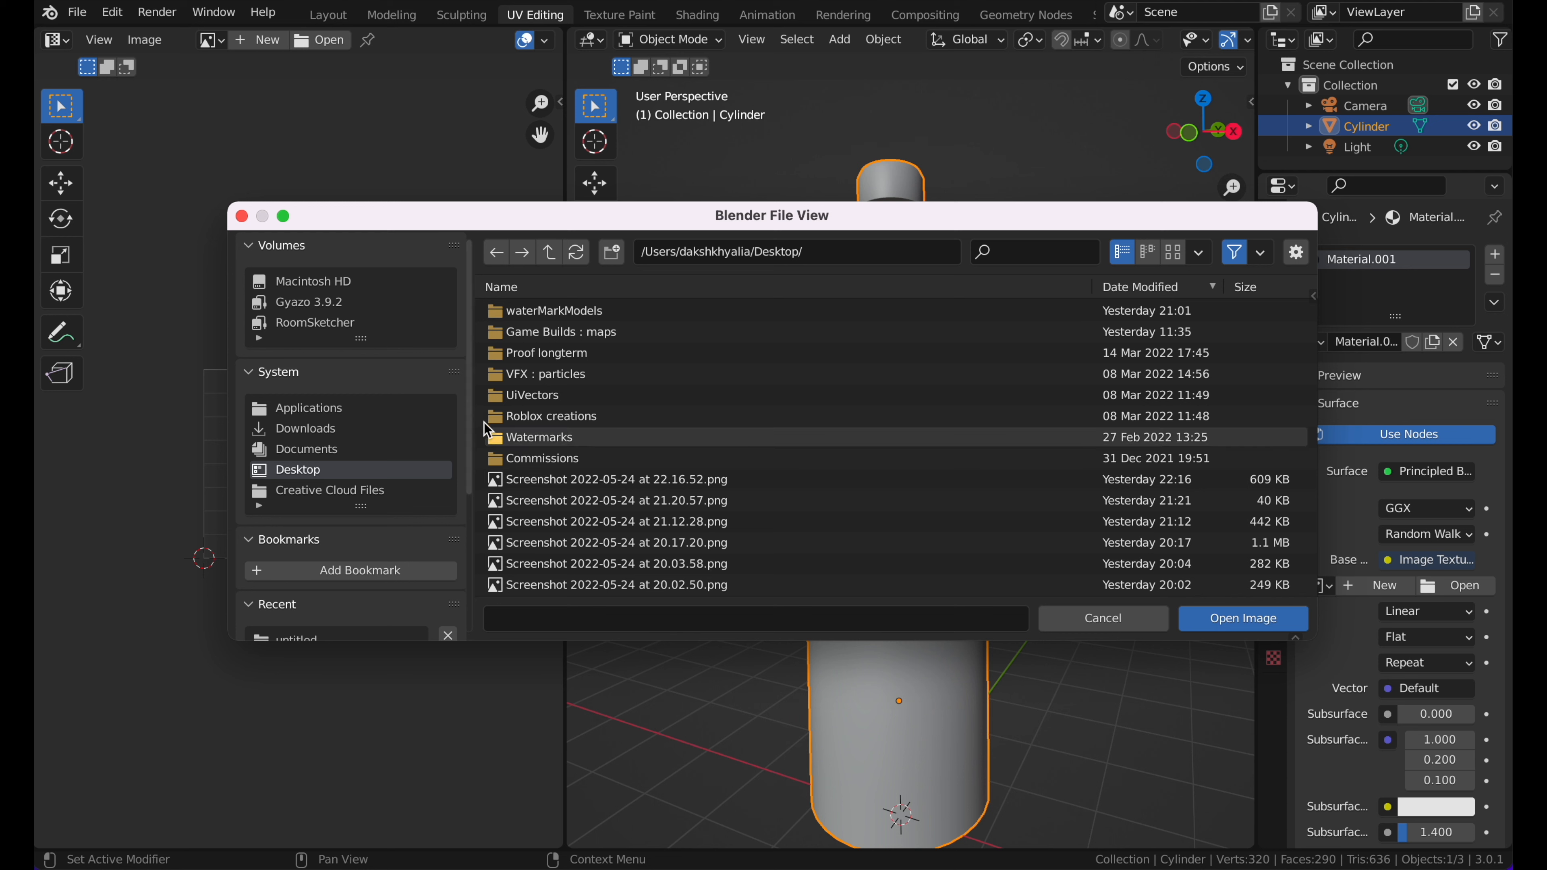
pyautogui.click(321, 432)
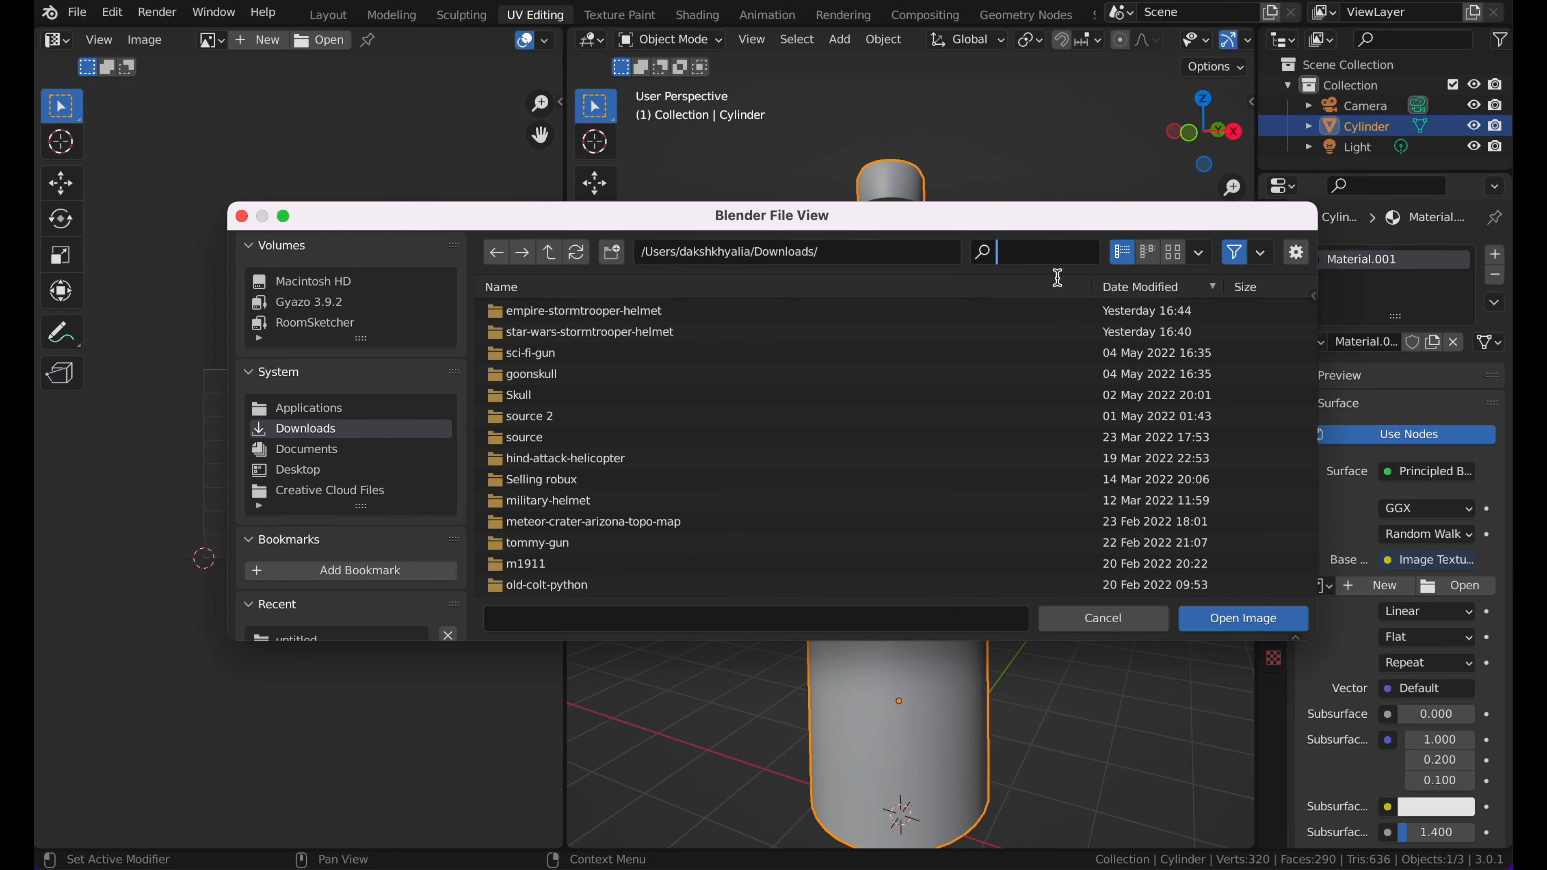
pyautogui.write('Colorpa')
pyautogui.click(983, 310)
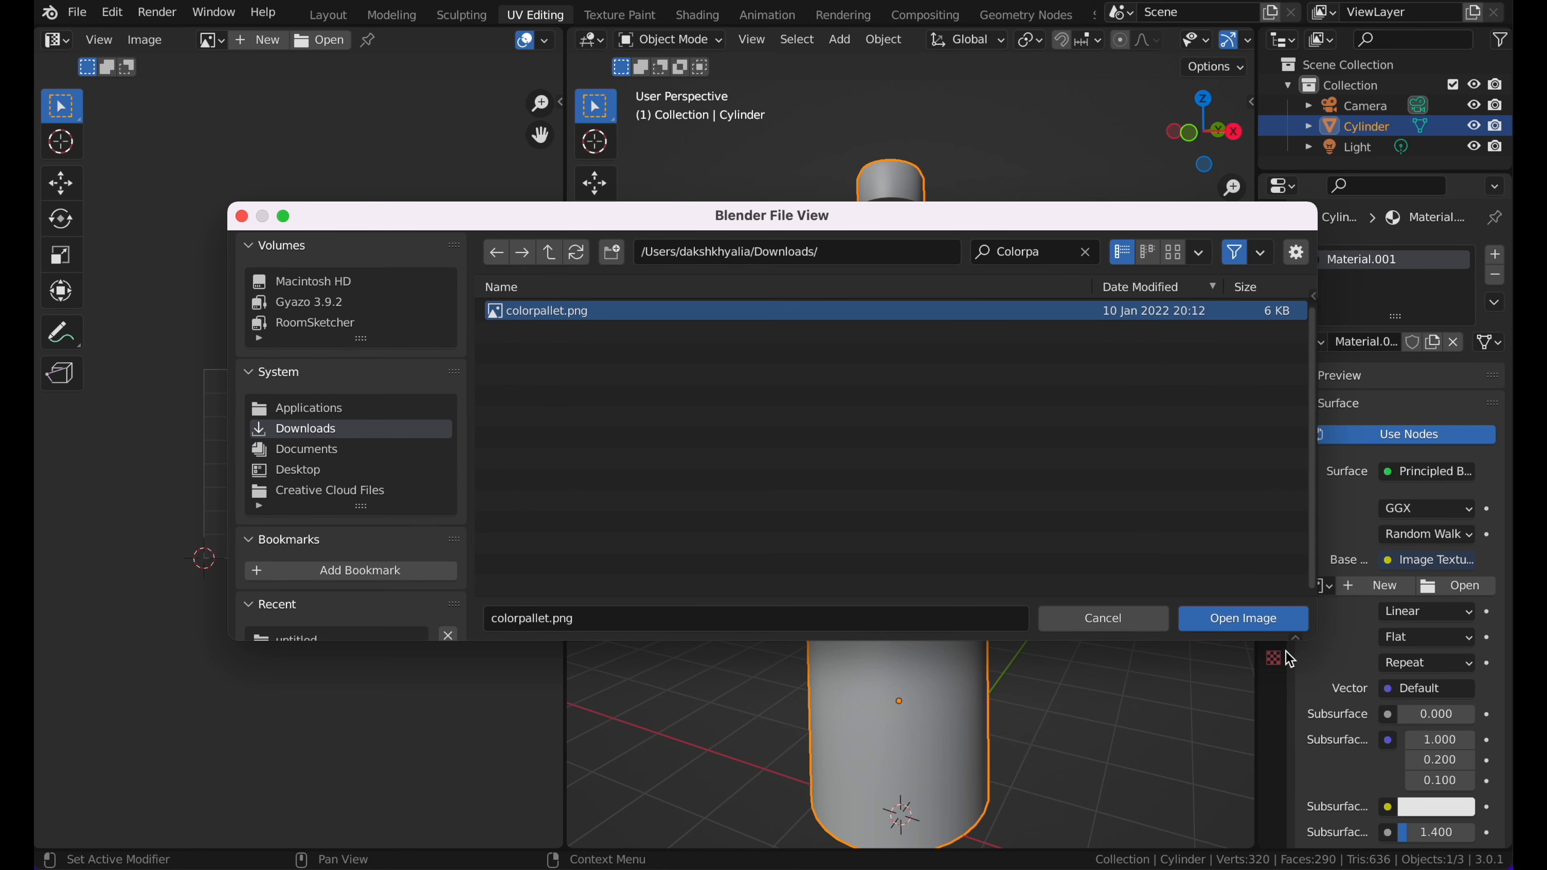
pyautogui.click(1243, 618)
pyautogui.moveTo(1029, 287)
pyautogui.mouseDown(button='middle')
pyautogui.moveTo(1060, 310)
pyautogui.moveTo(1041, 299)
pyautogui.mouseUp(button='middle')
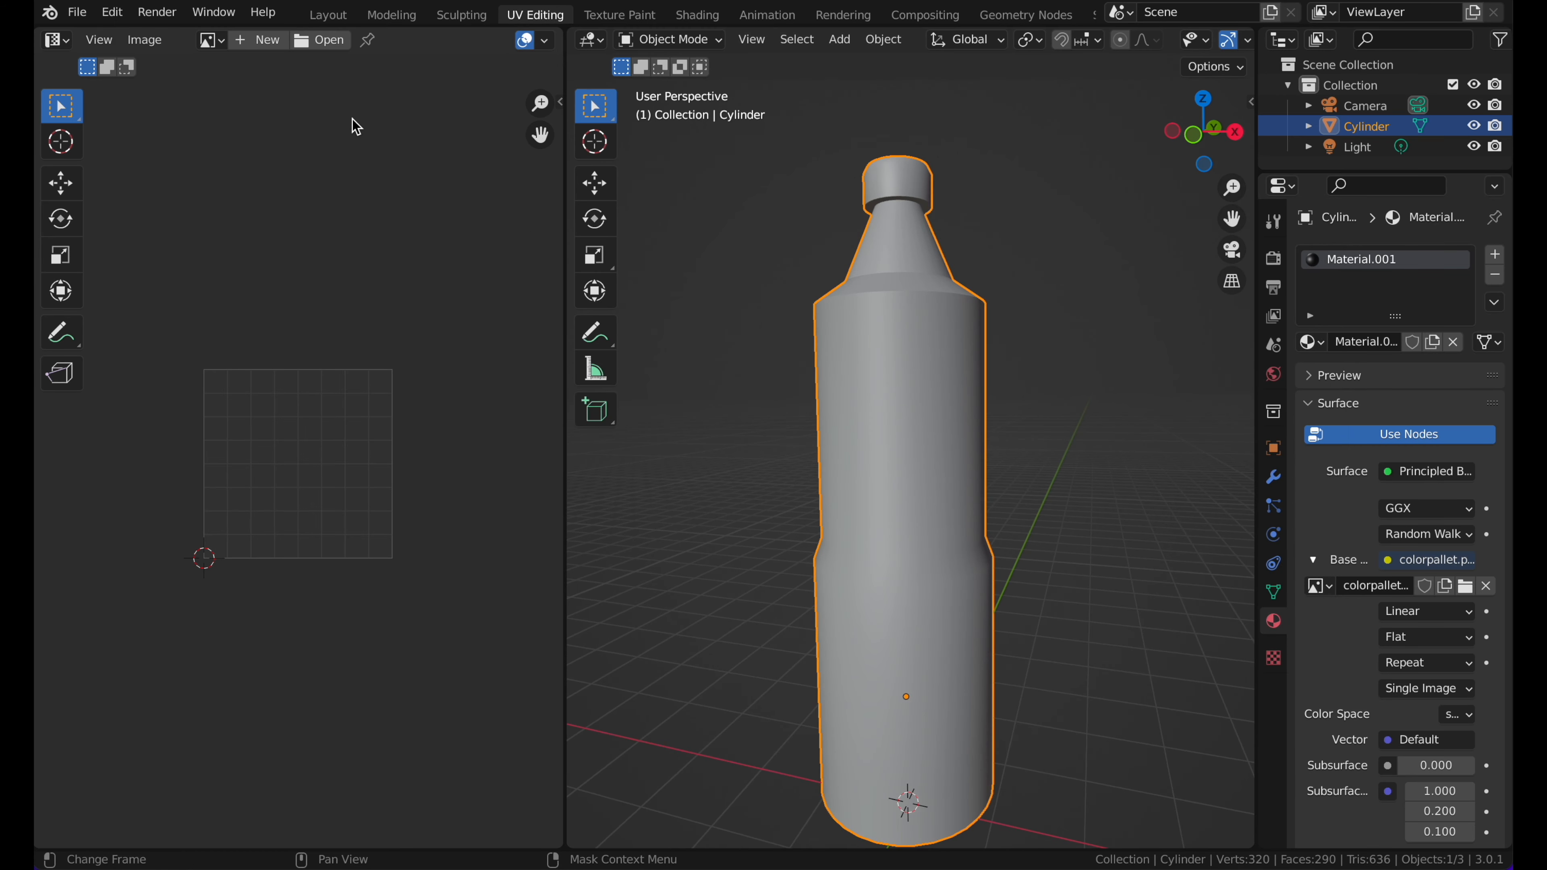
# Open colorpallet.png from the Downloads folder in the UV editor
pyautogui.click(318, 40)
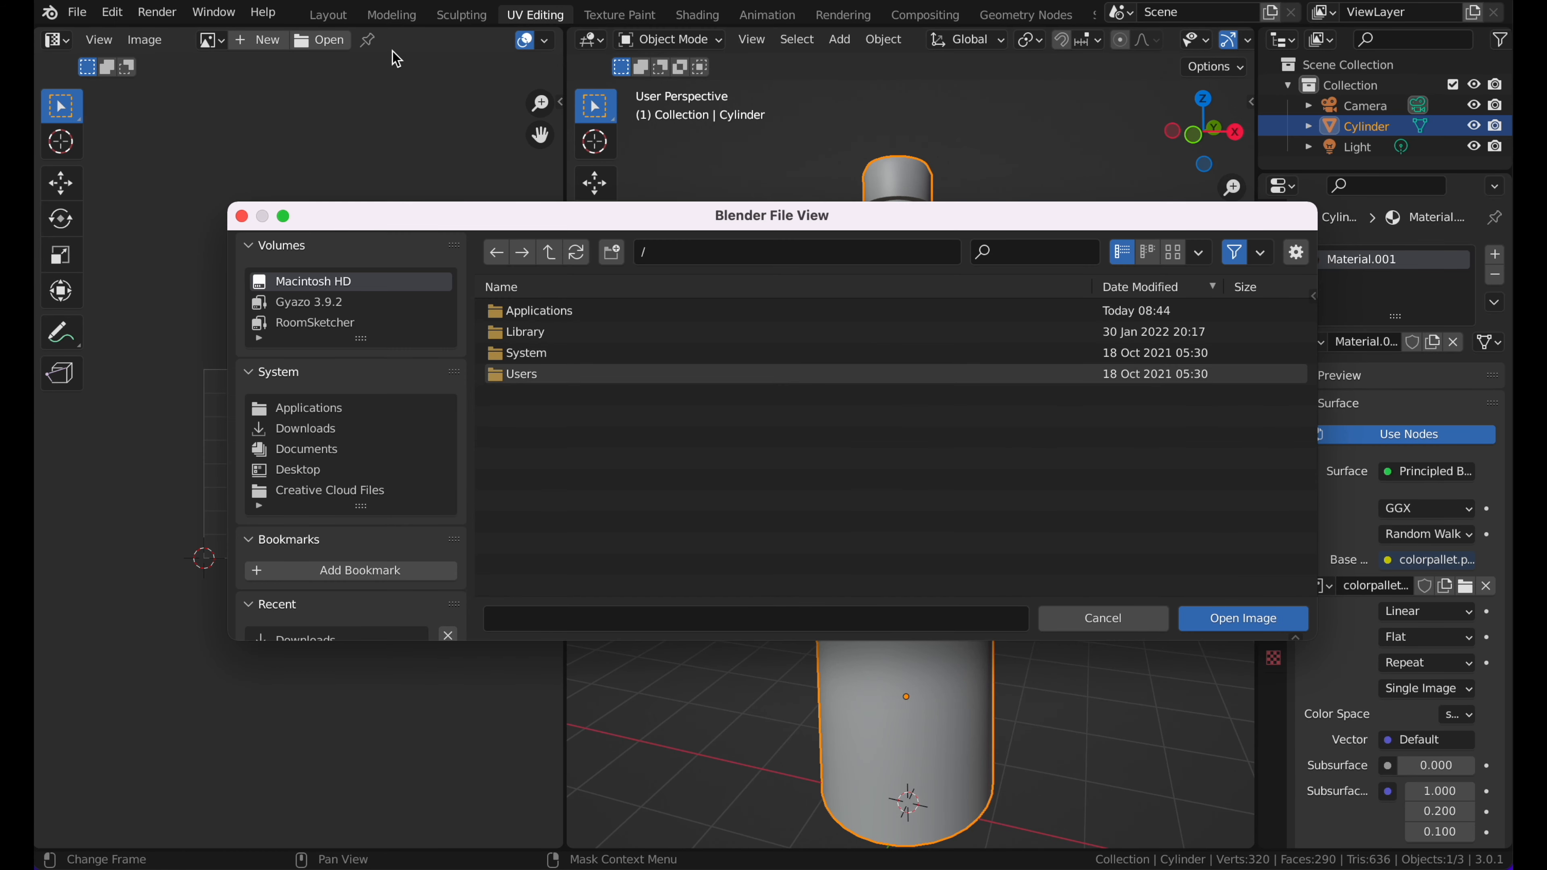
pyautogui.click(368, 449)
pyautogui.click(365, 435)
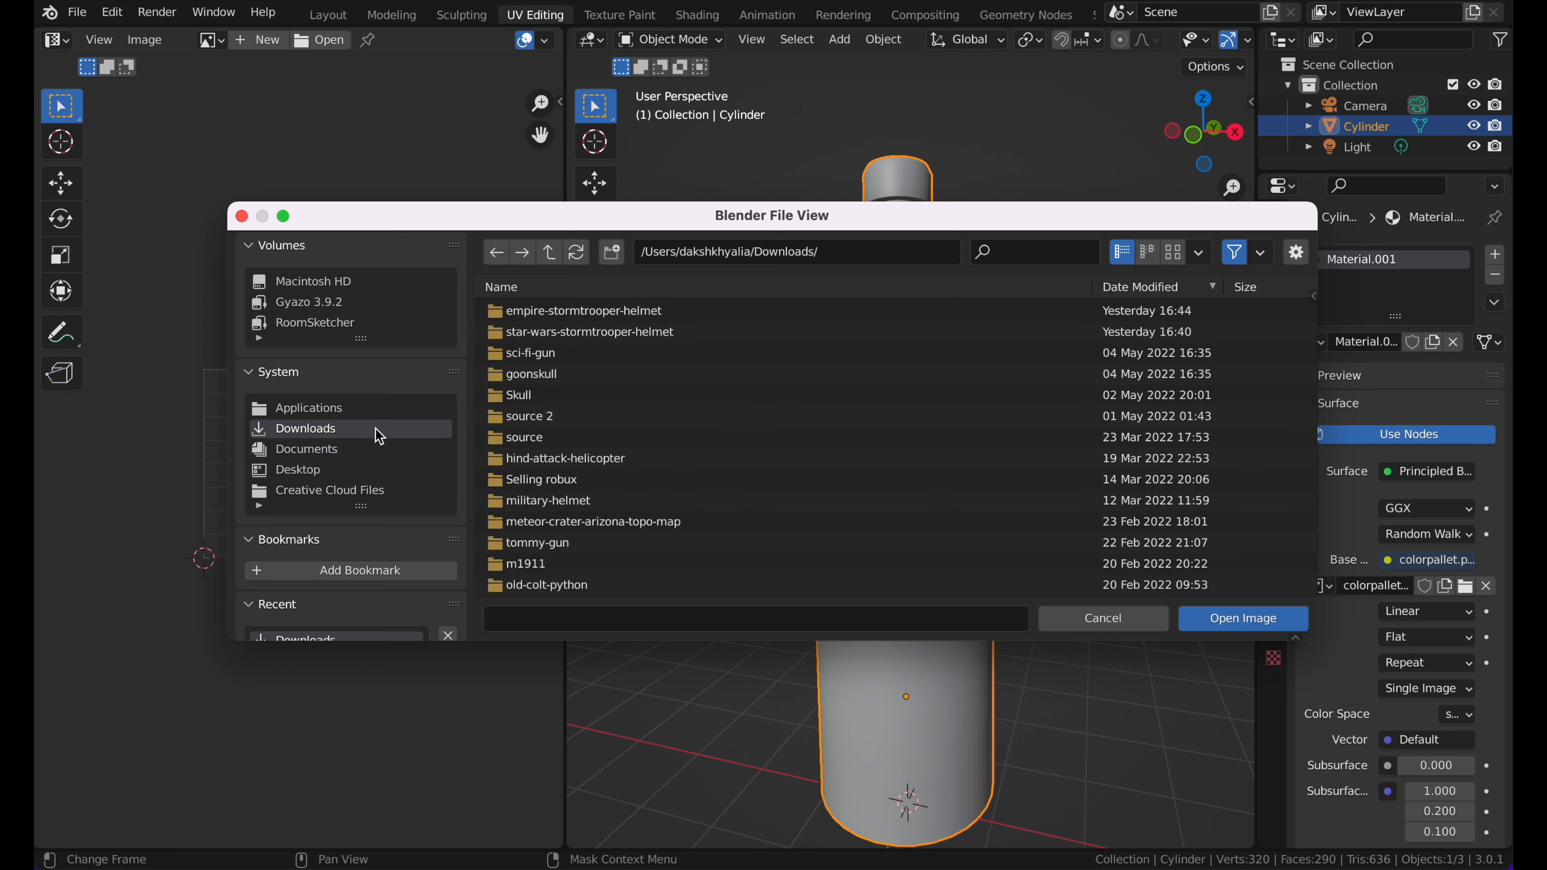
pyautogui.write('color')
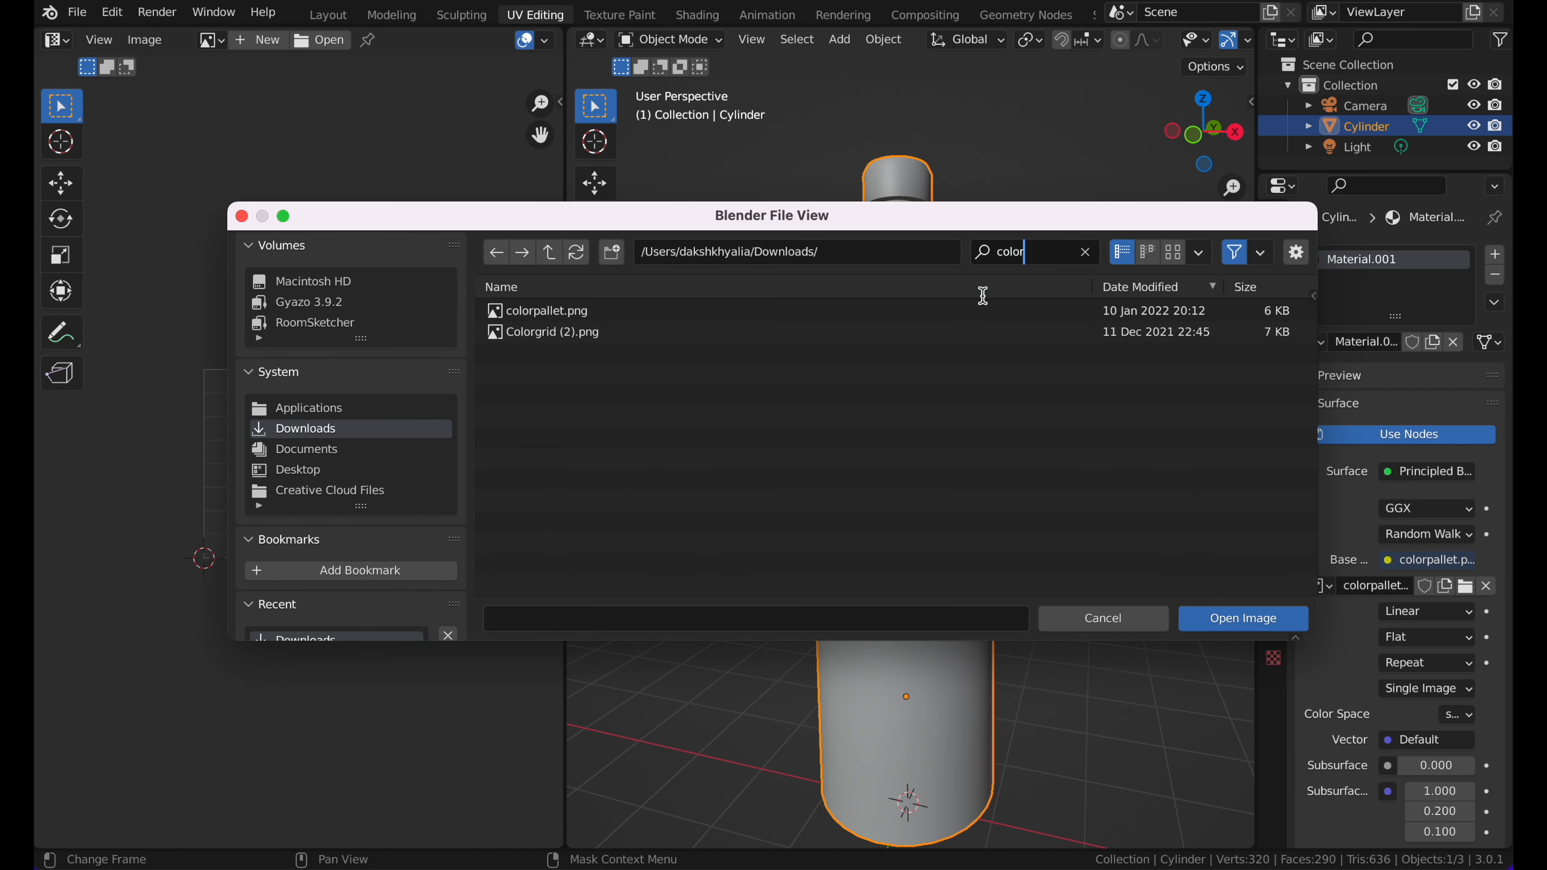
pyautogui.click(974, 310)
pyautogui.click(1237, 619)
# Select the bottle's entire mesh in Edit Mode and unwrap it from the front view with Project from View
pyautogui.scroll(2, 321, 300)
pyautogui.press('Tab')
pyautogui.scroll(-3, 953, 268)
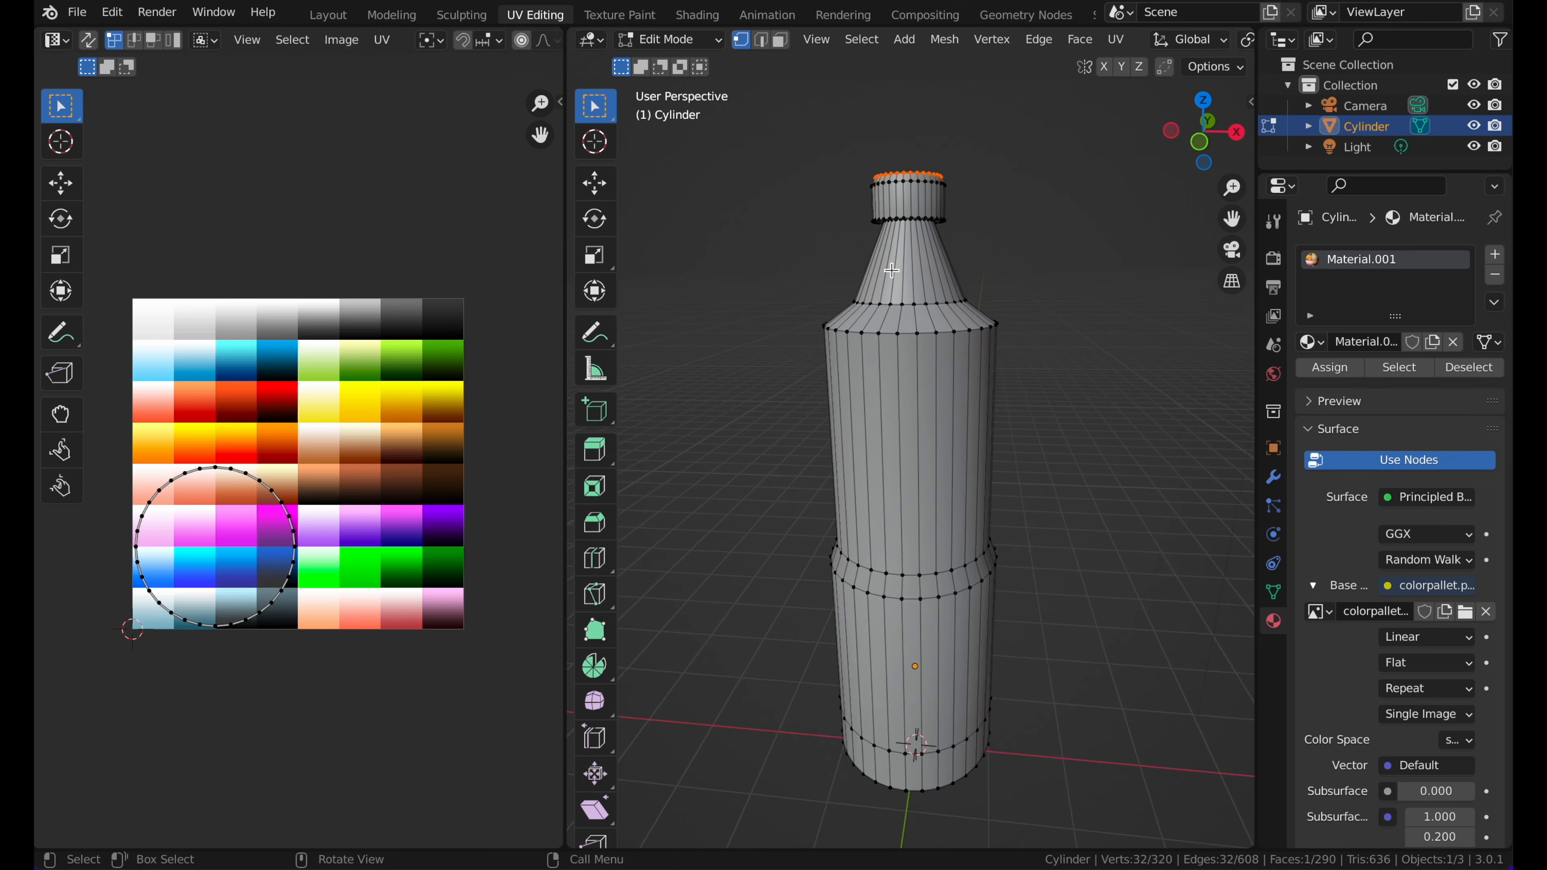
pyautogui.press('Tab')
pyautogui.press('Tab')
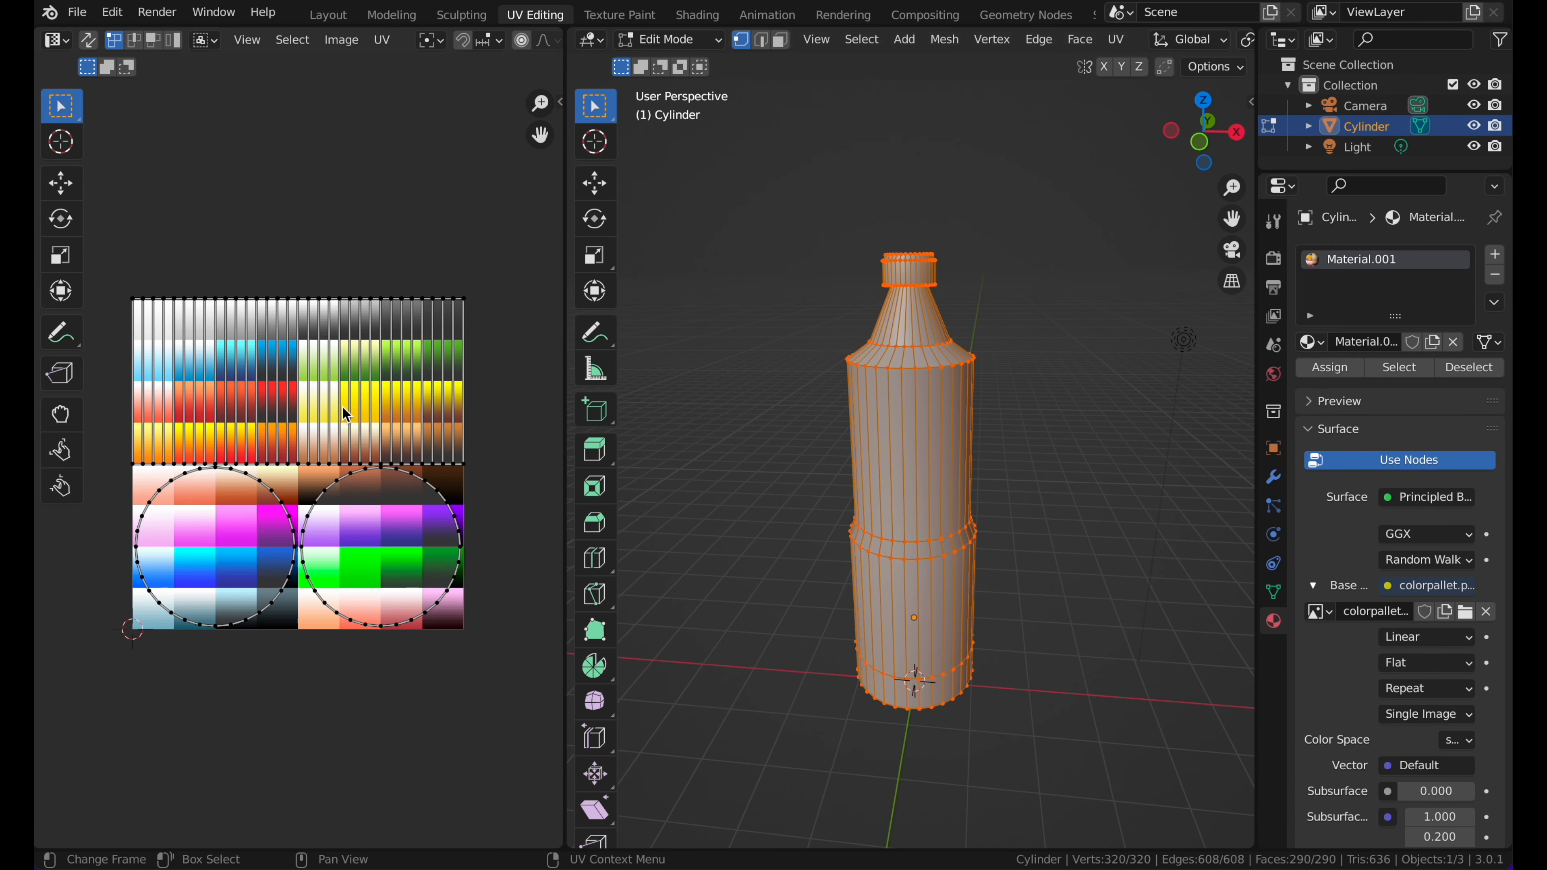
pyautogui.click(1199, 142)
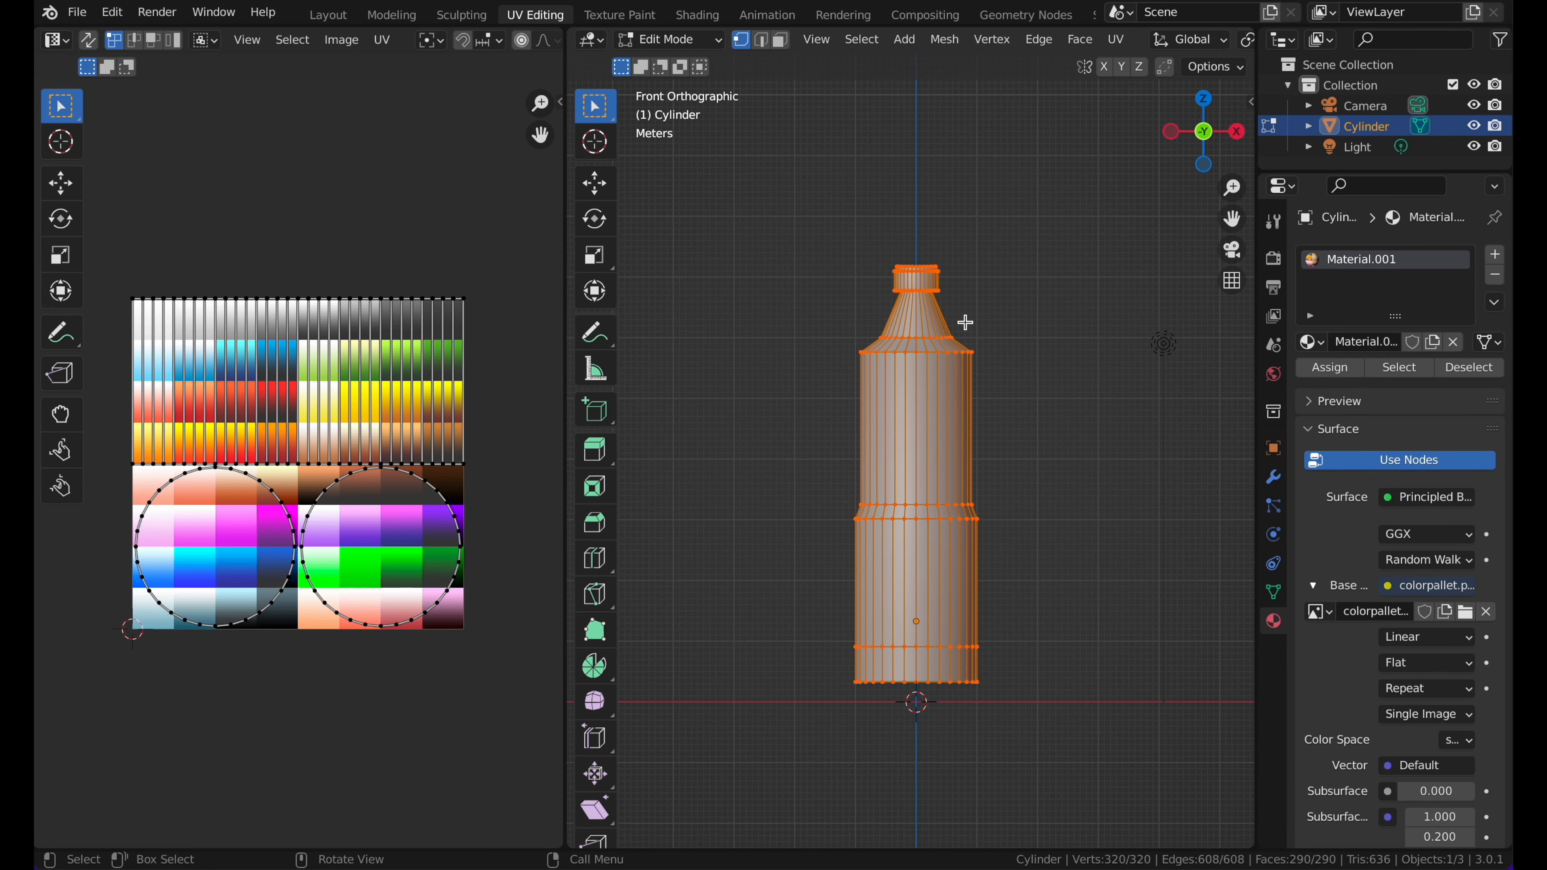
pyautogui.press('u')
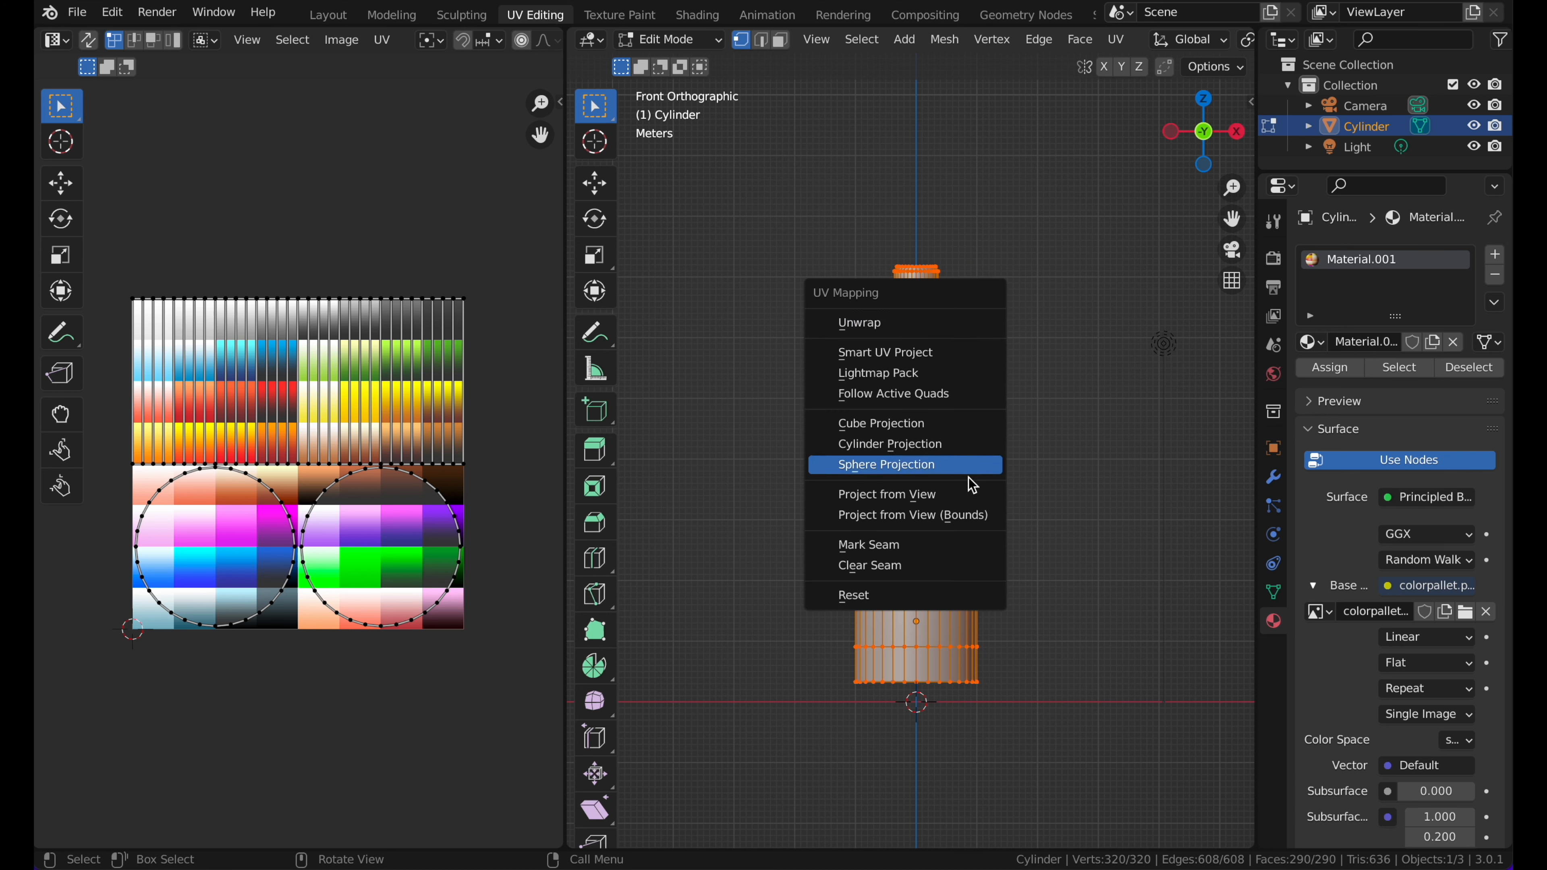
pyautogui.click(967, 494)
pyautogui.press('a')
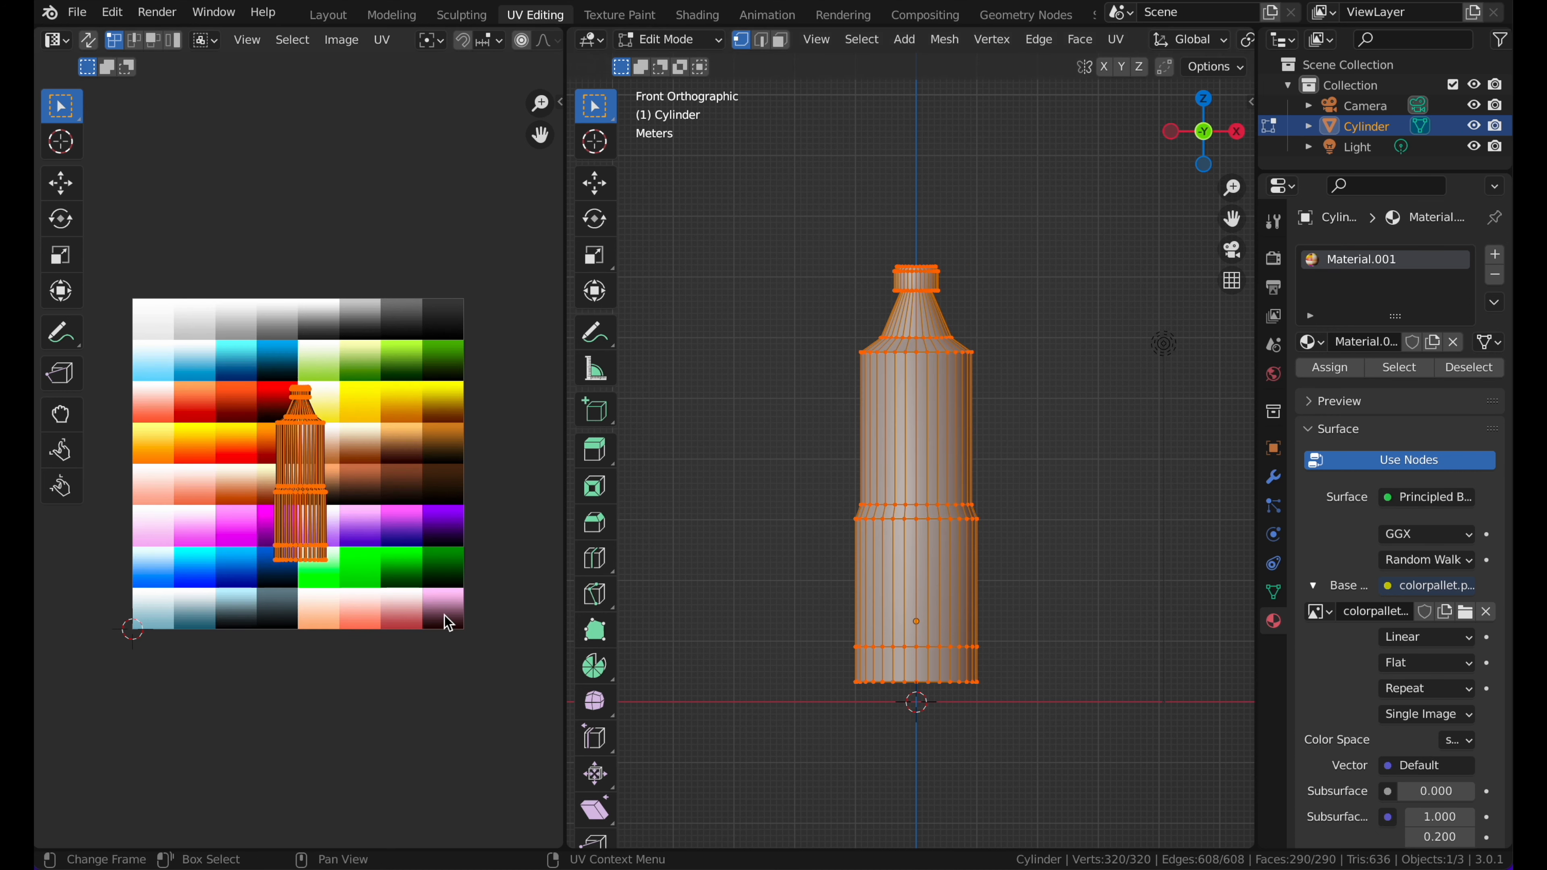
# Scale the bottle's UV island down to a narrow strip and move it over the palette's light green swatch
pyautogui.scroll(2, 410, 473)
pyautogui.press('s')
pyautogui.click(356, 436)
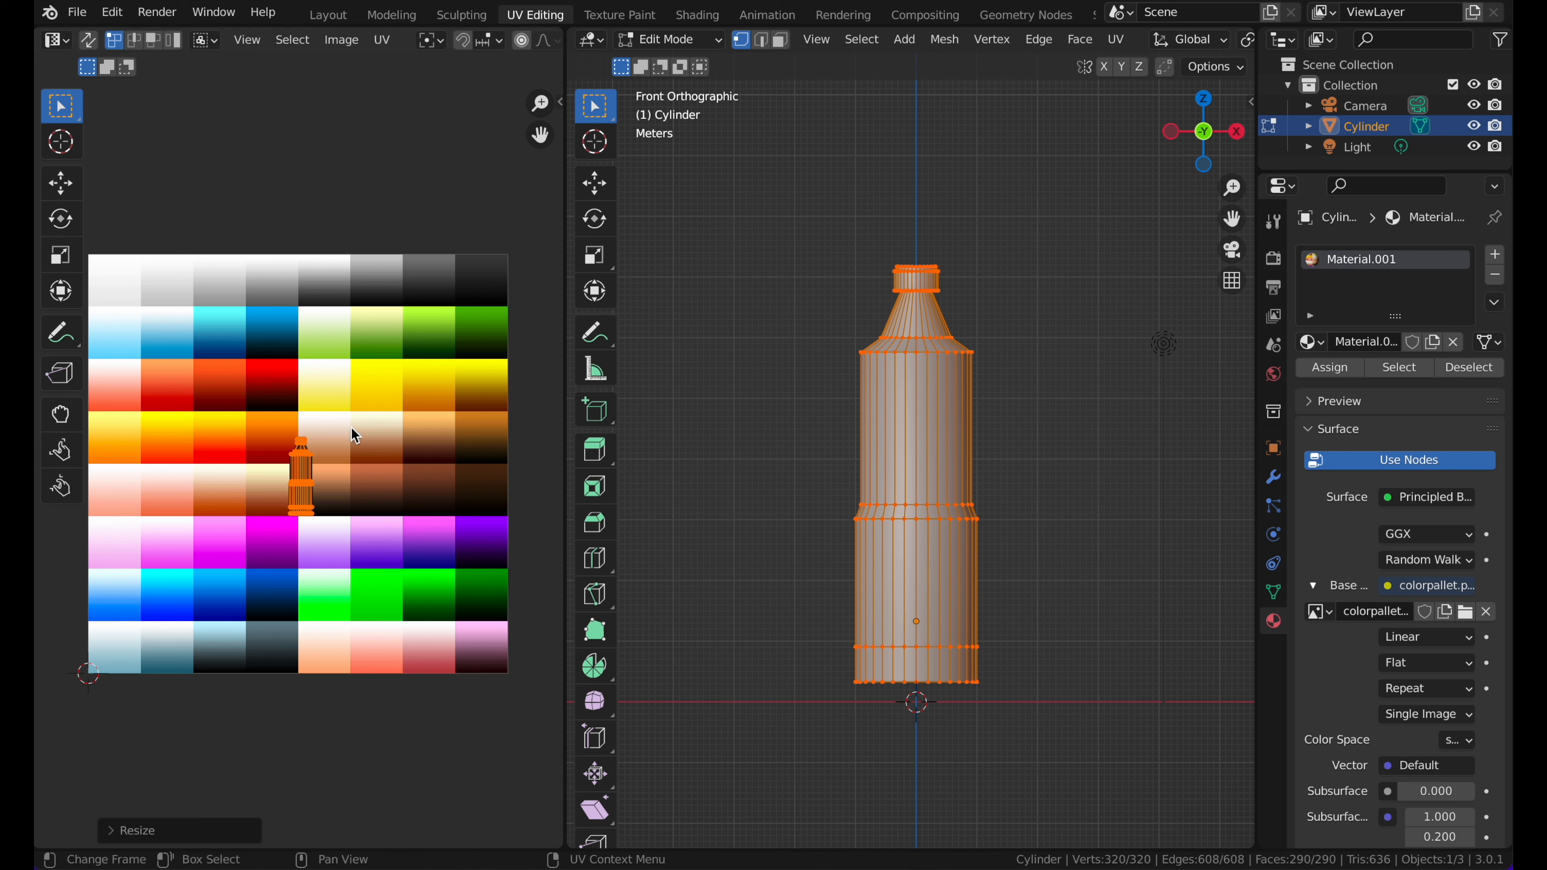
pyautogui.press('g')
pyautogui.click(281, 453)
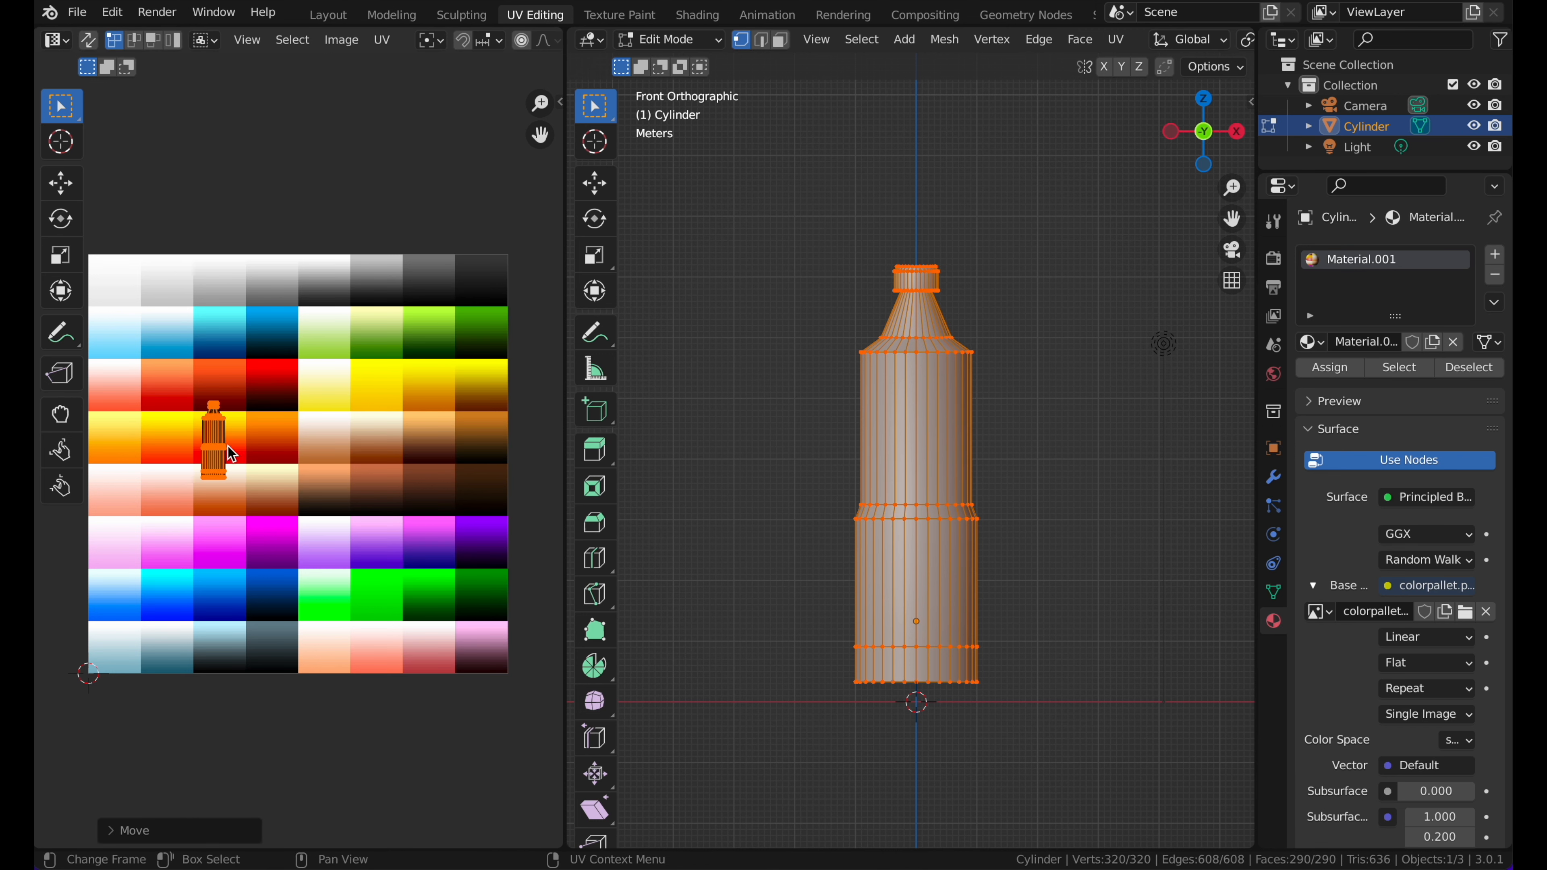
pyautogui.press('g')
pyautogui.click(244, 338)
pyautogui.press('g')
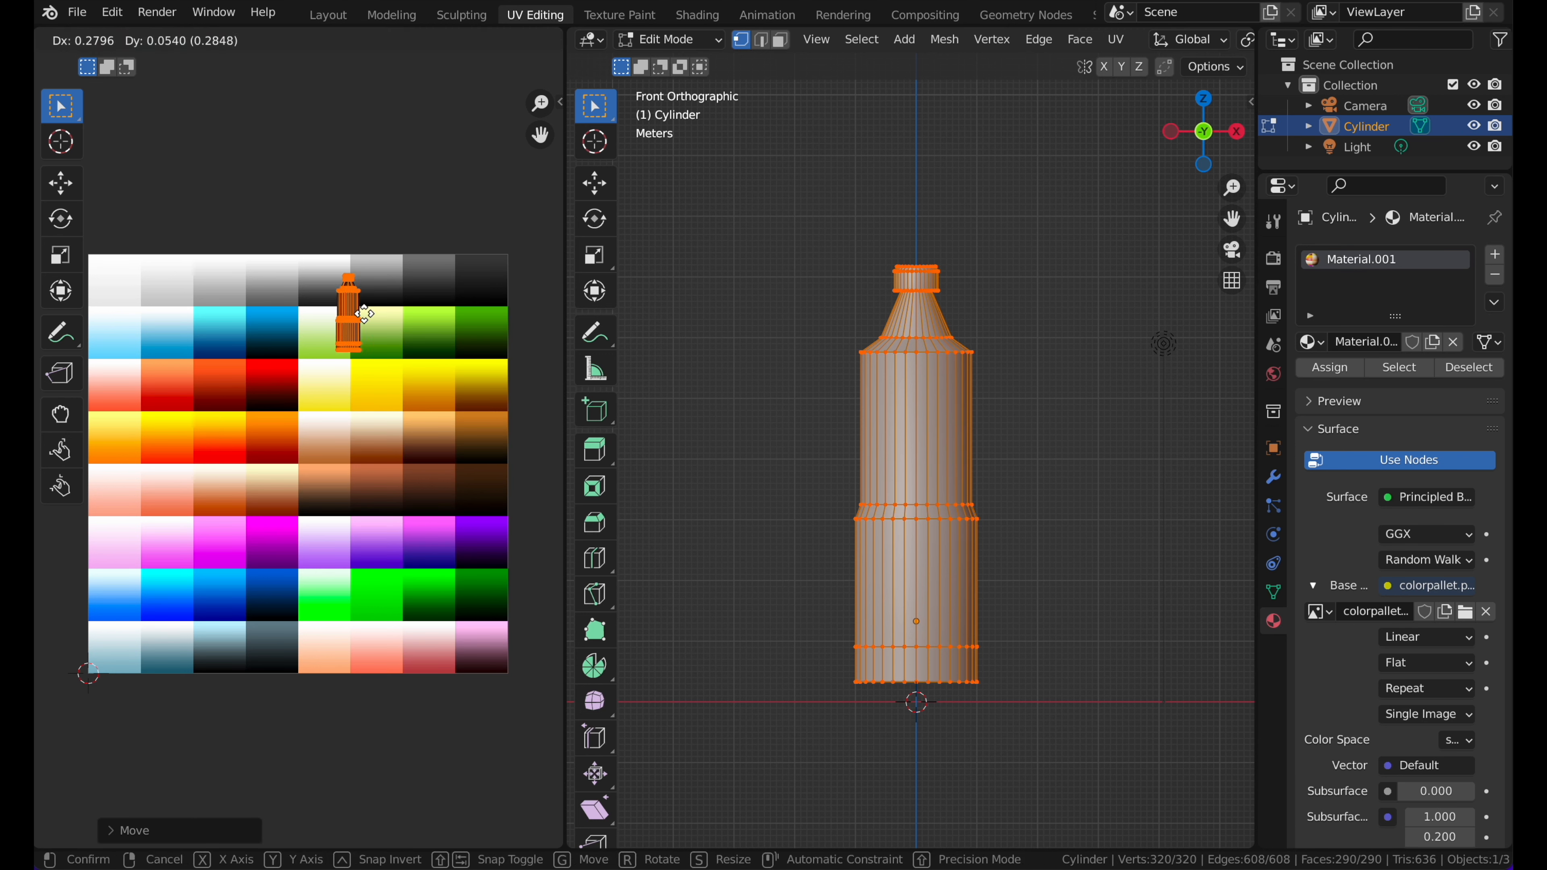
pyautogui.click(365, 314)
# Return the bottle to Object Mode and set the viewport shading to Material Preview
pyautogui.press('Tab')
pyautogui.moveTo(888, 266); pyautogui.dragTo(921, 207, button='middle')
pyautogui.press('Tab')
pyautogui.press('Tab')
pyautogui.click(921, 207)
pyautogui.press('z')
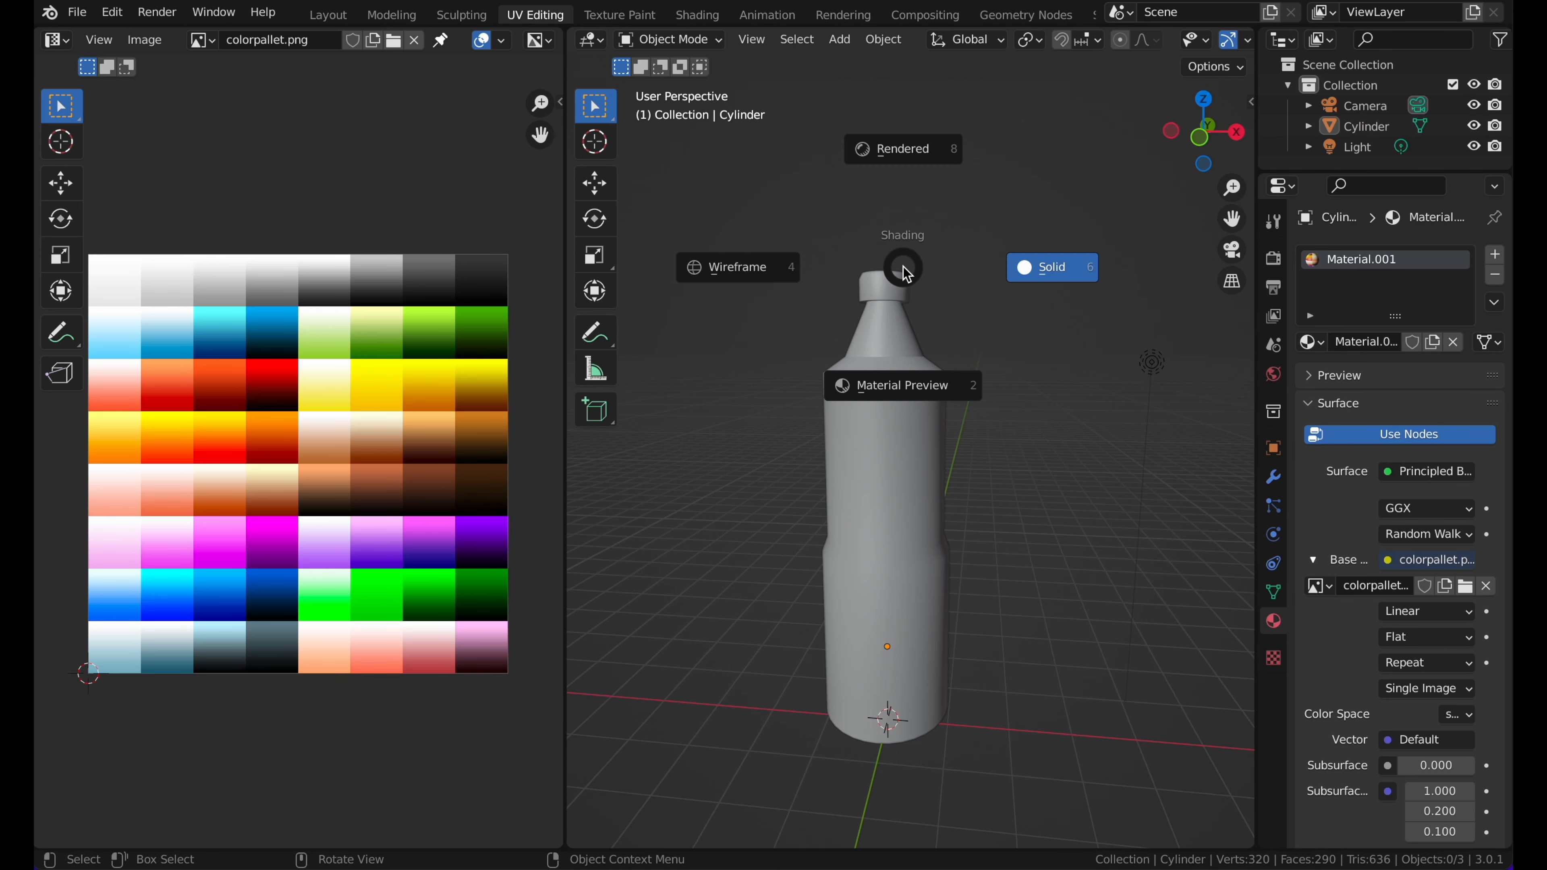
pyautogui.press('z')
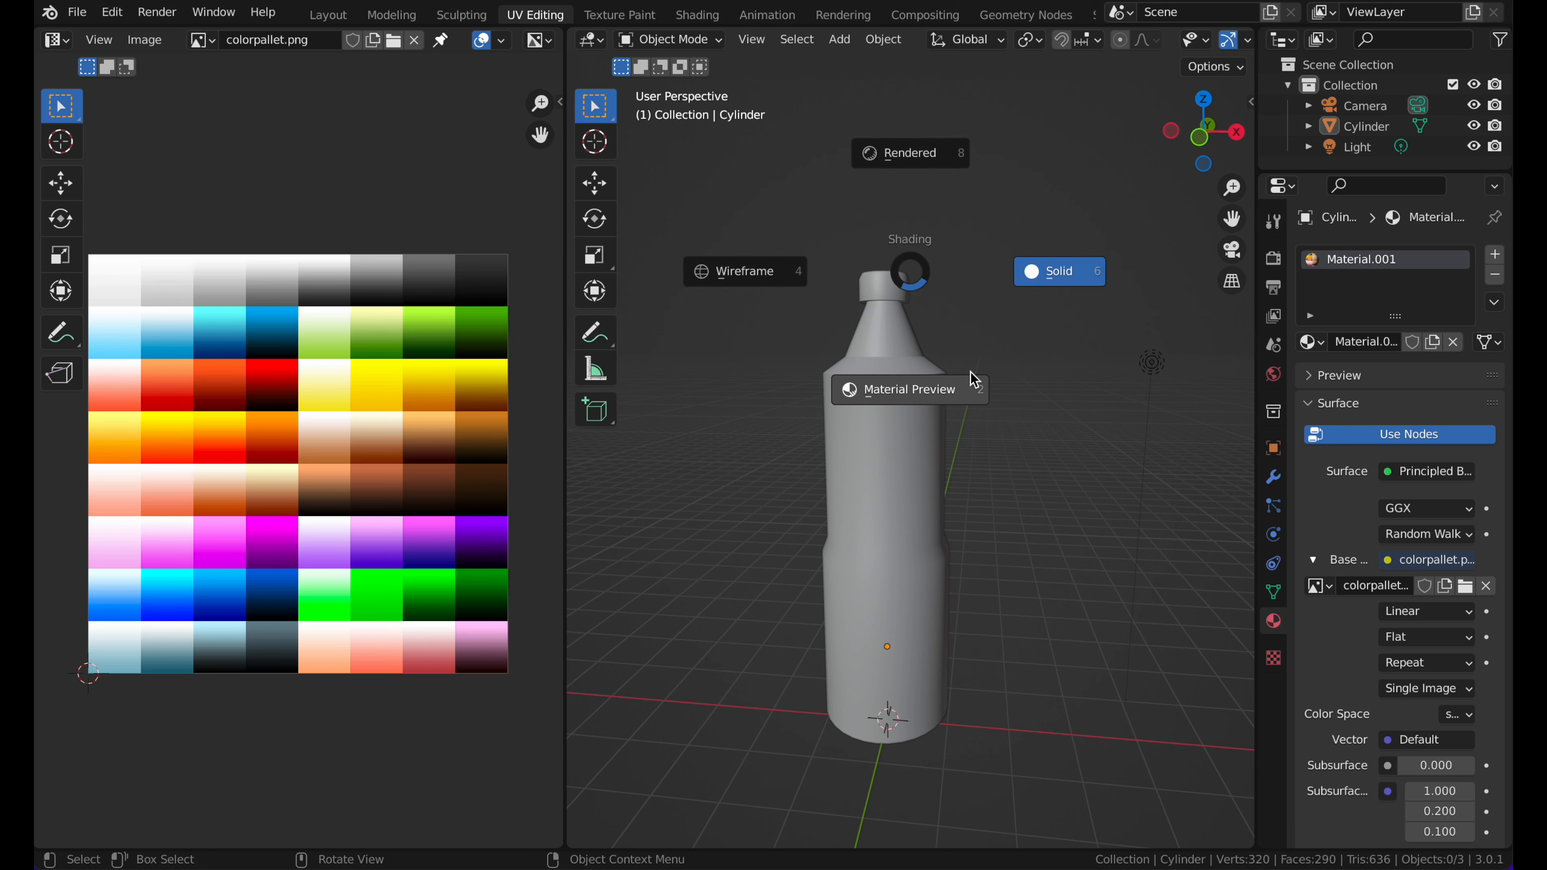
pyautogui.click(933, 371)
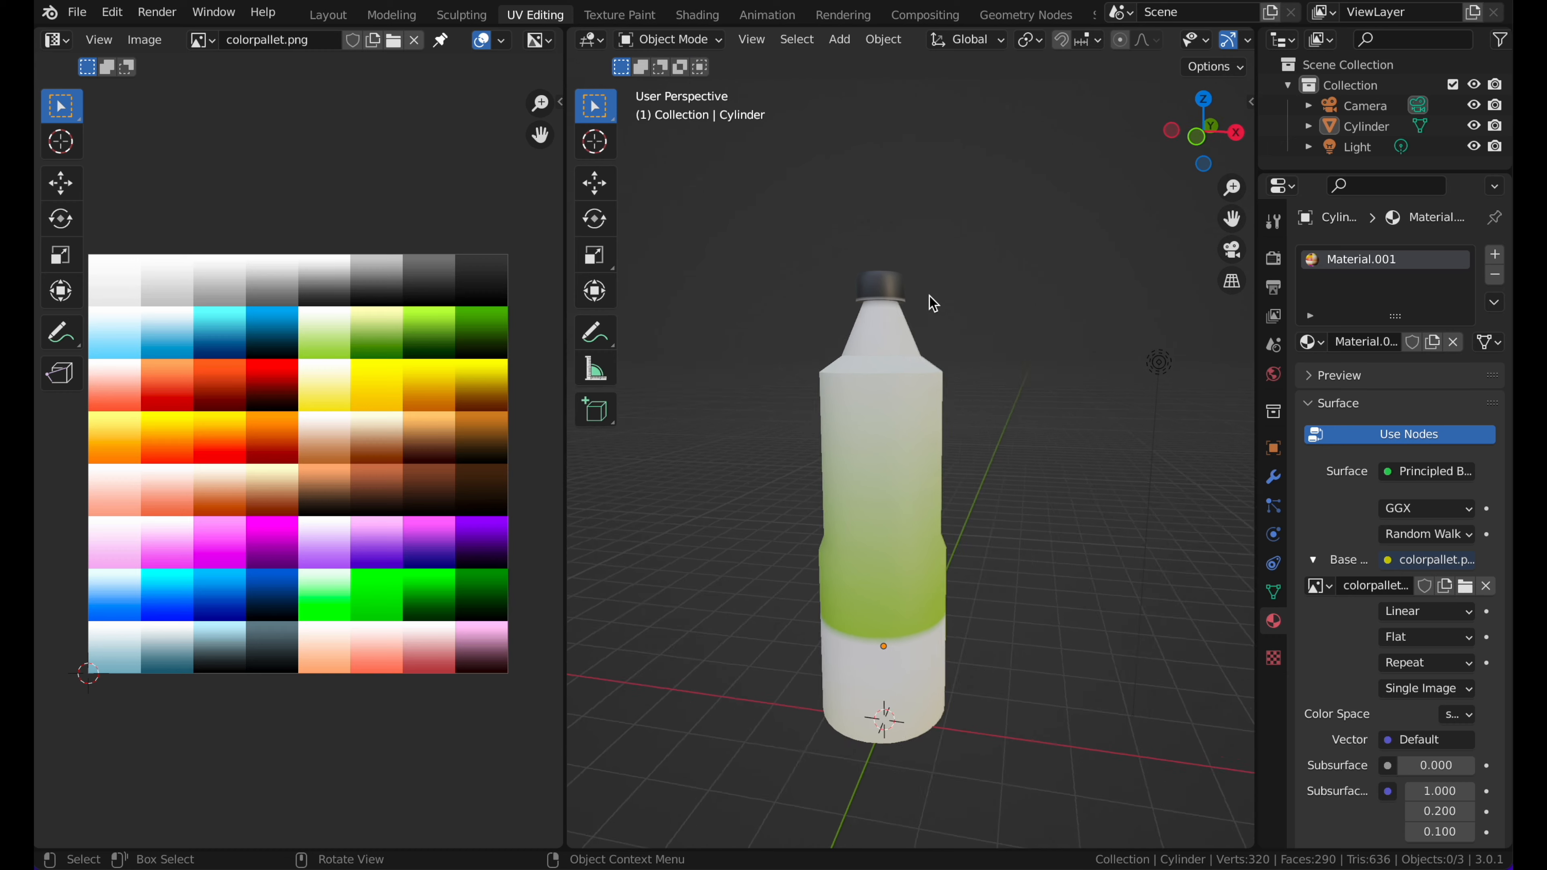
# Move the bottle's UV island onto the palette's bright blue gradient swatch, shrink it to fit inside, and return to Object Mode
pyautogui.moveTo(920, 370); pyautogui.dragTo(866, 388, button='middle')
pyautogui.click(866, 388)
pyautogui.press('Tab')
pyautogui.scroll(1, 328, 347)
pyautogui.scroll(-1, 337, 356)
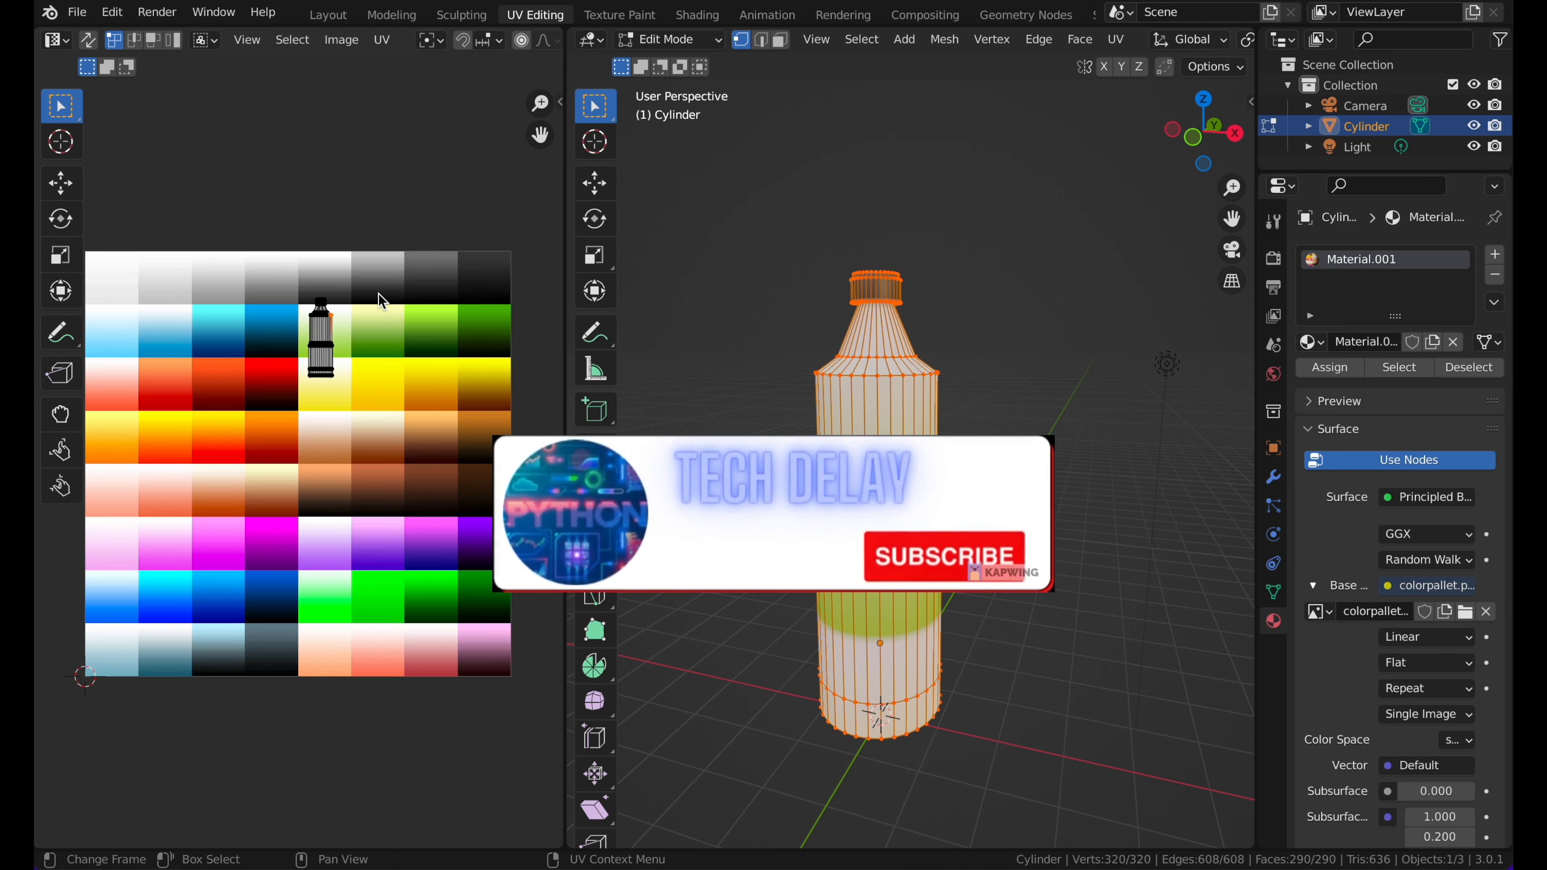
pyautogui.press('a')
pyautogui.press('g')
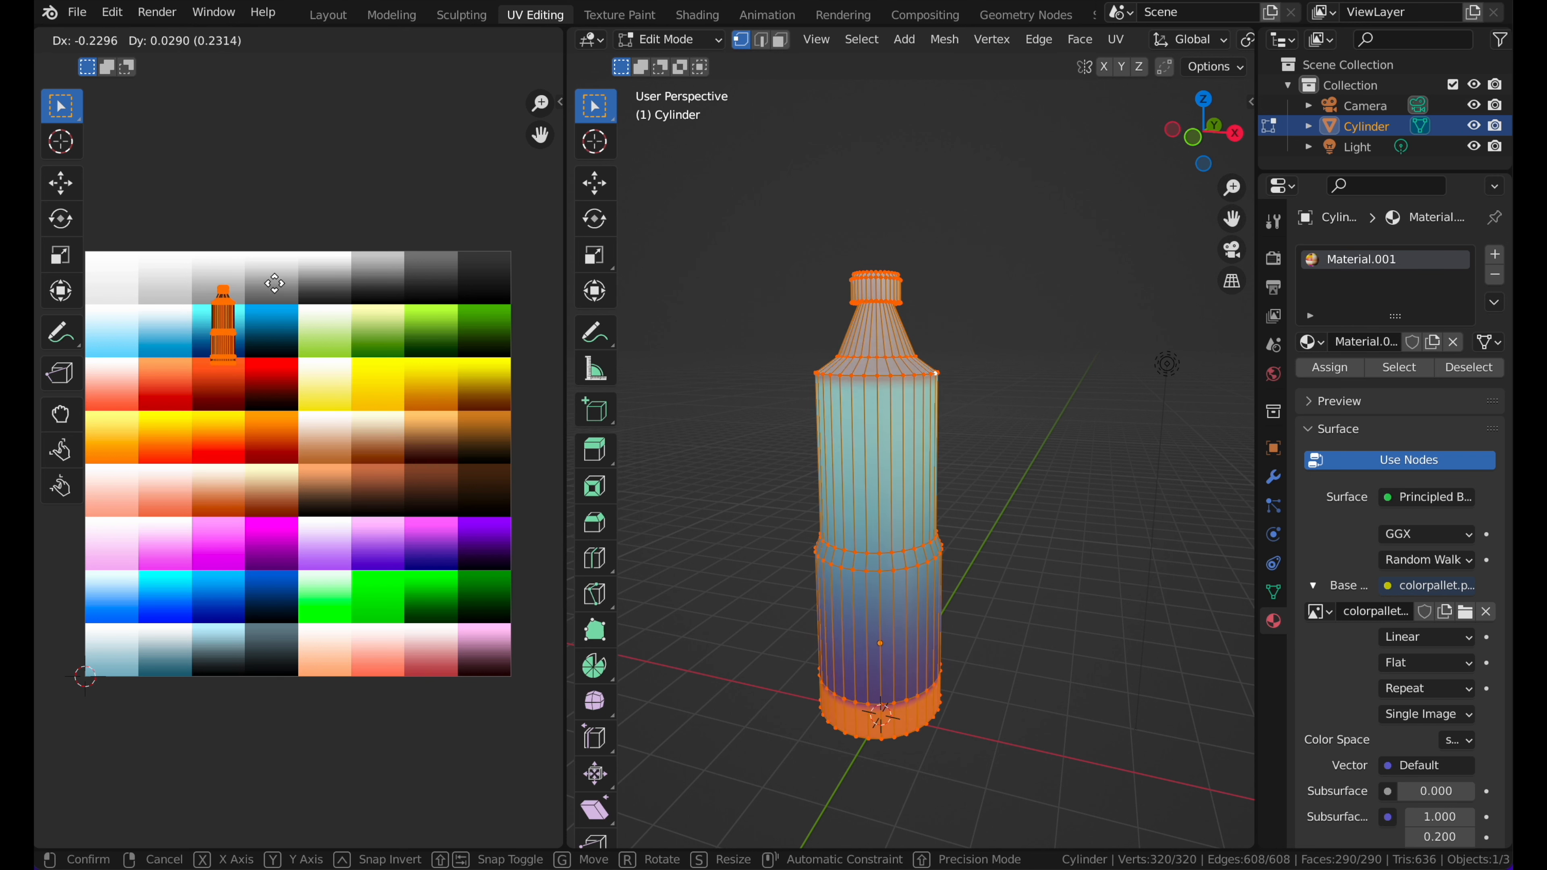
pyautogui.click(278, 536)
pyautogui.press('s')
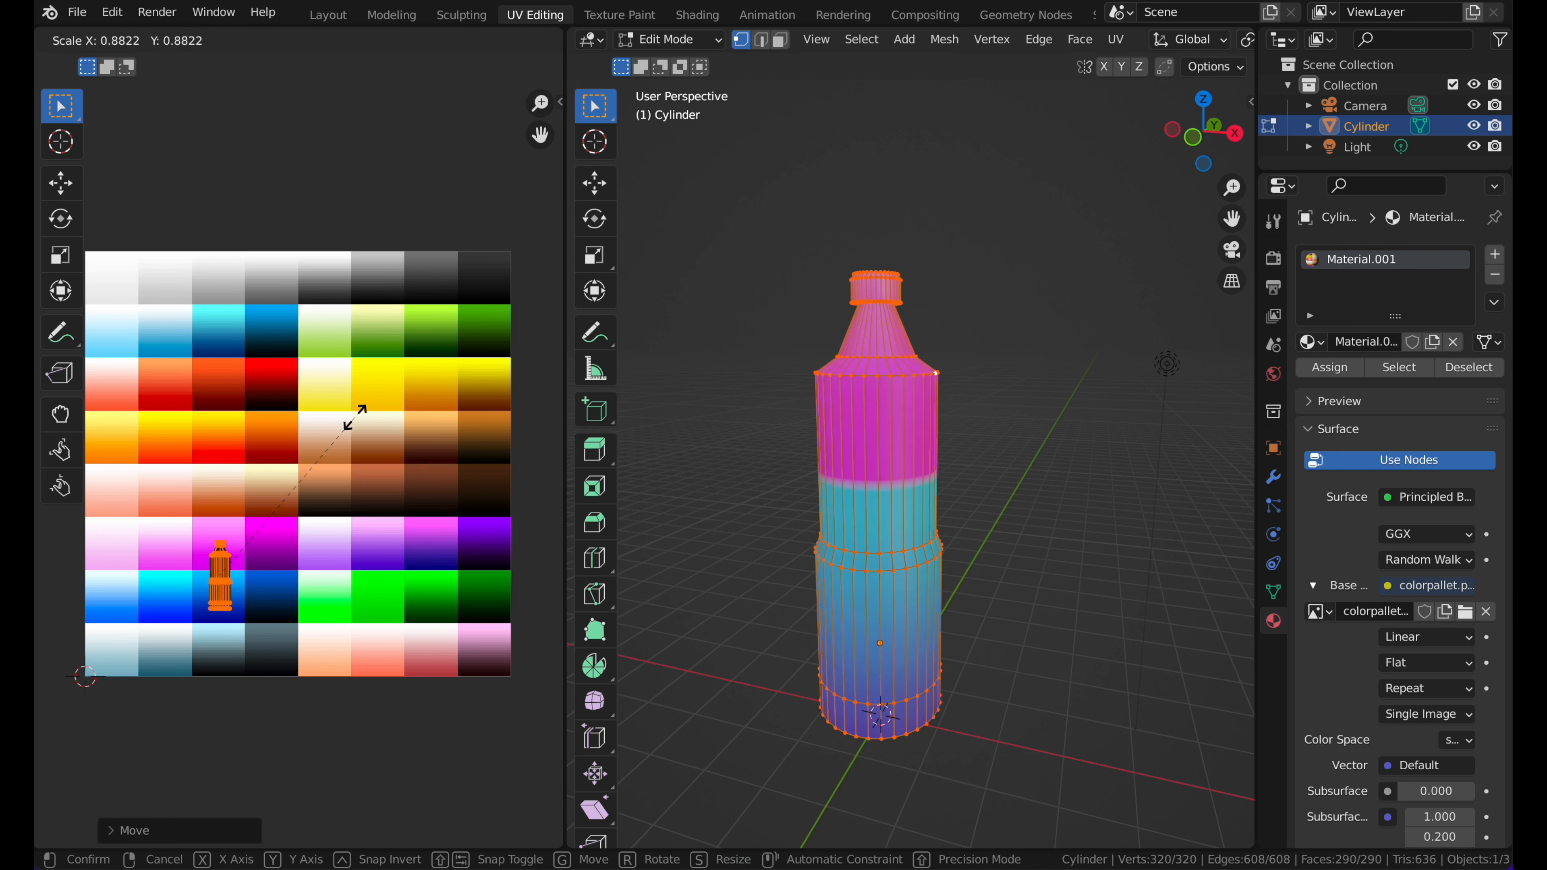
pyautogui.click(319, 468)
pyautogui.press('g')
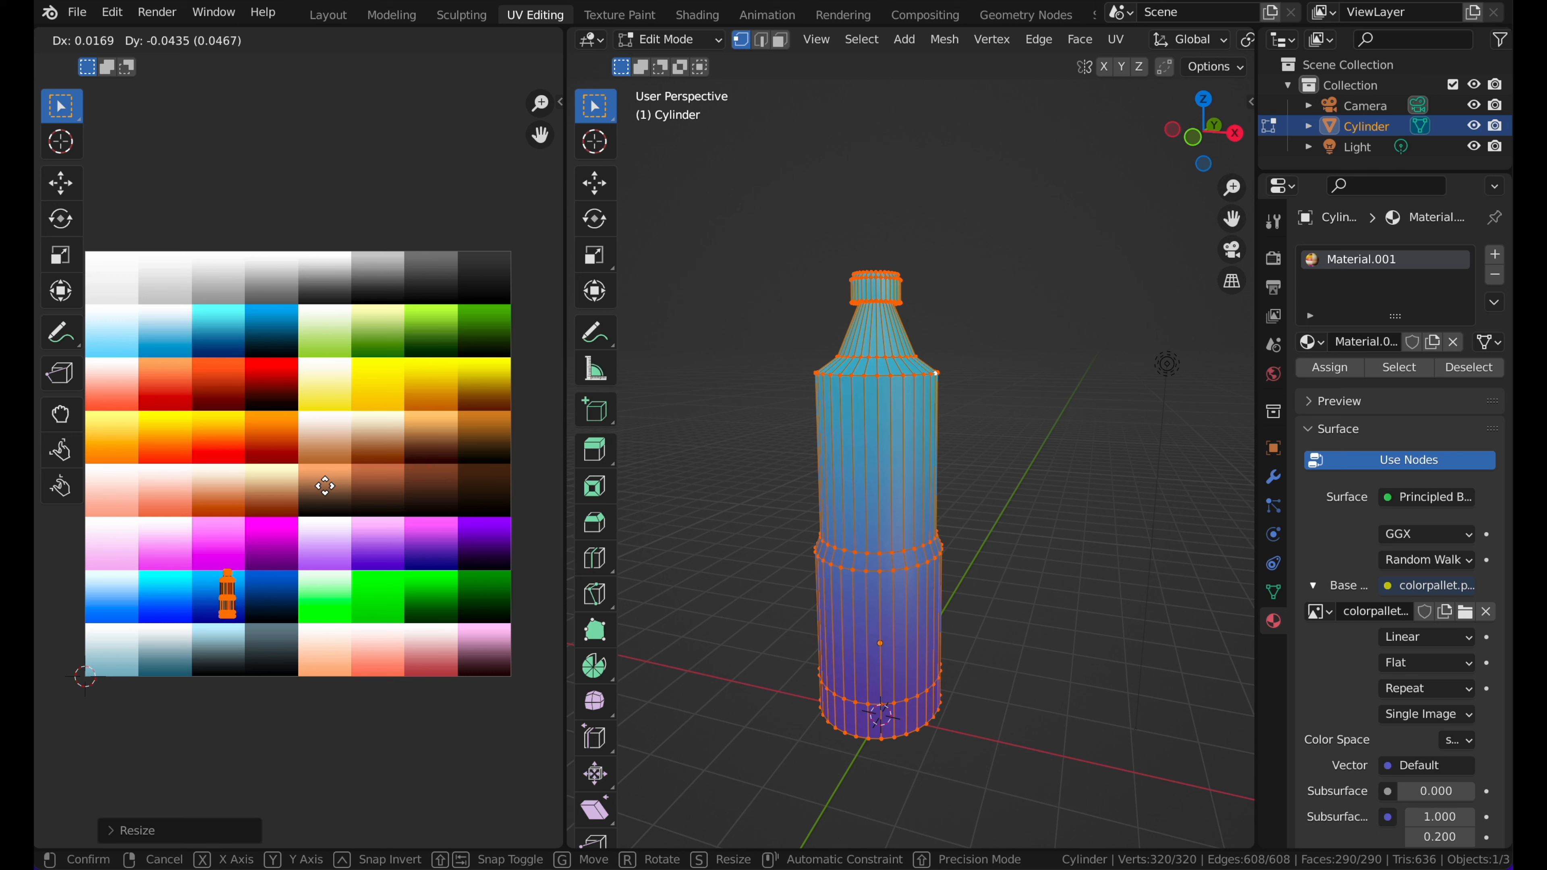
pyautogui.click(327, 486)
pyautogui.press('Tab')
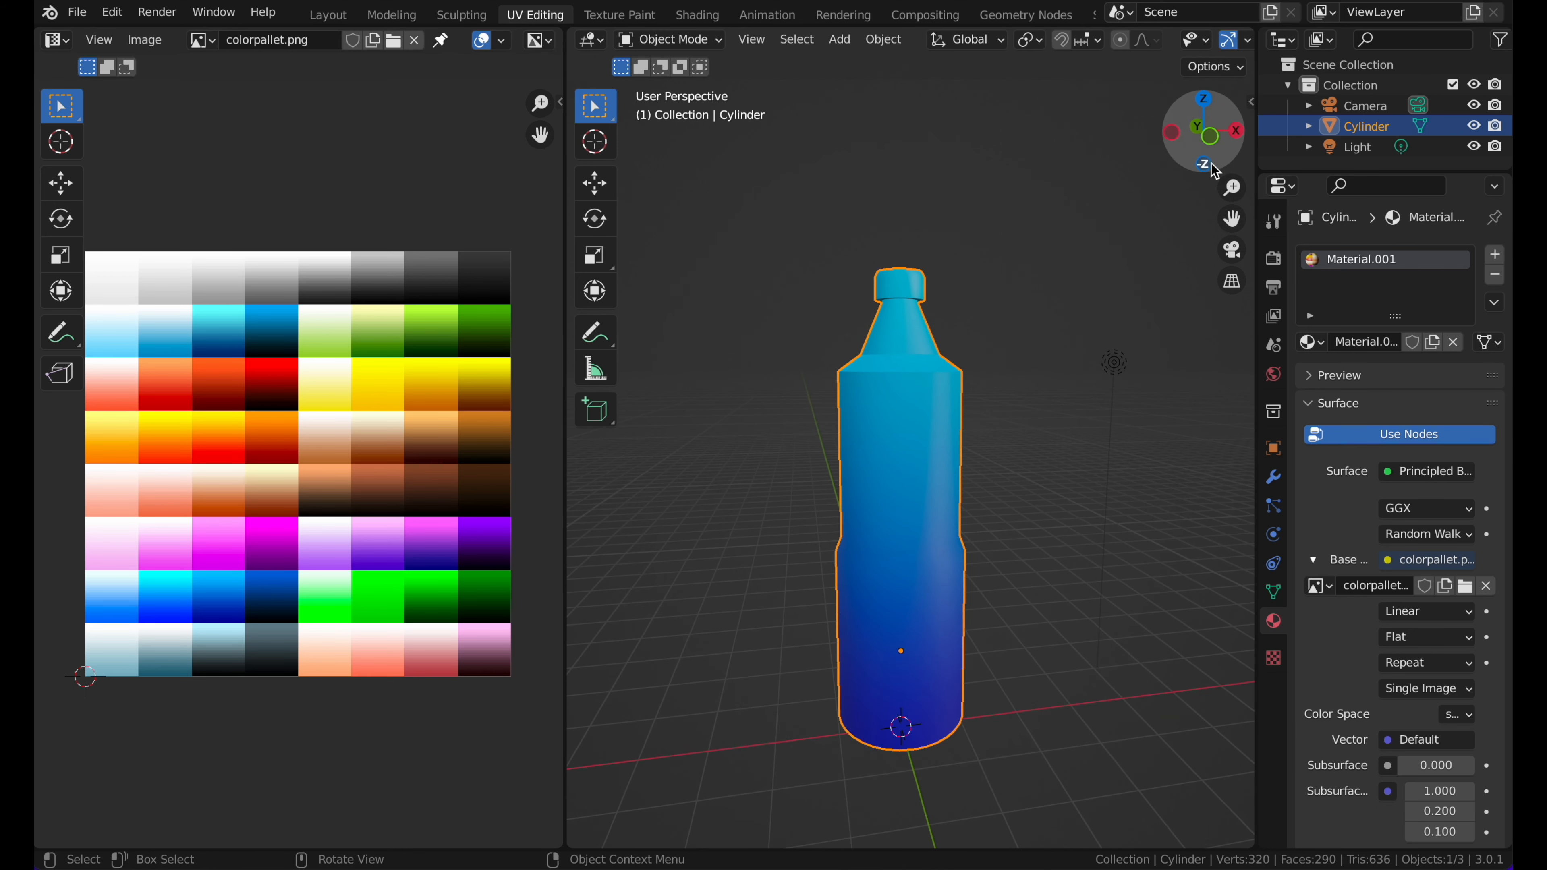
# Select only the cap's faces in Edit Mode from the front view, using face select and wireframe shading
pyautogui.click(1207, 134)
pyautogui.press('Tab')
pyautogui.scroll(-1, 968, 230)
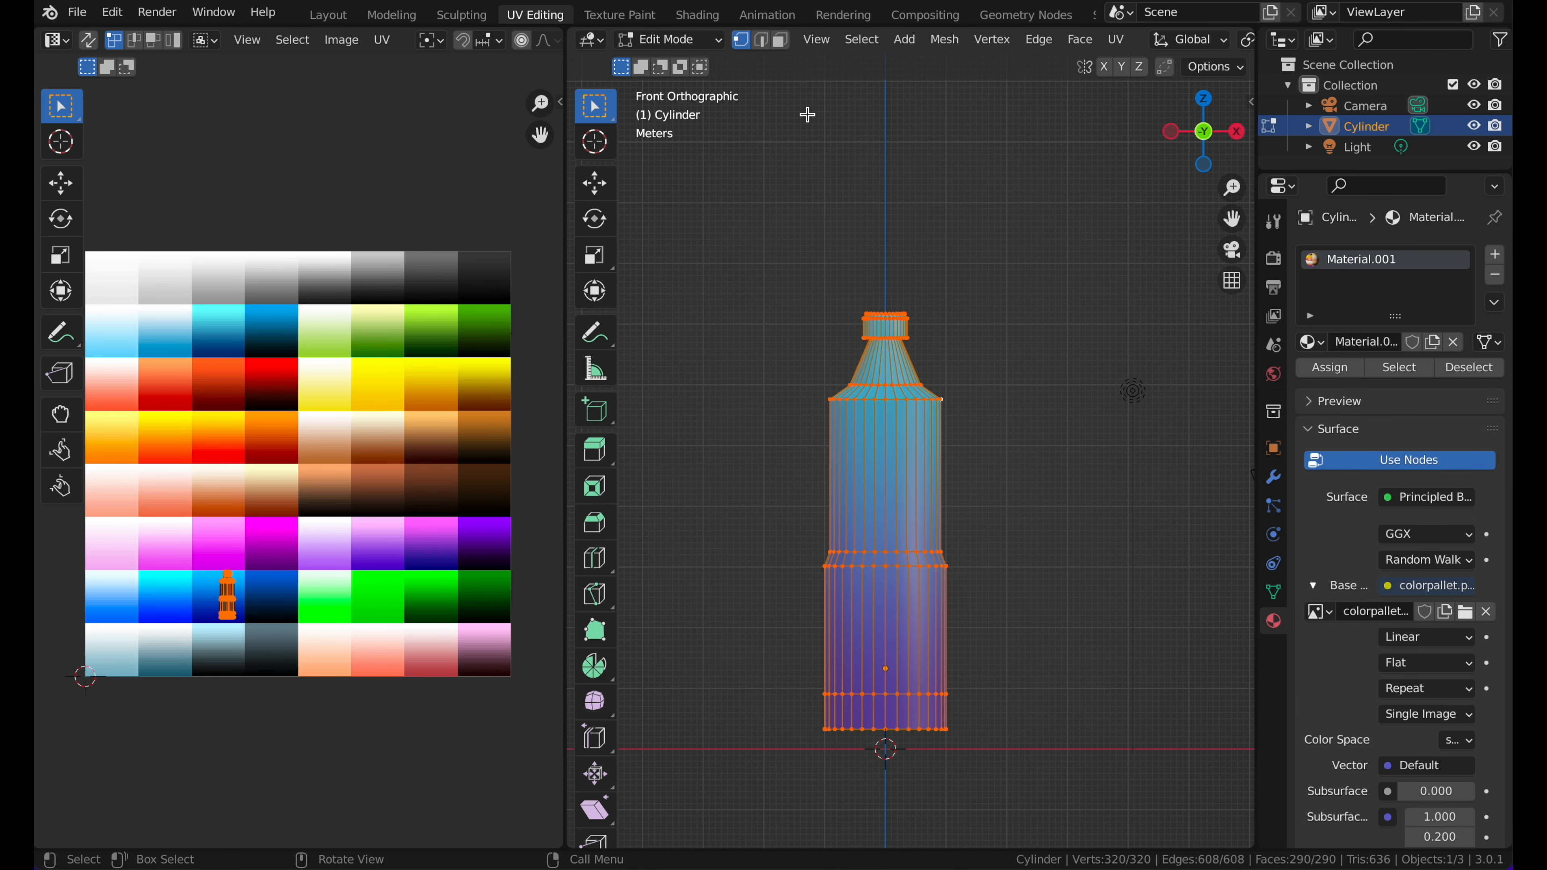
pyautogui.click(779, 43)
pyautogui.press('z')
pyautogui.click(822, 223)
pyautogui.press('b')
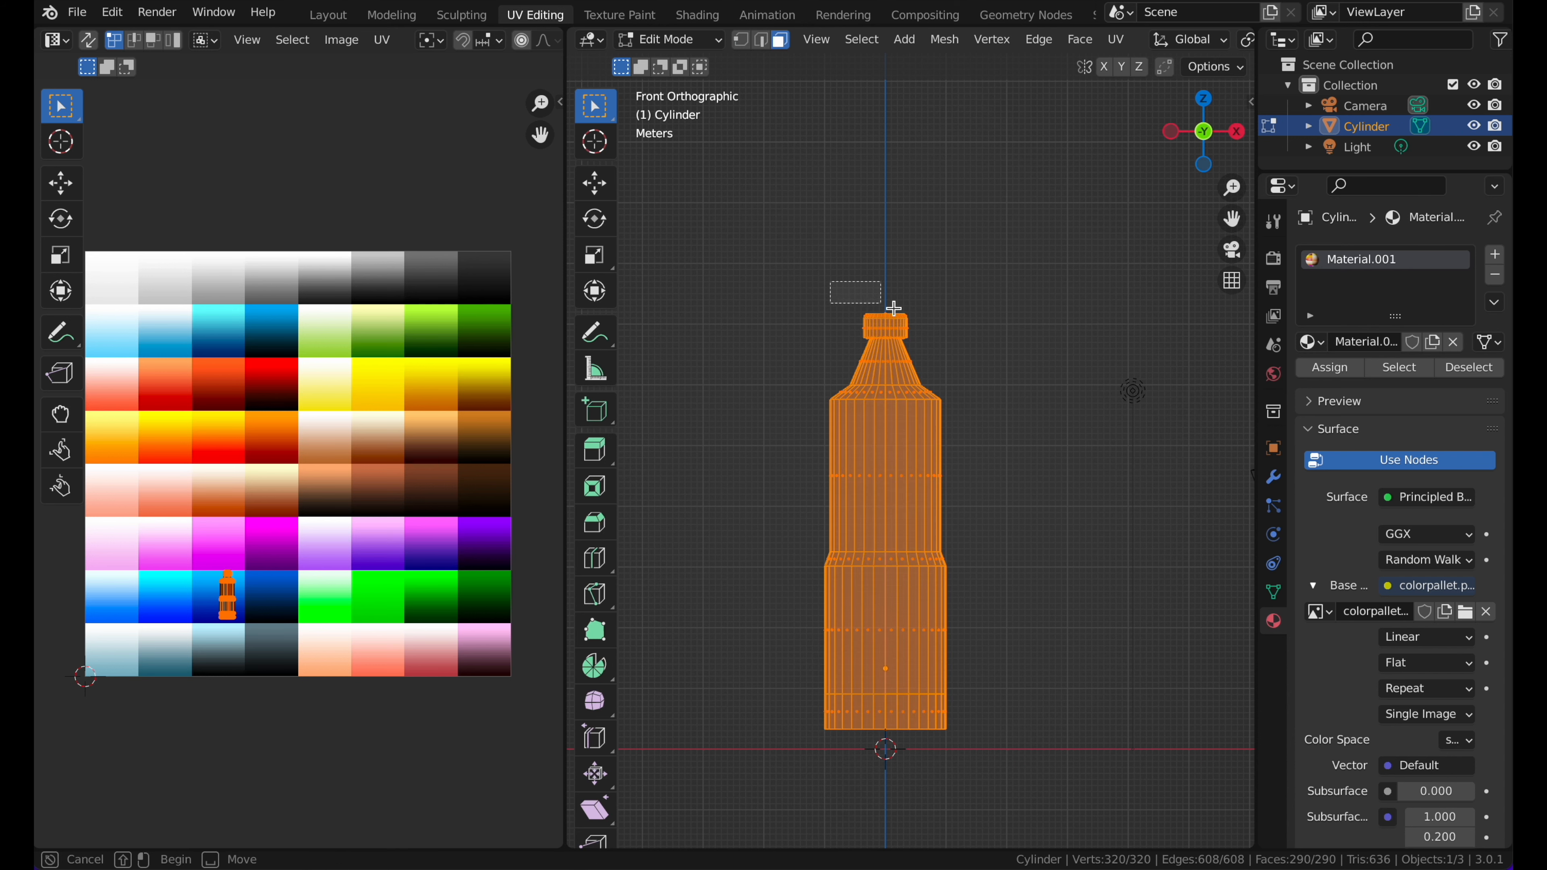
pyautogui.moveTo(930, 328); pyautogui.dragTo(933, 331)
pyautogui.scroll(2, 886, 290)
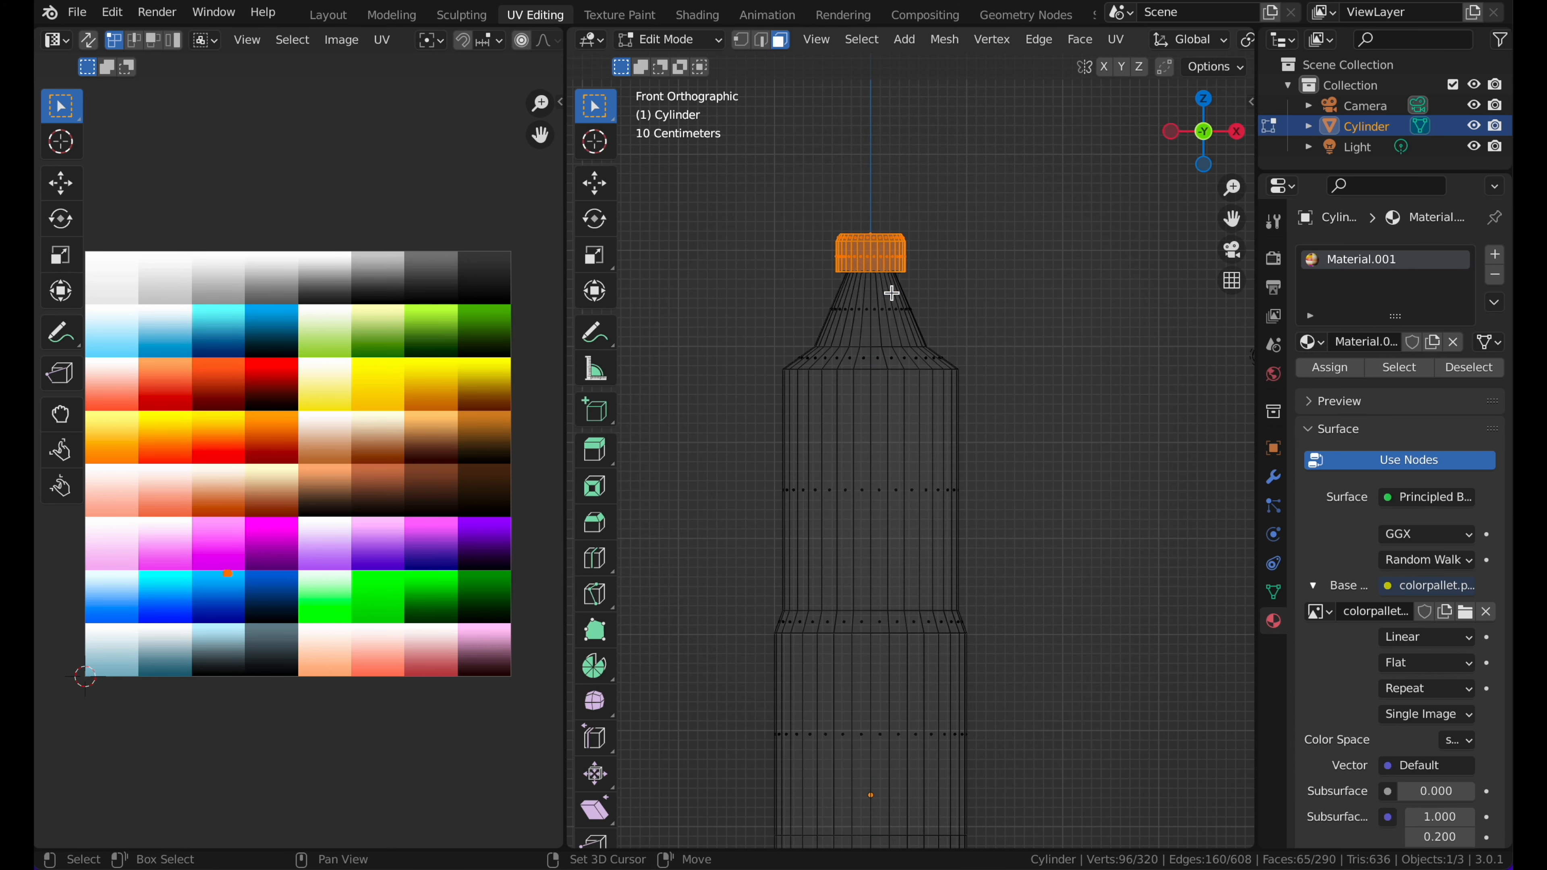
# Move the cap's UVs onto the palette's dark blue-to-black swatch in Material Preview and return to Object Mode
pyautogui.hotkey('shift', 'z')
pyautogui.press('Tab')
pyautogui.press('Tab')
pyautogui.moveTo(976, 298); pyautogui.dragTo(974, 294, button='middle')
pyautogui.scroll(-2, 974, 291)
pyautogui.scroll(1, 297, 592)
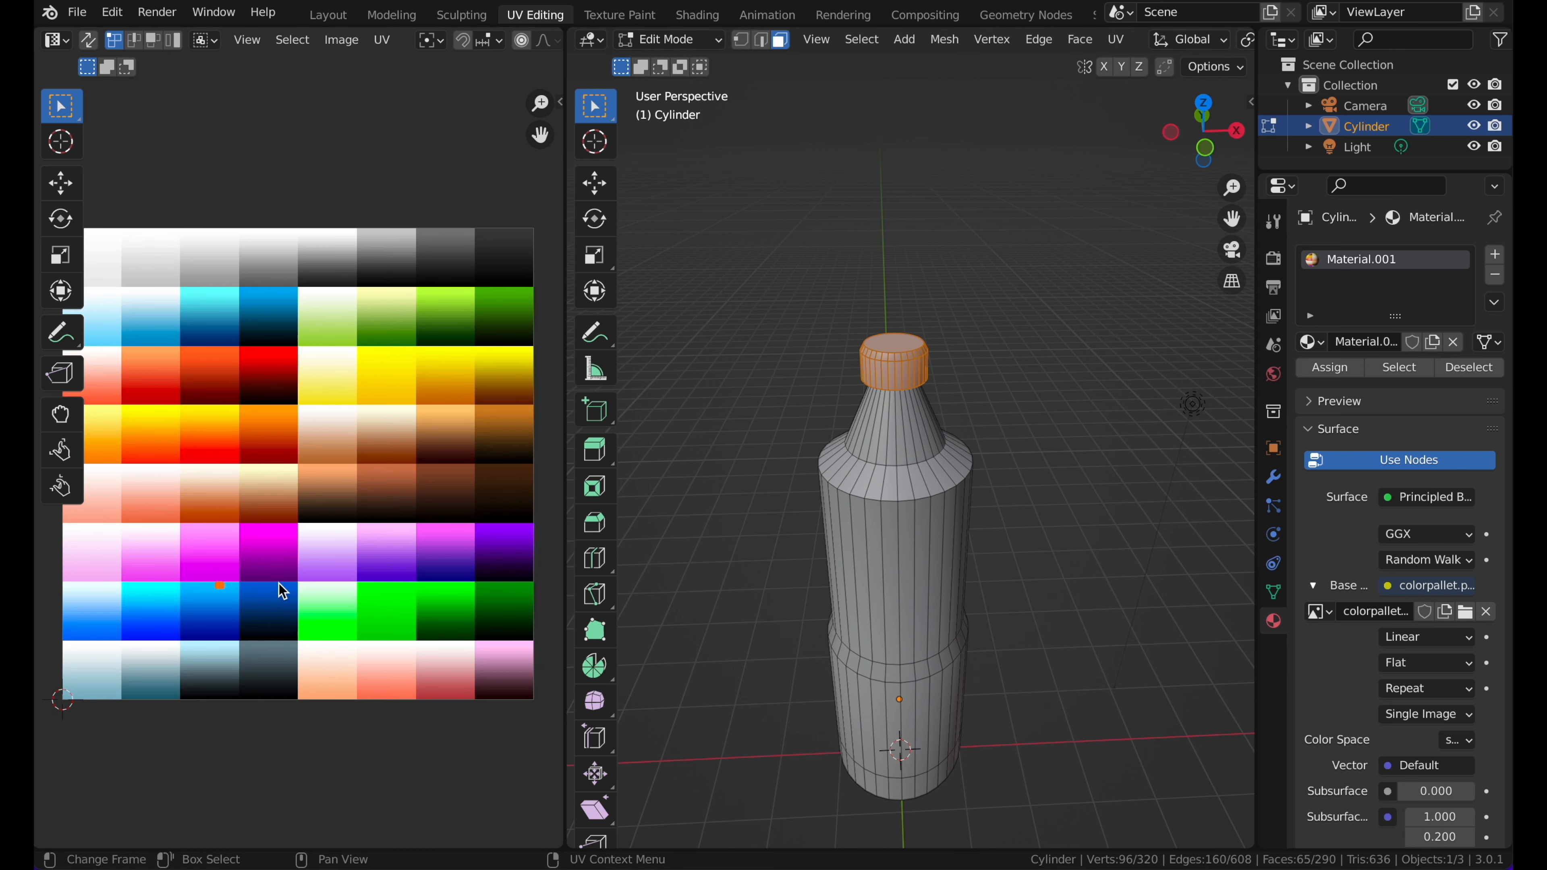
pyautogui.press('g')
pyautogui.click(321, 624)
pyautogui.press('z')
pyautogui.click(889, 454)
pyautogui.press('g')
pyautogui.click(327, 601)
pyautogui.press('Tab')
pyautogui.moveTo(1174, 853)
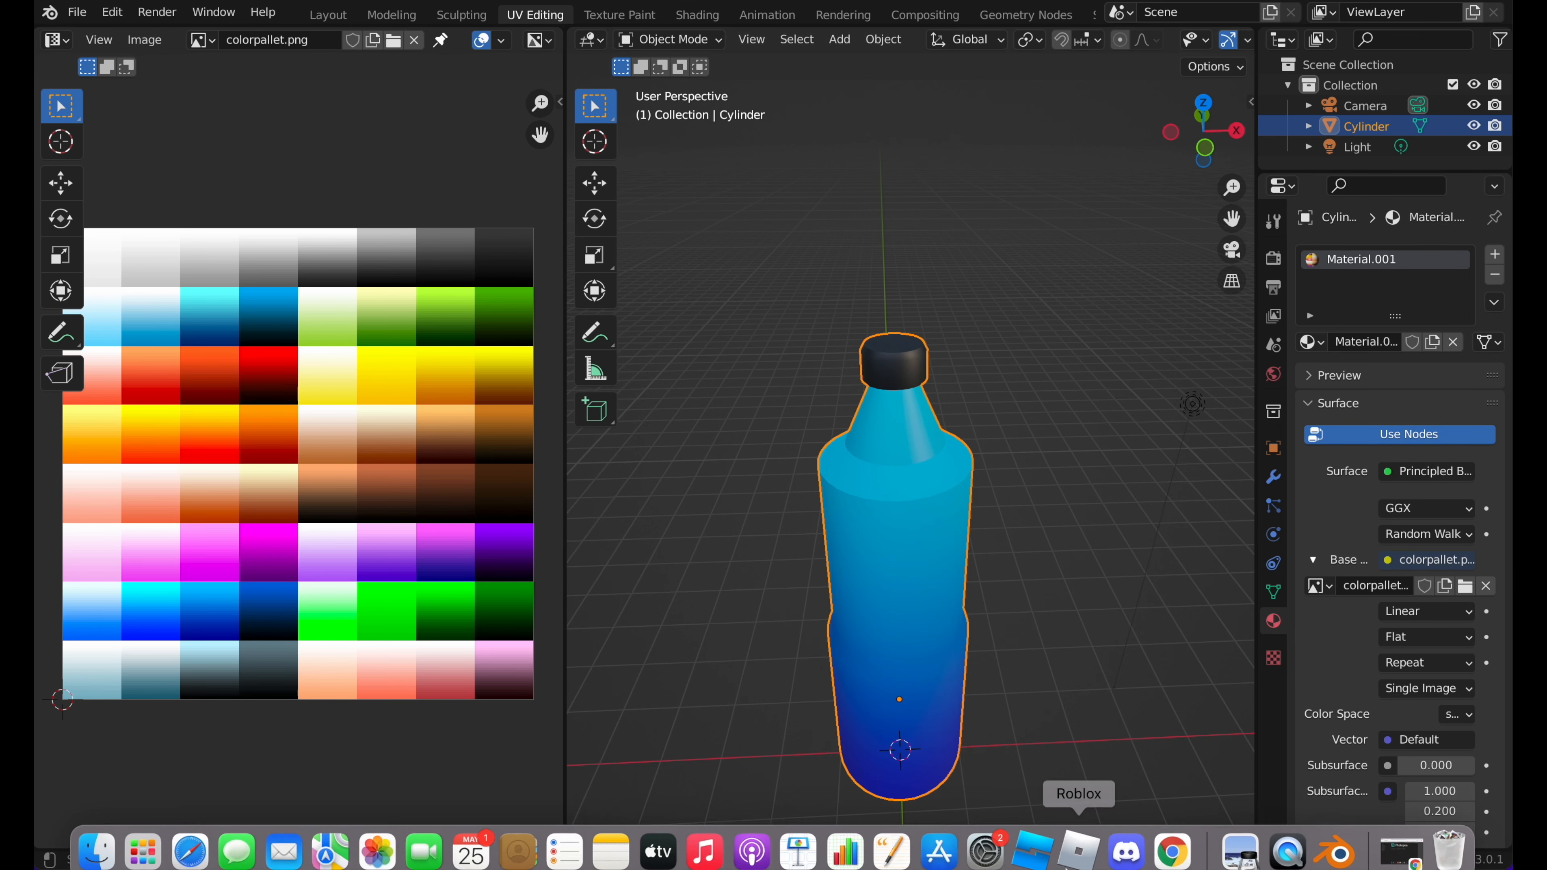
pyautogui.click(987, 353)
pyautogui.moveTo(987, 353); pyautogui.dragTo(990, 361, button='middle')
pyautogui.hscroll(-10, 990, 361)
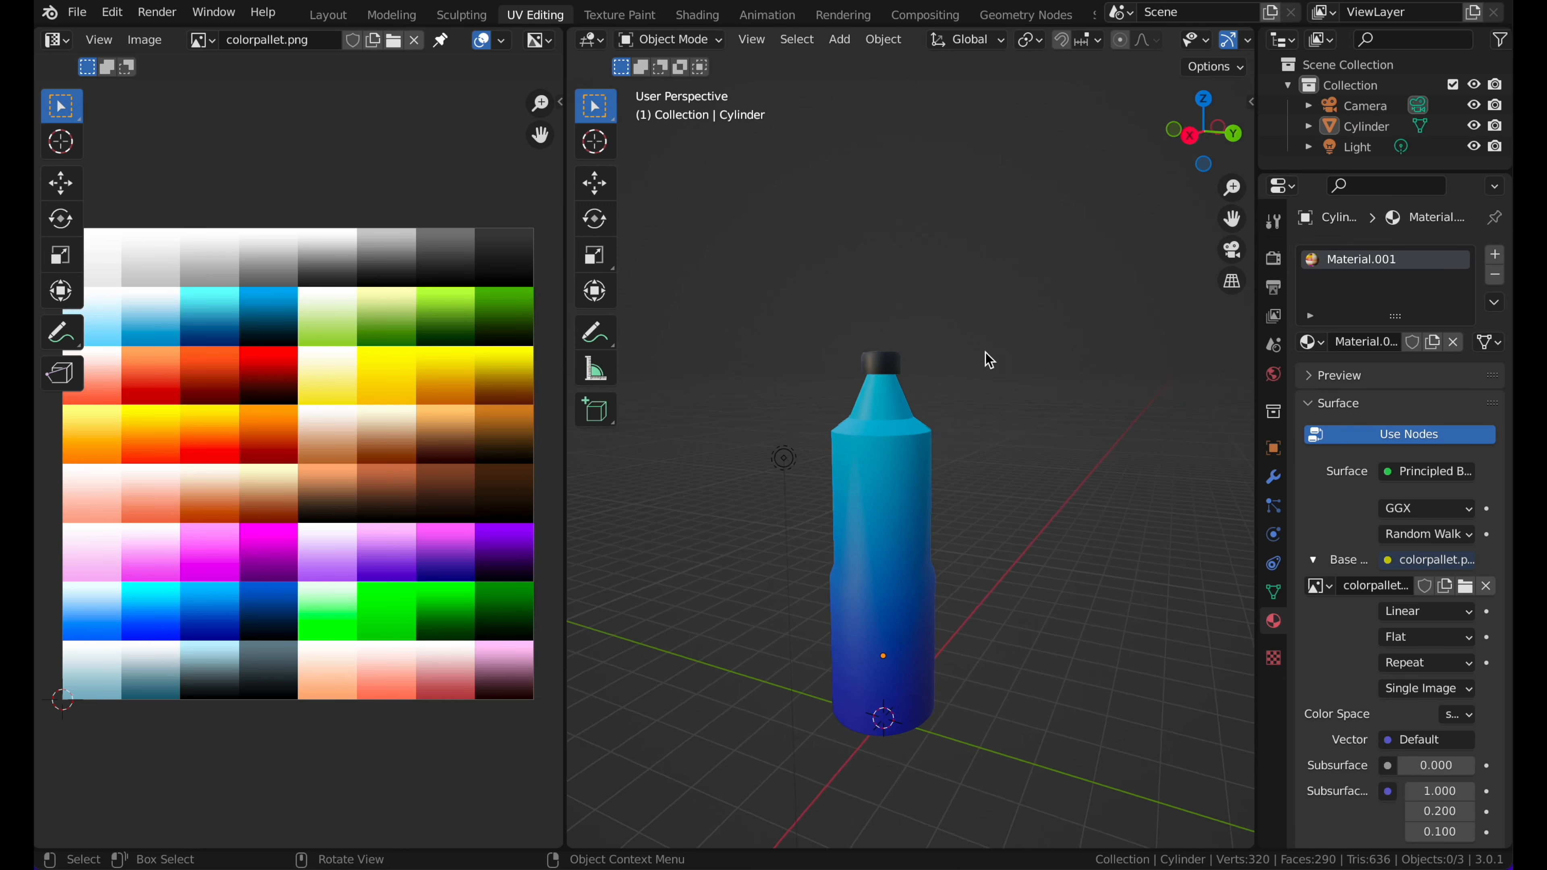
# Select the ring of faces under the cap, move its UVs onto the dark blue-to-black swatch, and return to Object Mode
pyautogui.click(889, 409)
pyautogui.scroll(-10, 887, 402)
pyautogui.scroll(10, 888, 403)
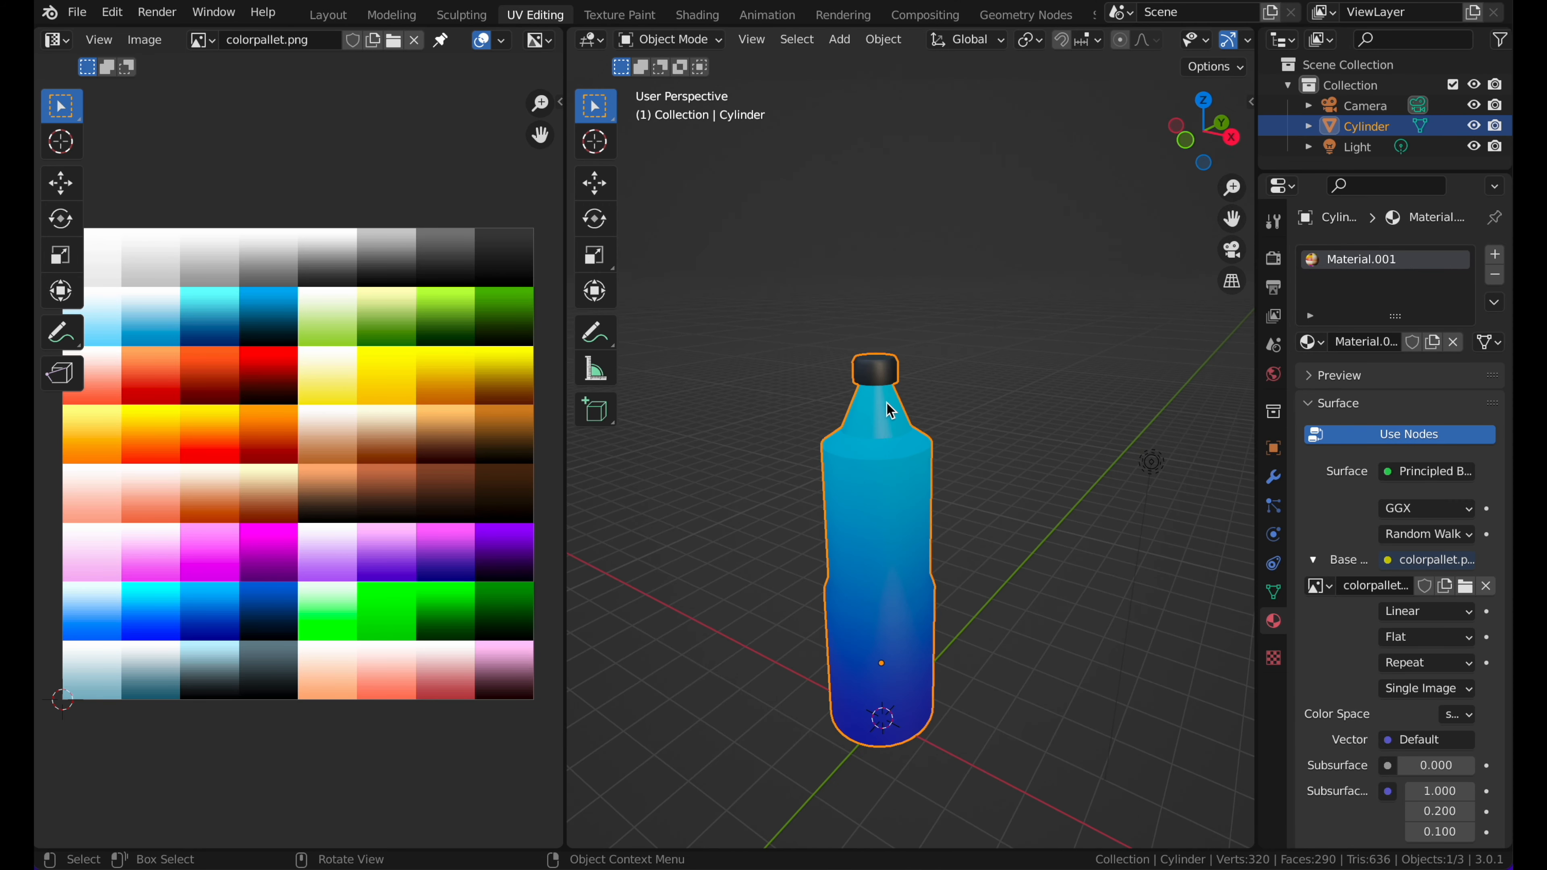
pyautogui.scroll(5, 878, 311)
pyautogui.scroll(10, 882, 318)
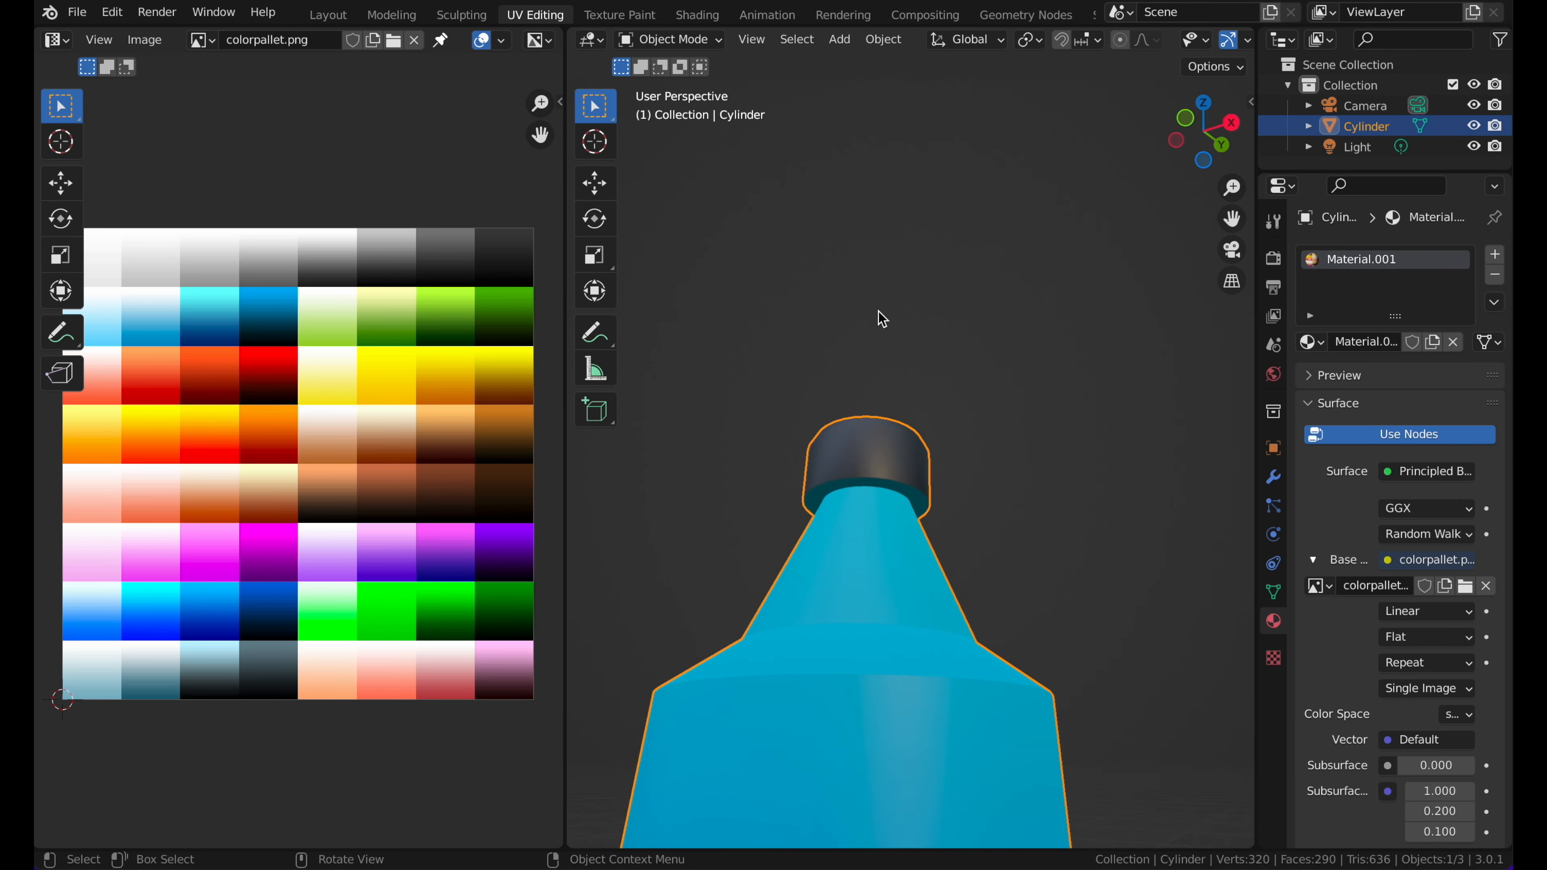
pyautogui.press('Tab')
pyautogui.keyDown('alt'); pyautogui.click(866, 466); pyautogui.keyUp('alt')
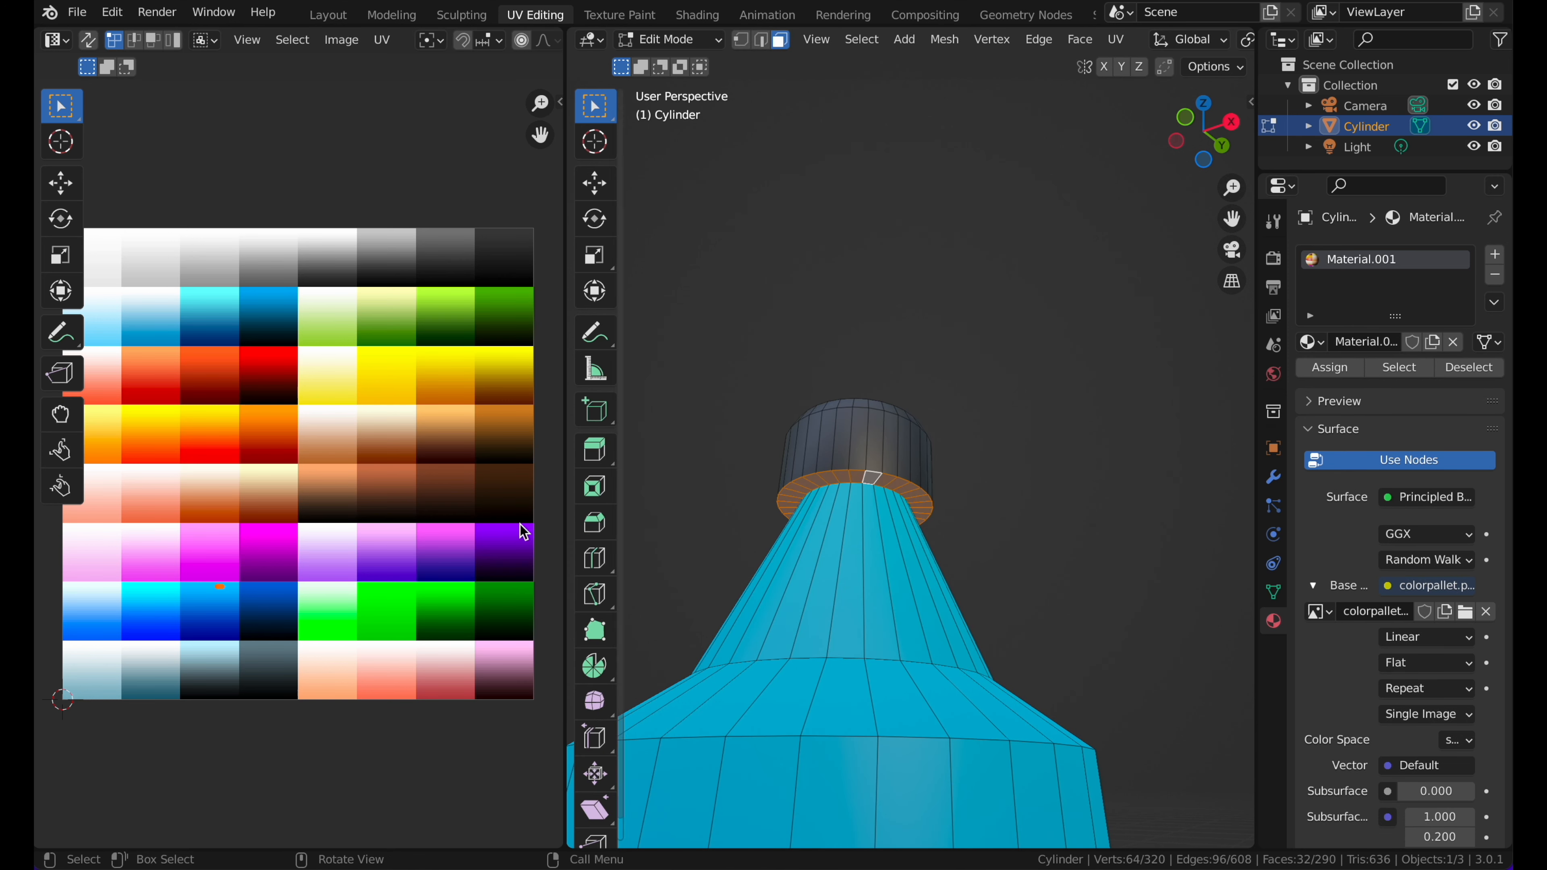
pyautogui.press('g')
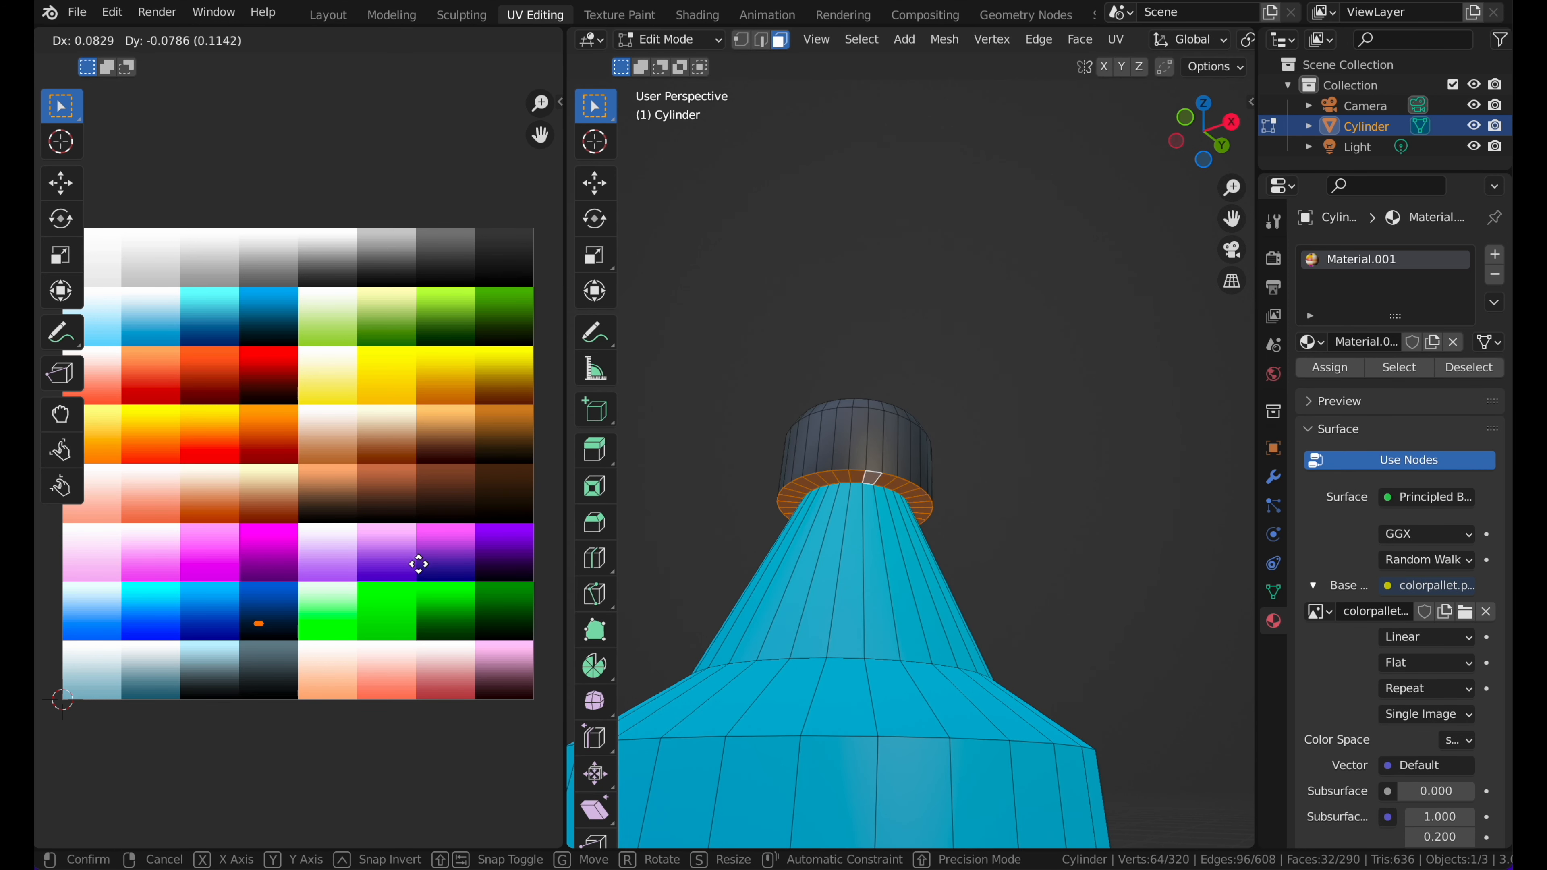
pyautogui.click(424, 570)
pyautogui.press('Tab')
pyautogui.click(842, 264)
# Examine the recolored bottle and the underside of its cap from several angles
pyautogui.scroll(-10, 843, 265)
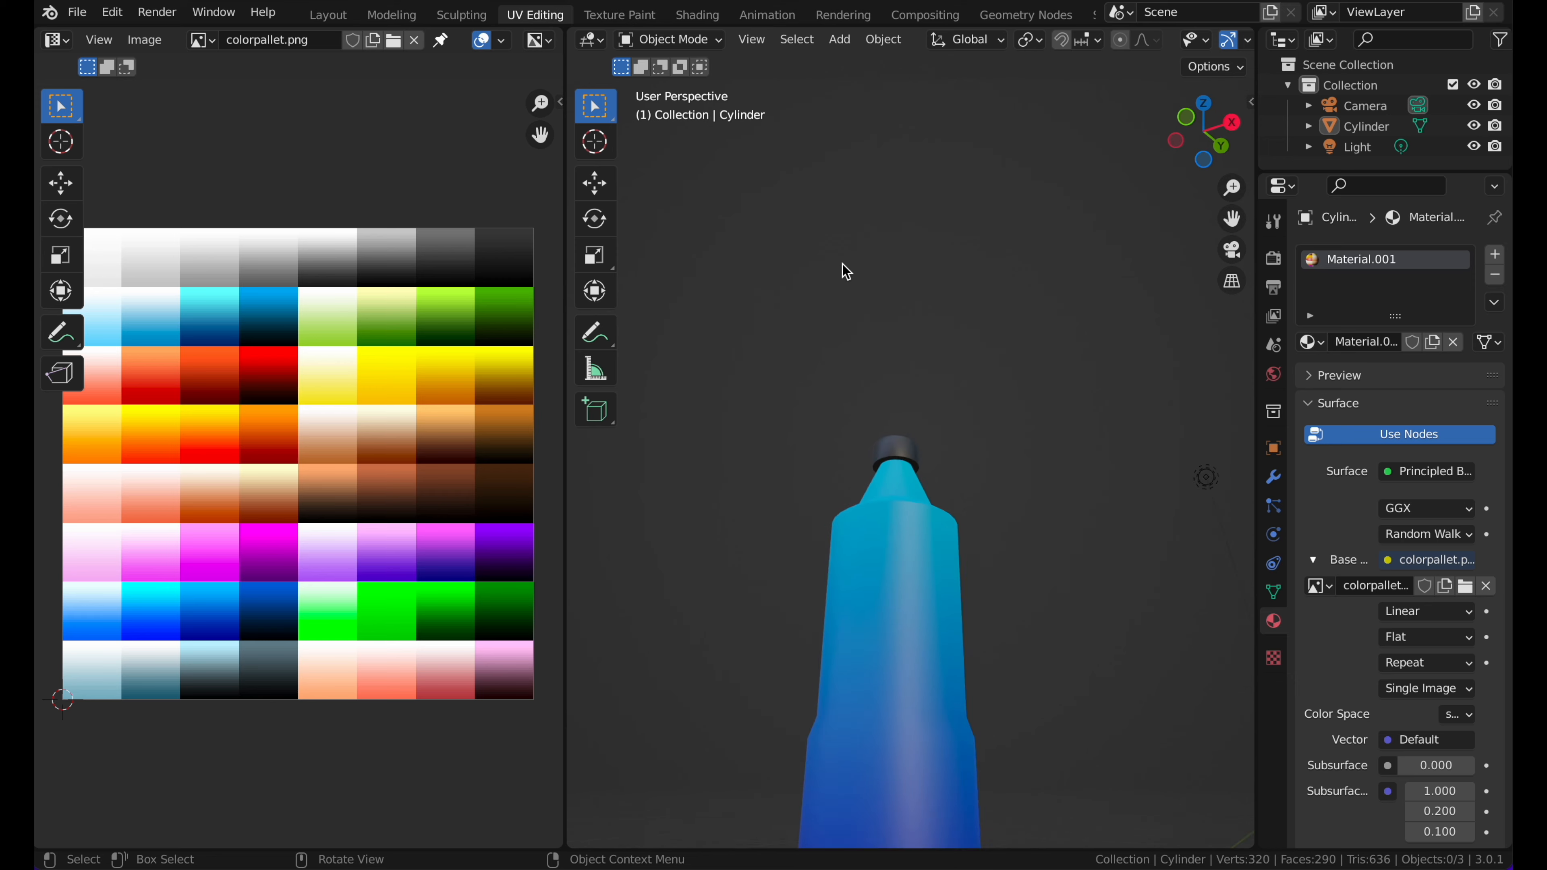
pyautogui.hscroll(5, 843, 264)
pyautogui.keyDown('shift'); pyautogui.scroll(-3, 842, 263); pyautogui.keyUp('shift')
pyautogui.keyDown('shift'); pyautogui.scroll(-3, 842, 265); pyautogui.keyUp('shift')
pyautogui.hscroll(-5, 842, 264)
pyautogui.click(895, 442)
pyautogui.hscroll(-3, 895, 441)
# Switch to the Modeling workspace, set the viewport shading to Material Preview, and select the bottle
pyautogui.click(412, 19)
pyautogui.click(773, 246)
pyautogui.keyDown('shift'); pyautogui.scroll(5, 775, 246); pyautogui.keyUp('shift')
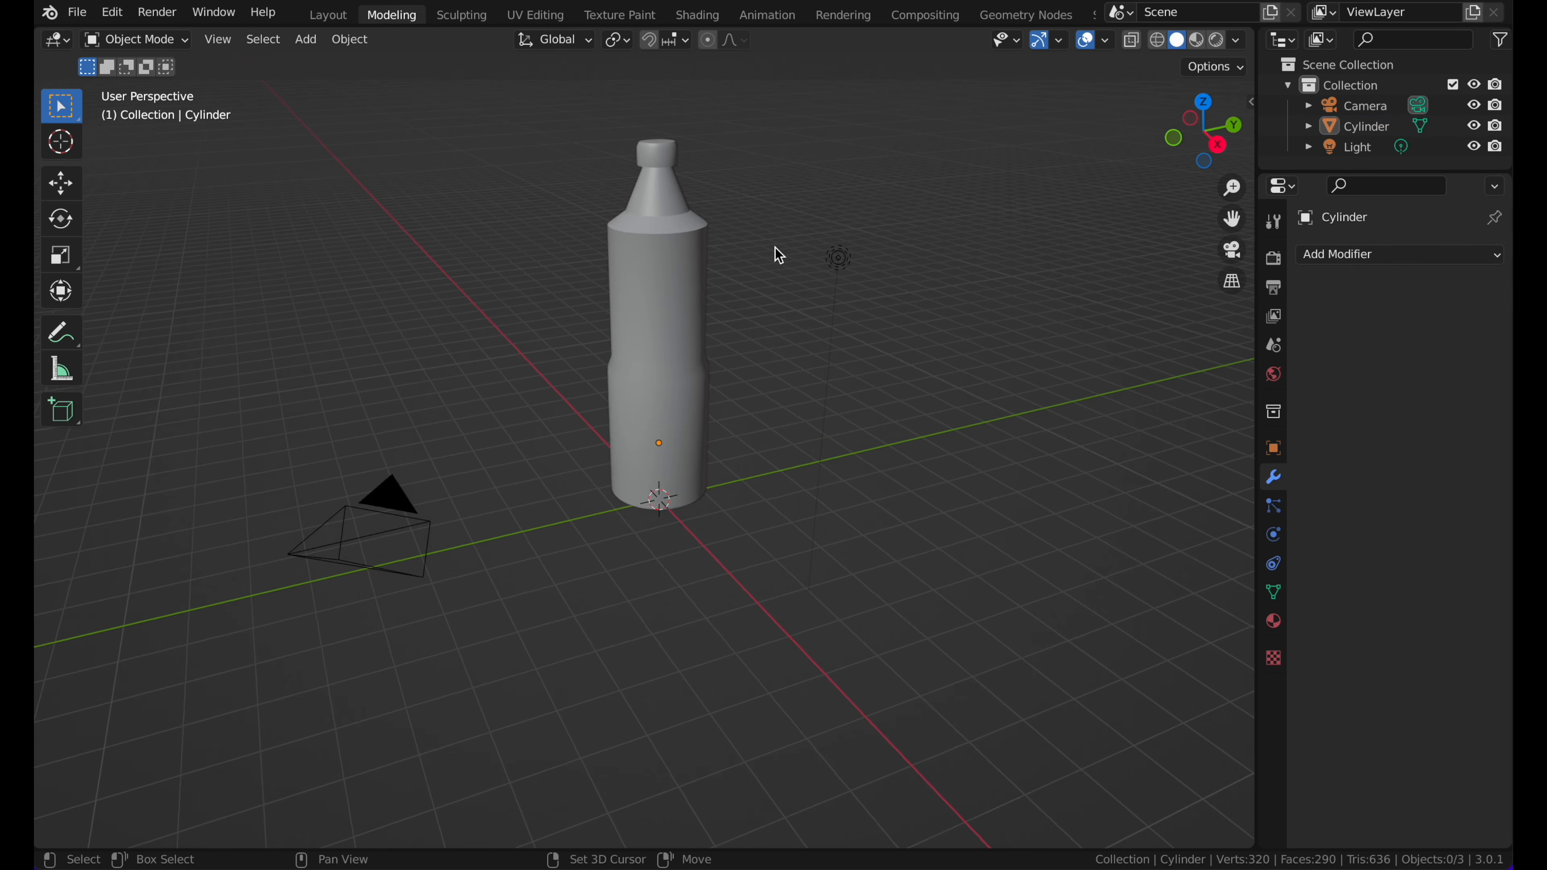
pyautogui.press('z')
pyautogui.click(798, 349)
pyautogui.hscroll(5, 773, 229)
pyautogui.scroll(3, 734, 228)
pyautogui.click(483, 305)
pyautogui.keyDown('shift'); pyautogui.scroll(5, 483, 305); pyautogui.keyUp('shift')
pyautogui.hscroll(-5, 483, 304)
pyautogui.hscroll(-3, 483, 304)
pyautogui.keyDown('shift'); pyautogui.scroll(-3, 483, 305); pyautogui.keyUp('shift')
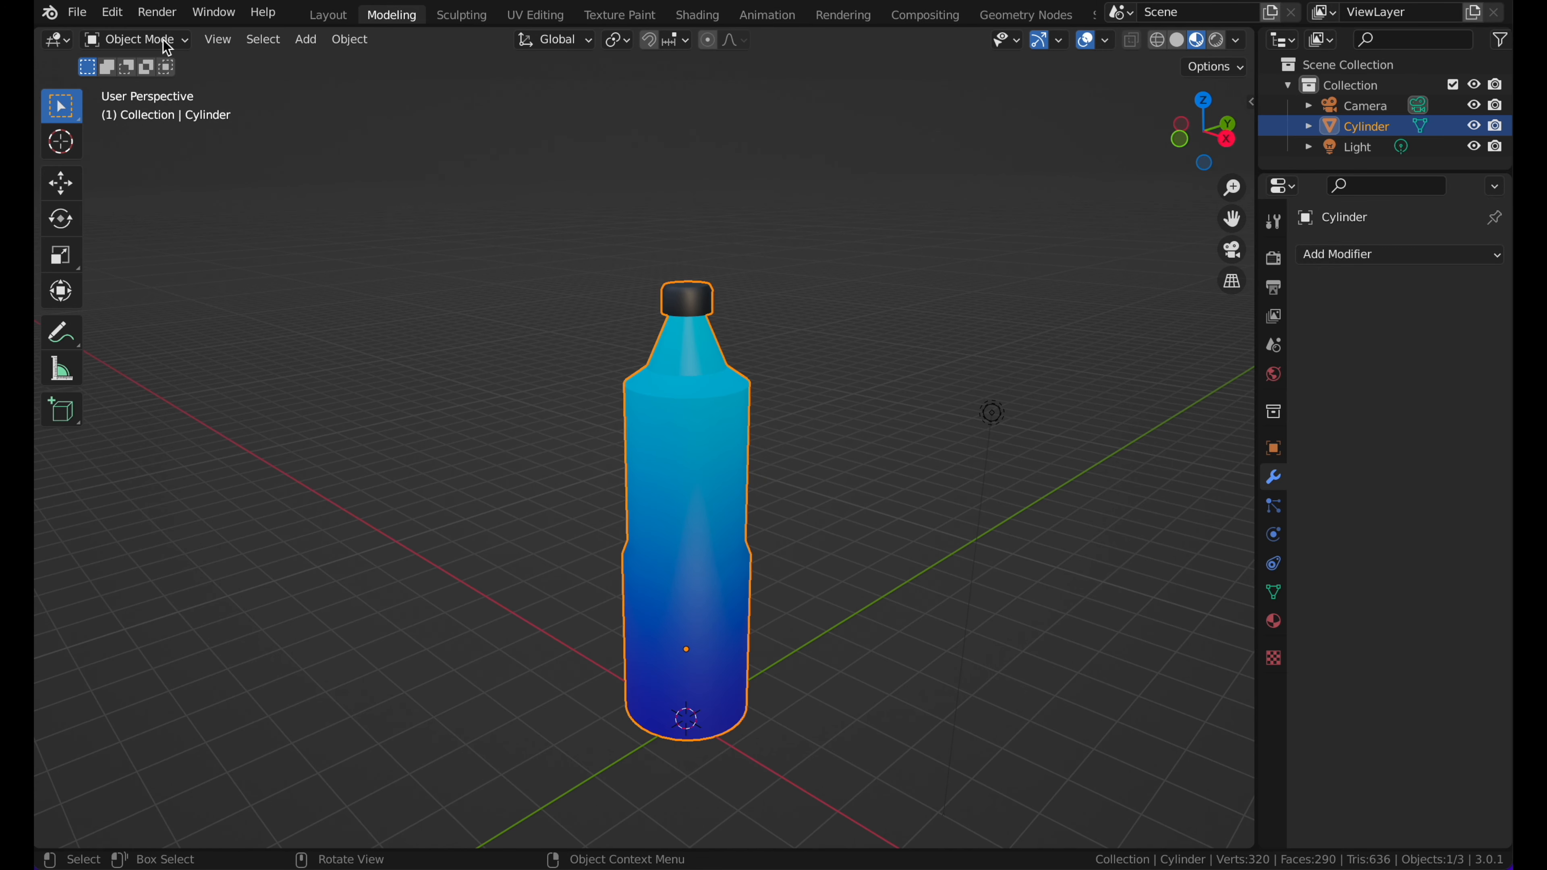
# Export the bottle as WaterBottle_Test.fbx in FBX format, limited to Selected Objects
pyautogui.click(80, 13)
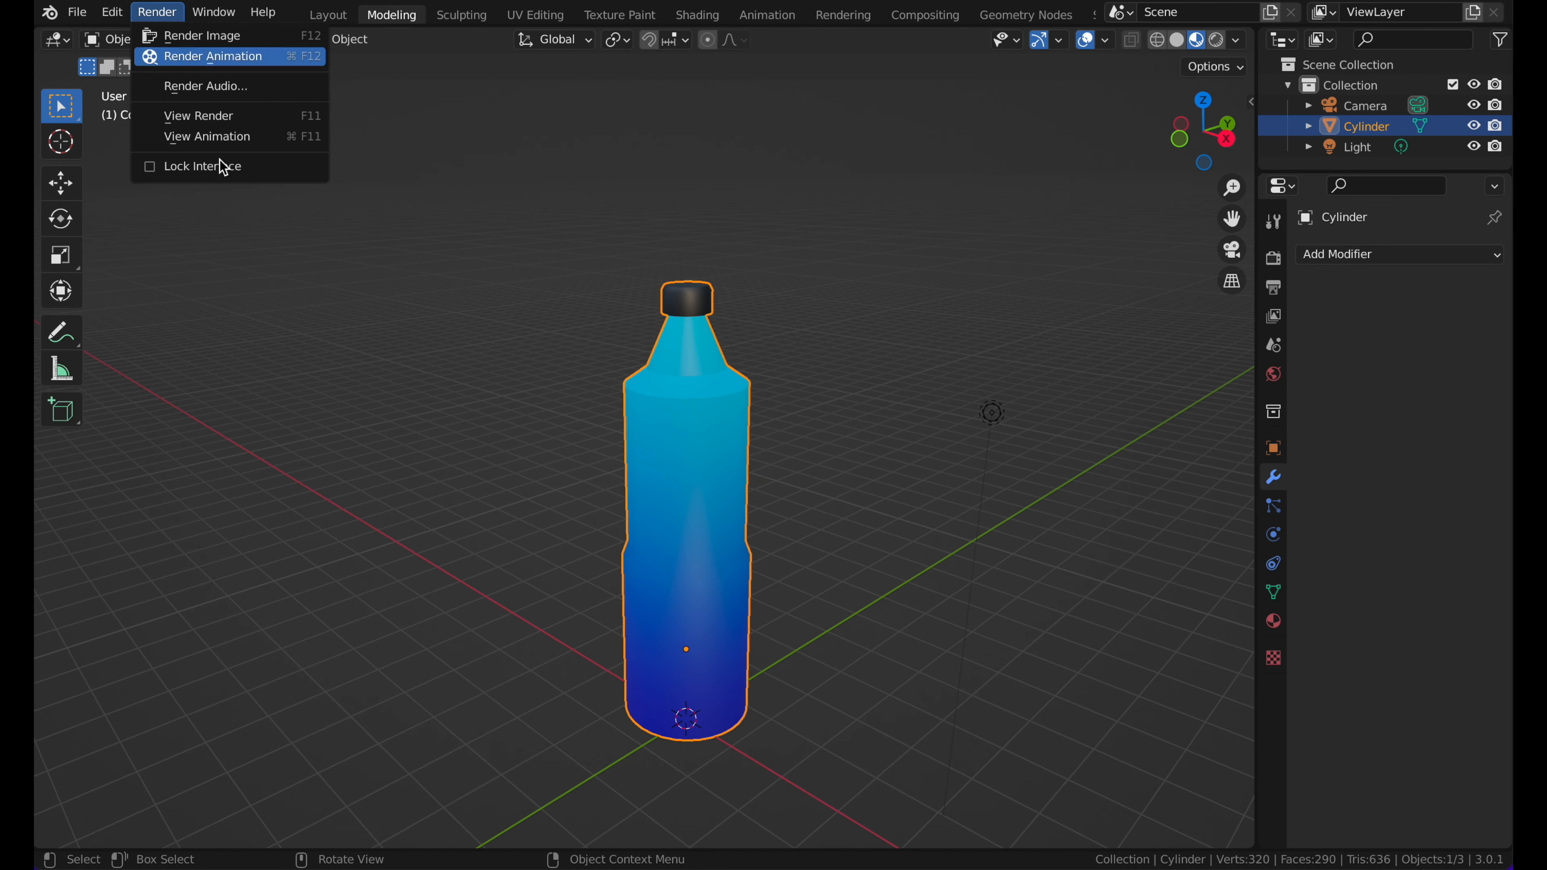
pyautogui.click(80, 16)
pyautogui.moveTo(110, 318)
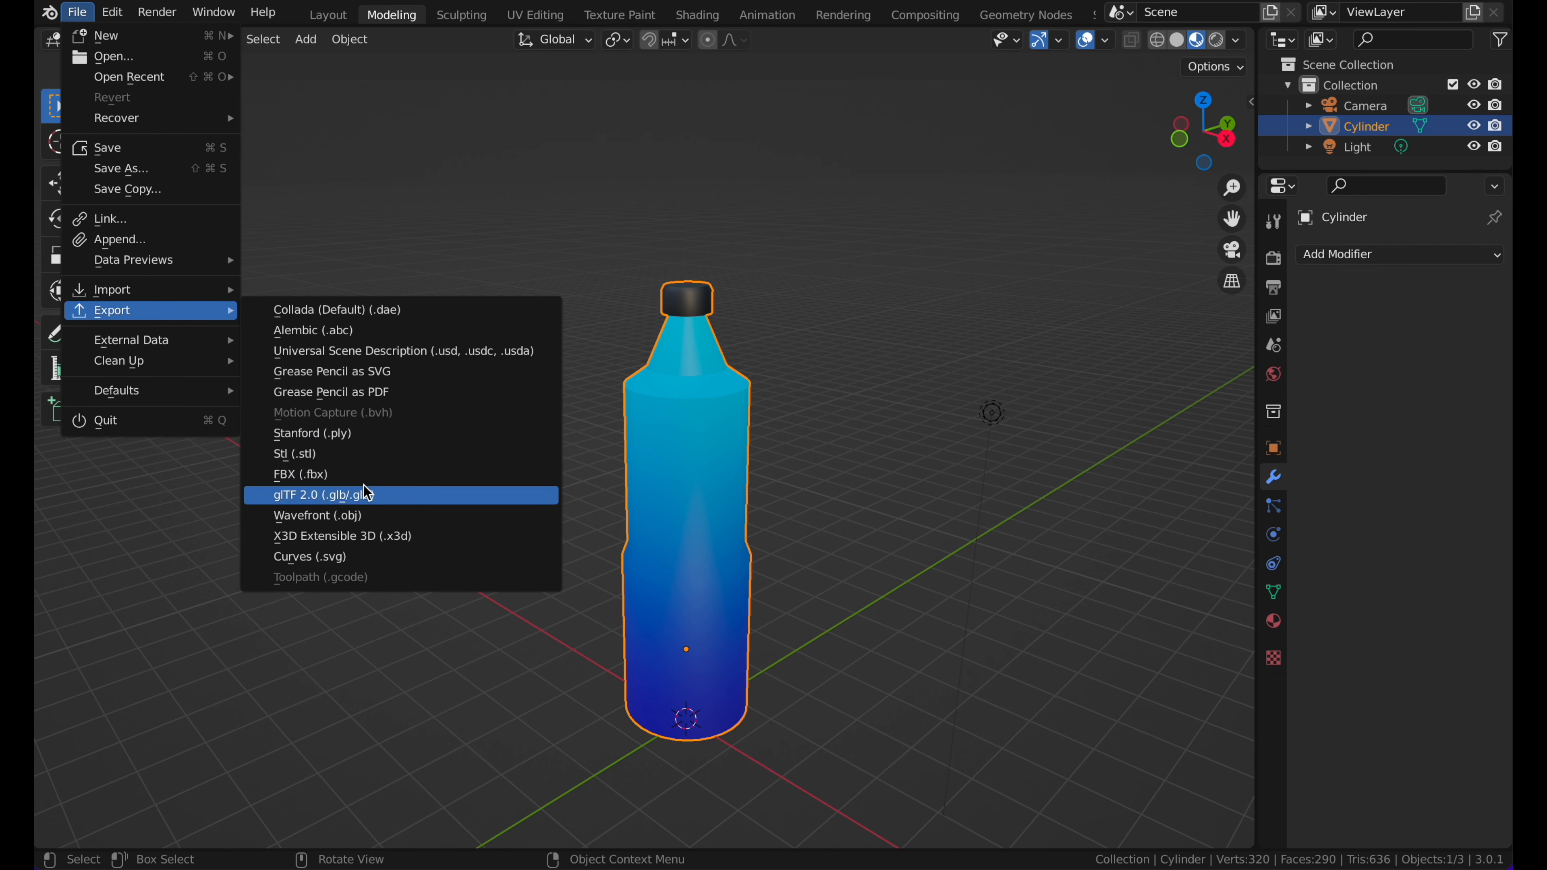
pyautogui.click(313, 481)
pyautogui.click(541, 619)
pyautogui.moveTo(539, 618); pyautogui.dragTo(470, 618)
pyautogui.write('WaterBottle_Test.fbx')
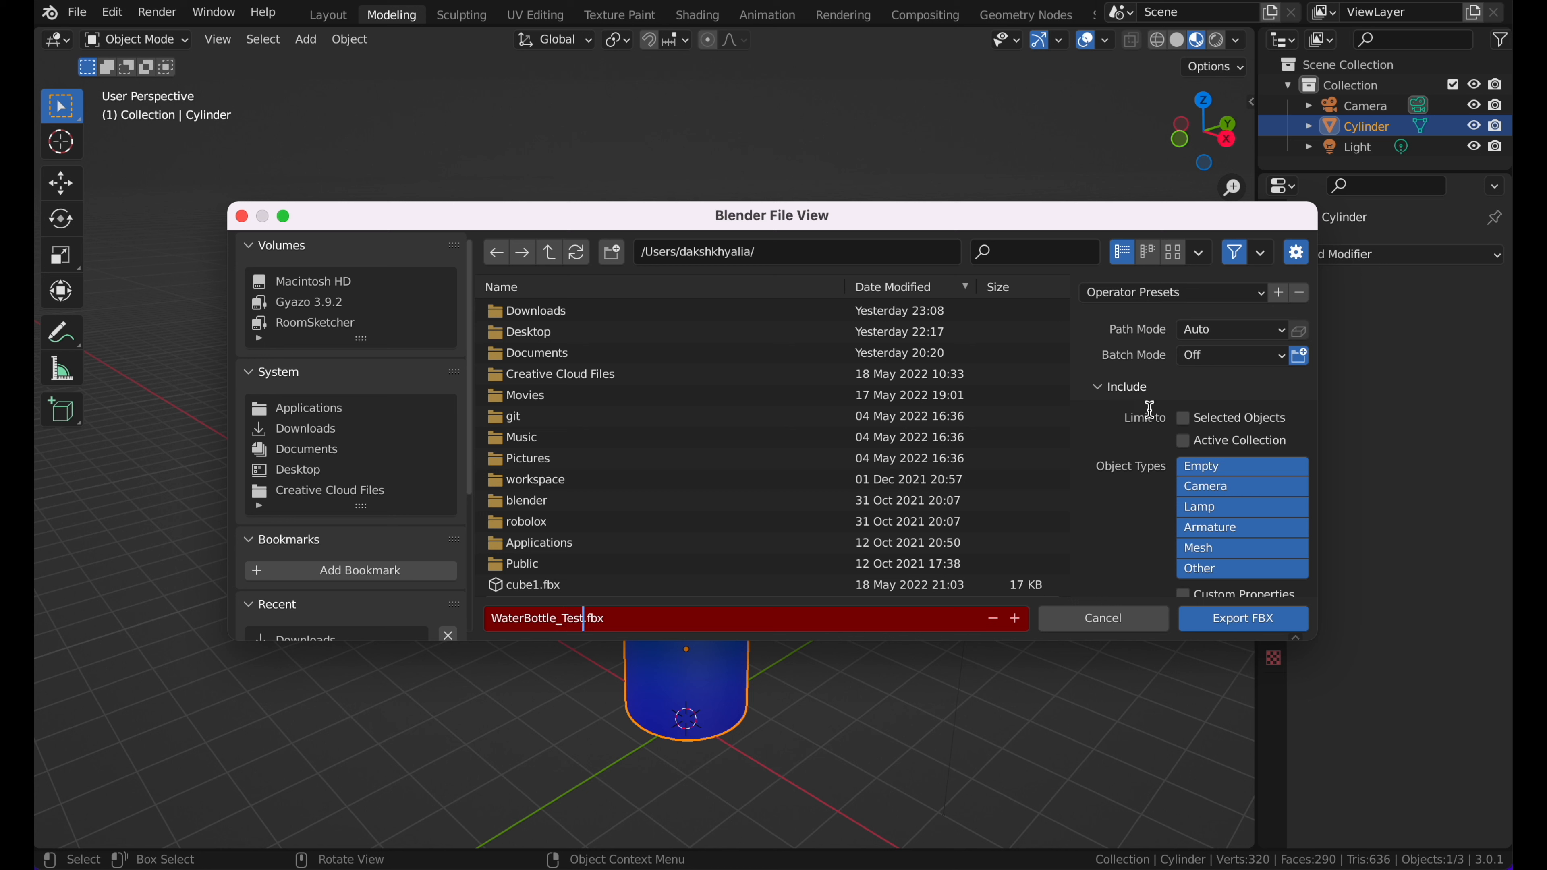
pyautogui.click(1184, 419)
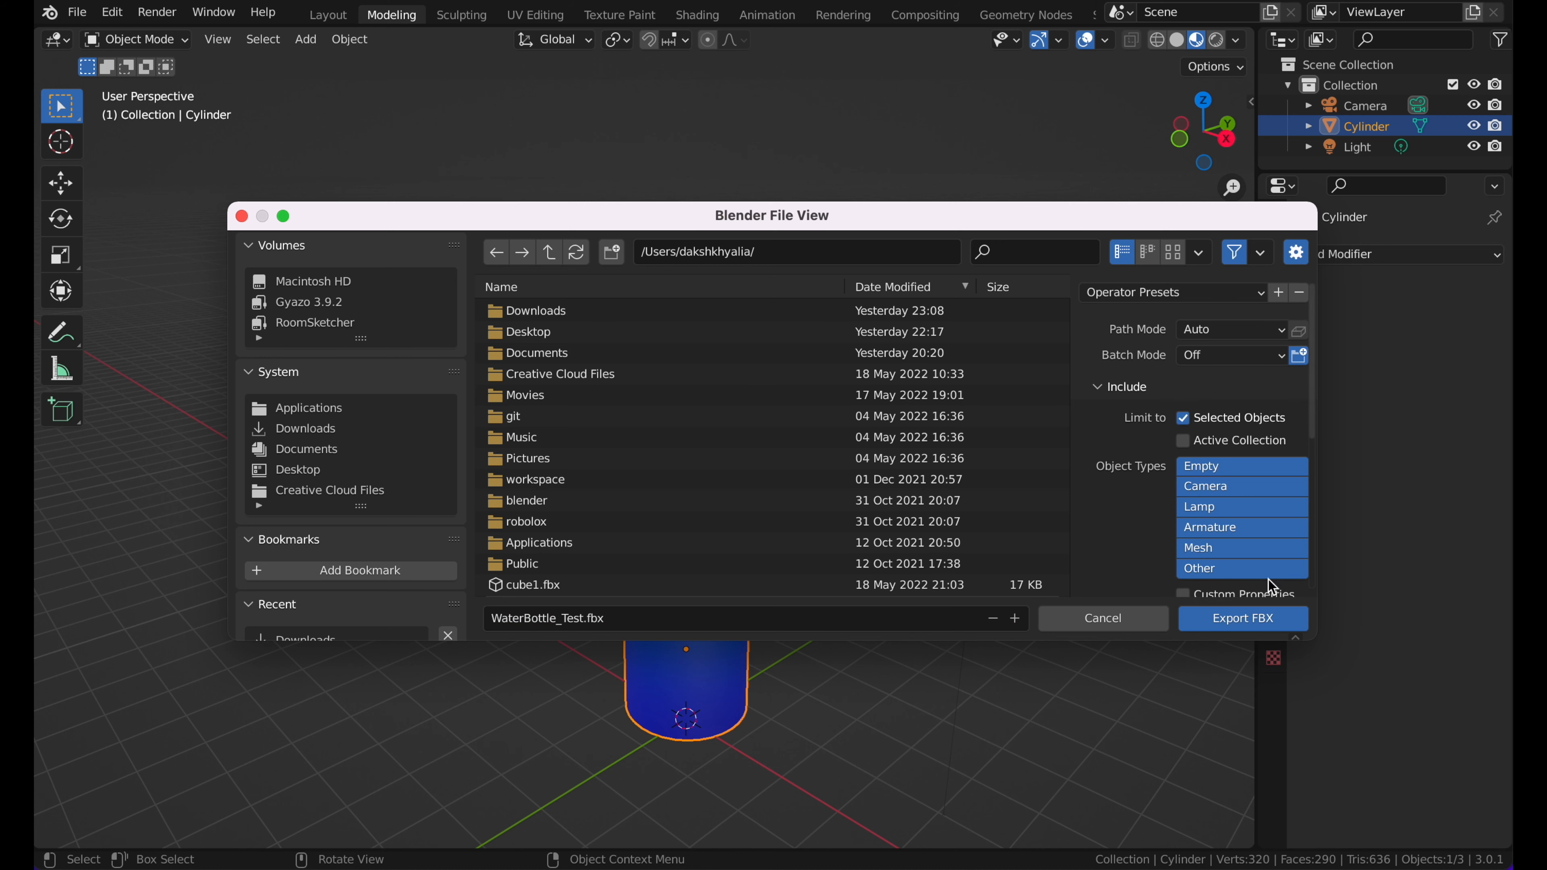
pyautogui.click(1264, 623)
# Switch to Roblox Studio and insert a MeshPart into the Workspace
pyautogui.click(790, 336)
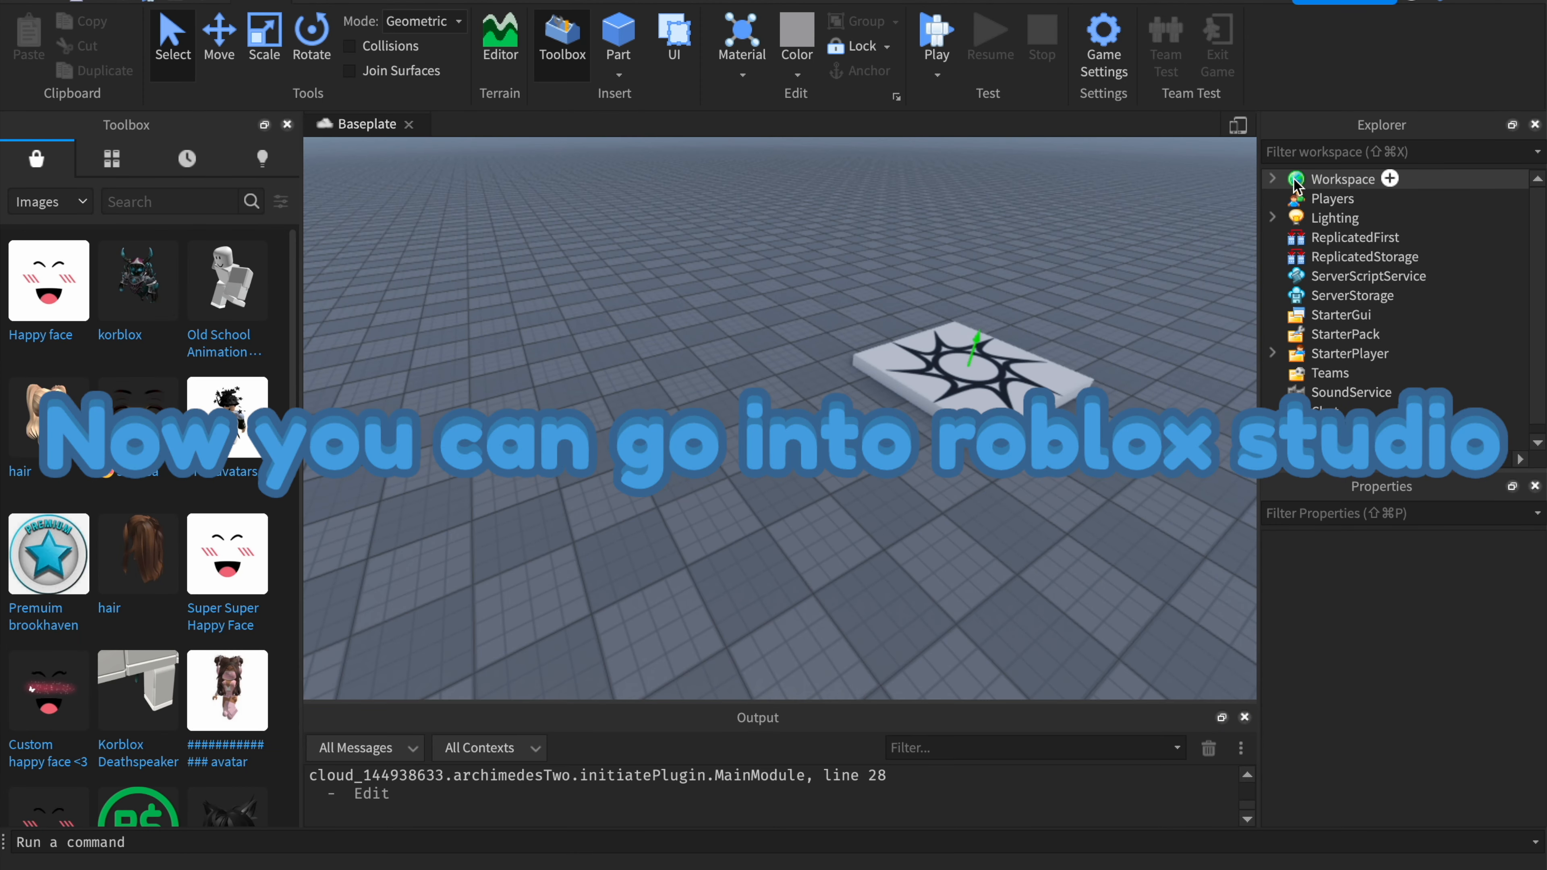
pyautogui.click(1272, 179)
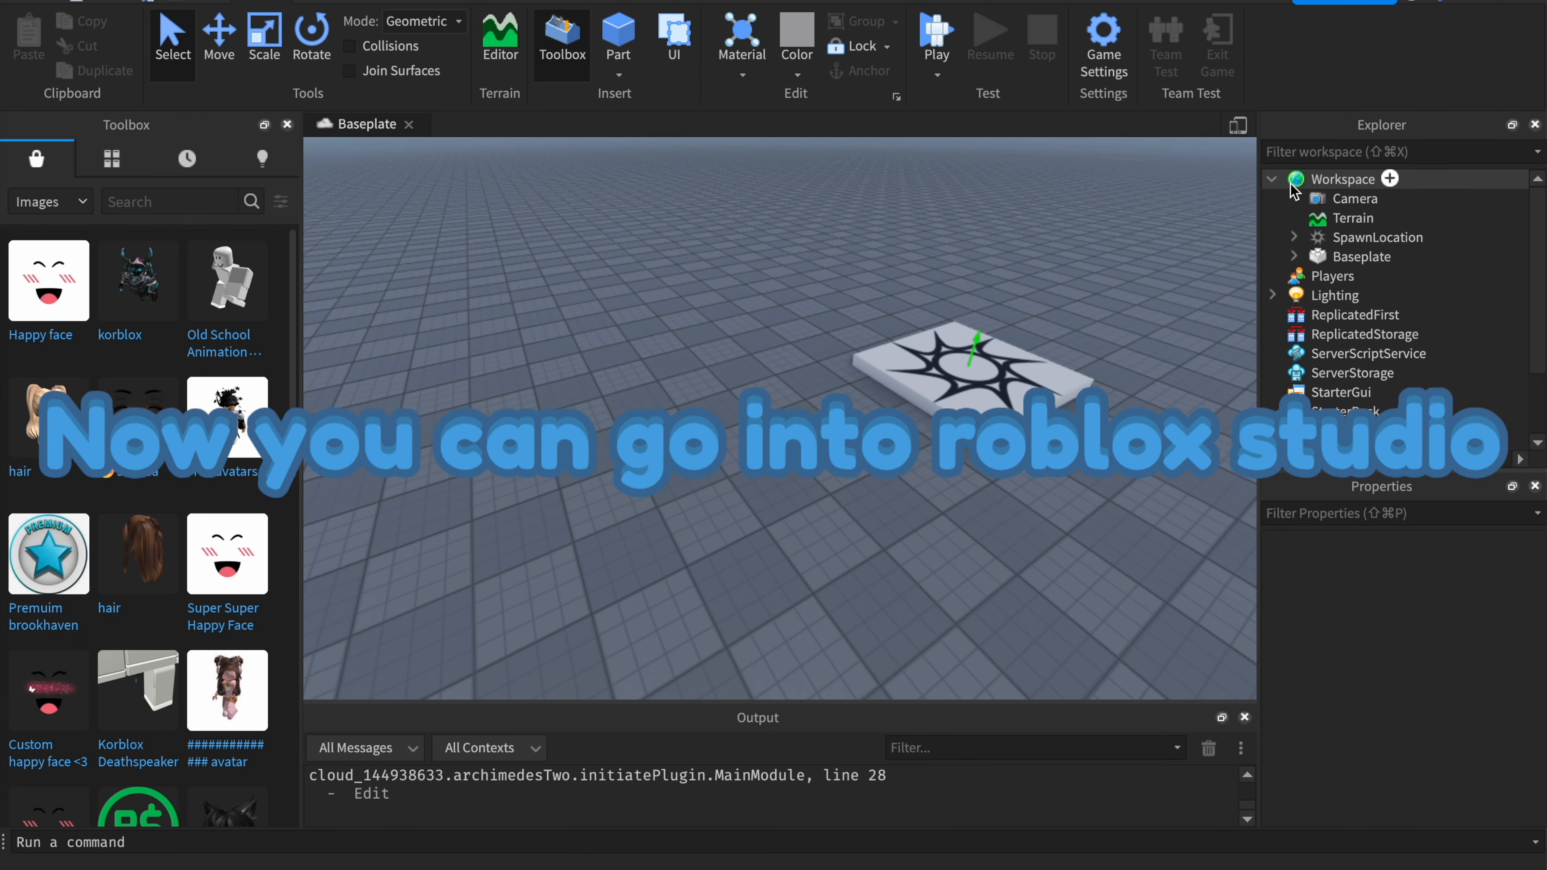
pyautogui.click(1343, 179)
pyautogui.click(1389, 178)
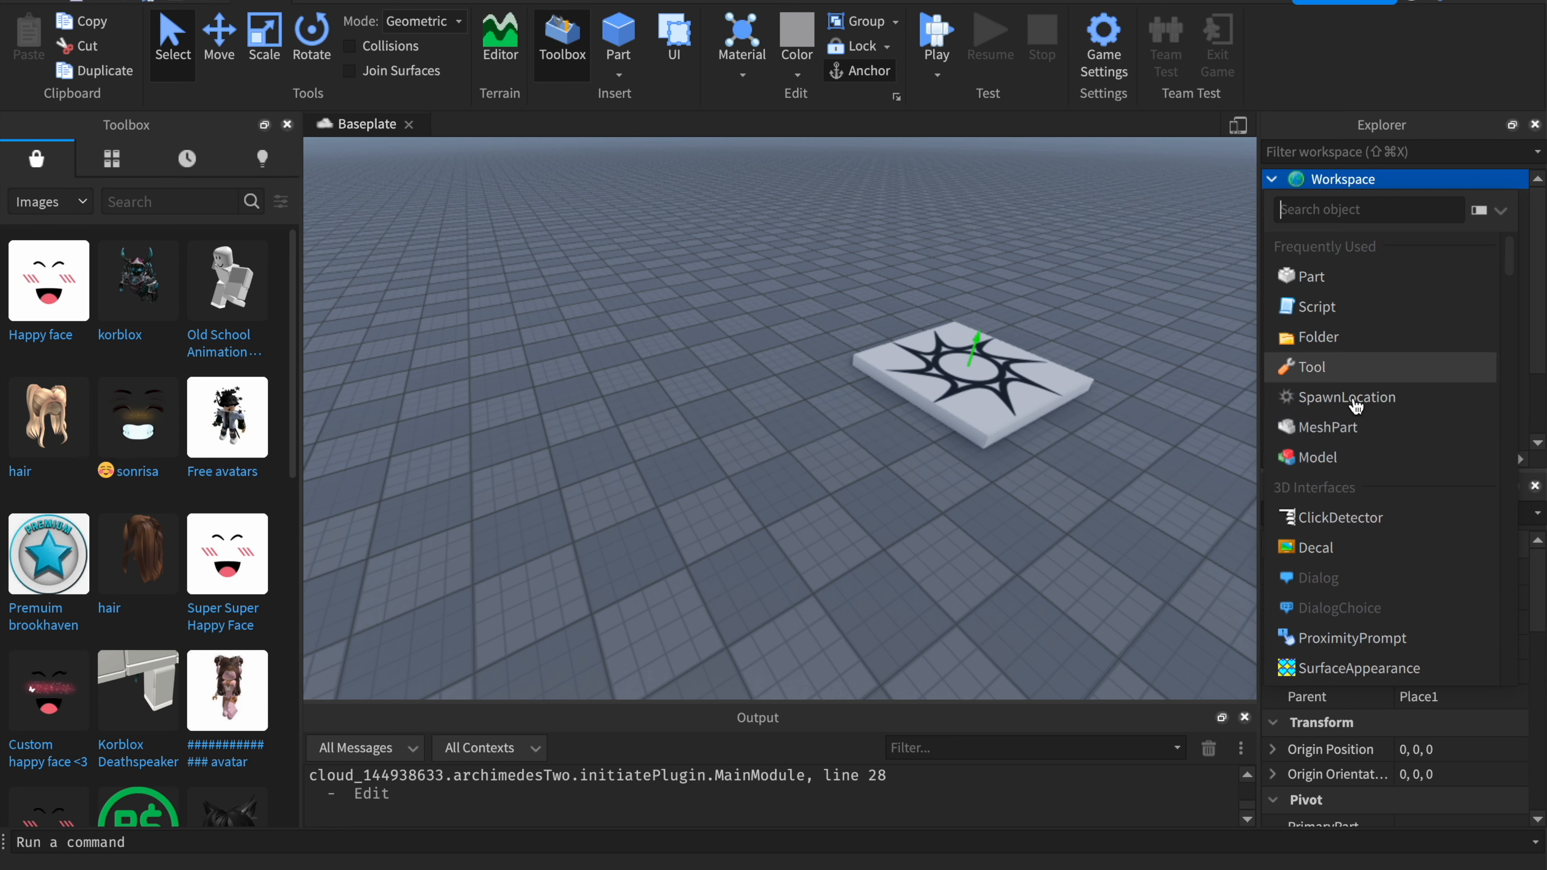
pyautogui.click(1349, 423)
pyautogui.moveTo(793, 423); pyautogui.dragTo(718, 447)
pyautogui.click(734, 384)
pyautogui.press('q')
pyautogui.moveTo(734, 383); pyautogui.dragTo(735, 382, button='right')
pyautogui.press('a')
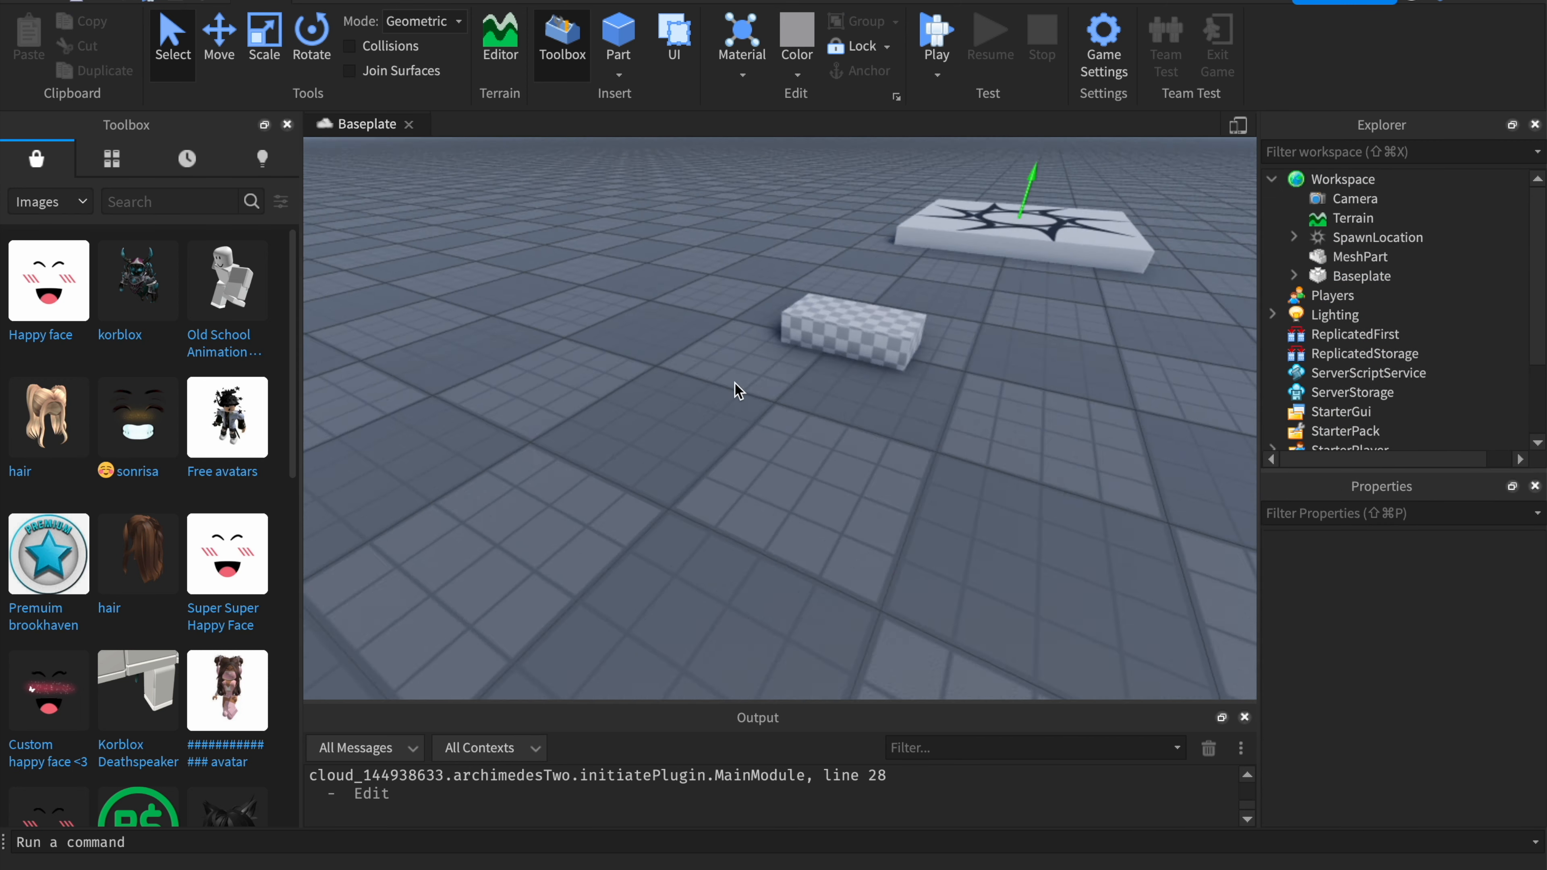
pyautogui.press('w')
# Select the MeshPart, open the file chooser for its MeshId, and search for "Wat"
pyautogui.click(901, 437)
pyautogui.scroll(-1, 1431, 637)
pyautogui.scroll(-1, 1431, 643)
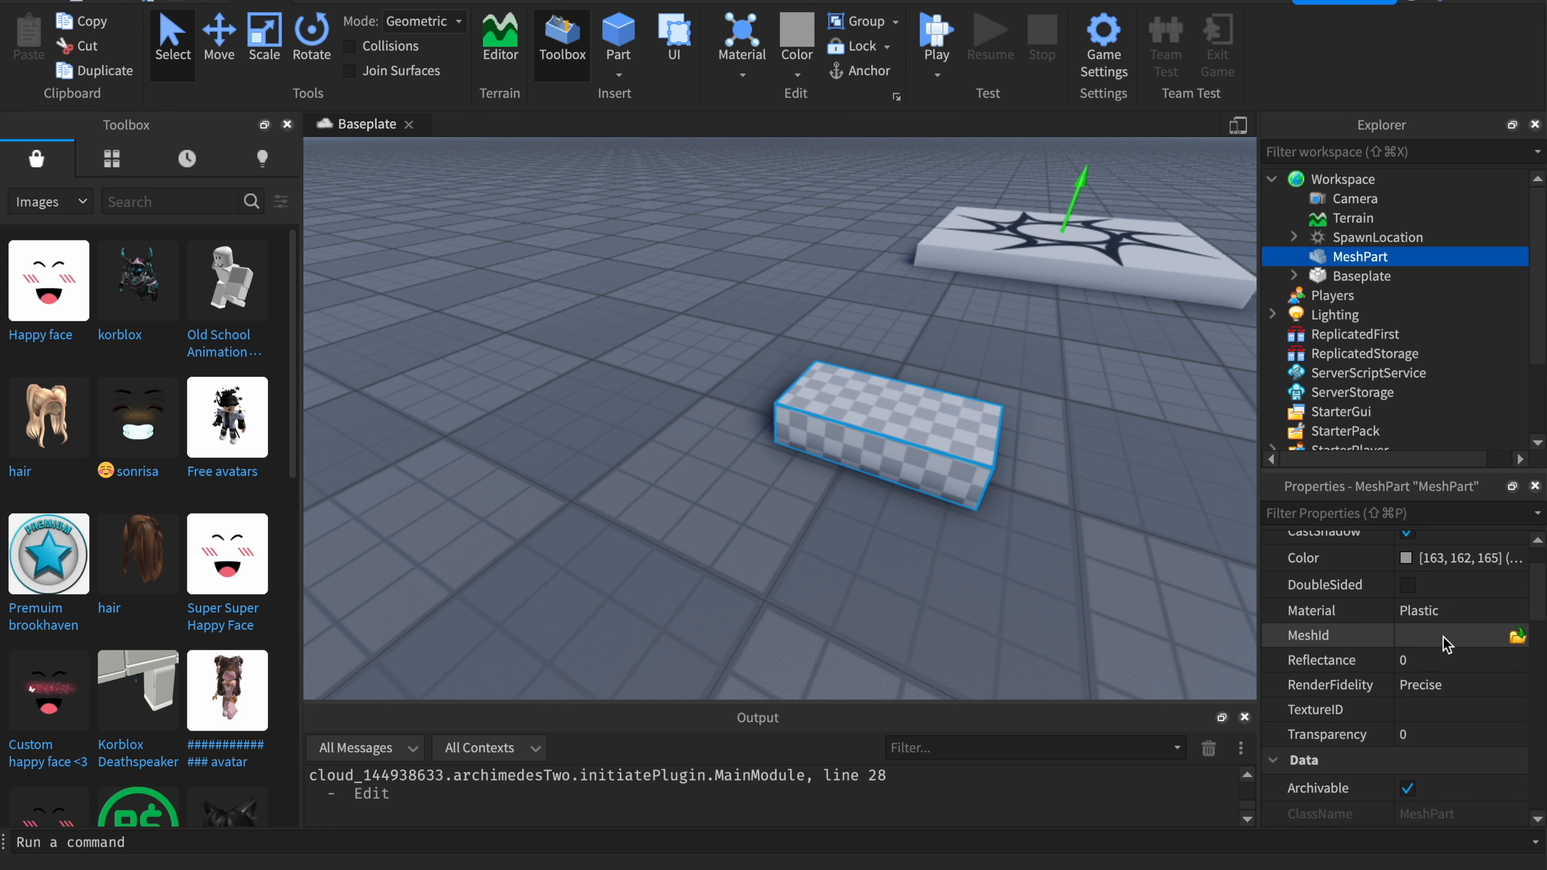
pyautogui.click(1517, 637)
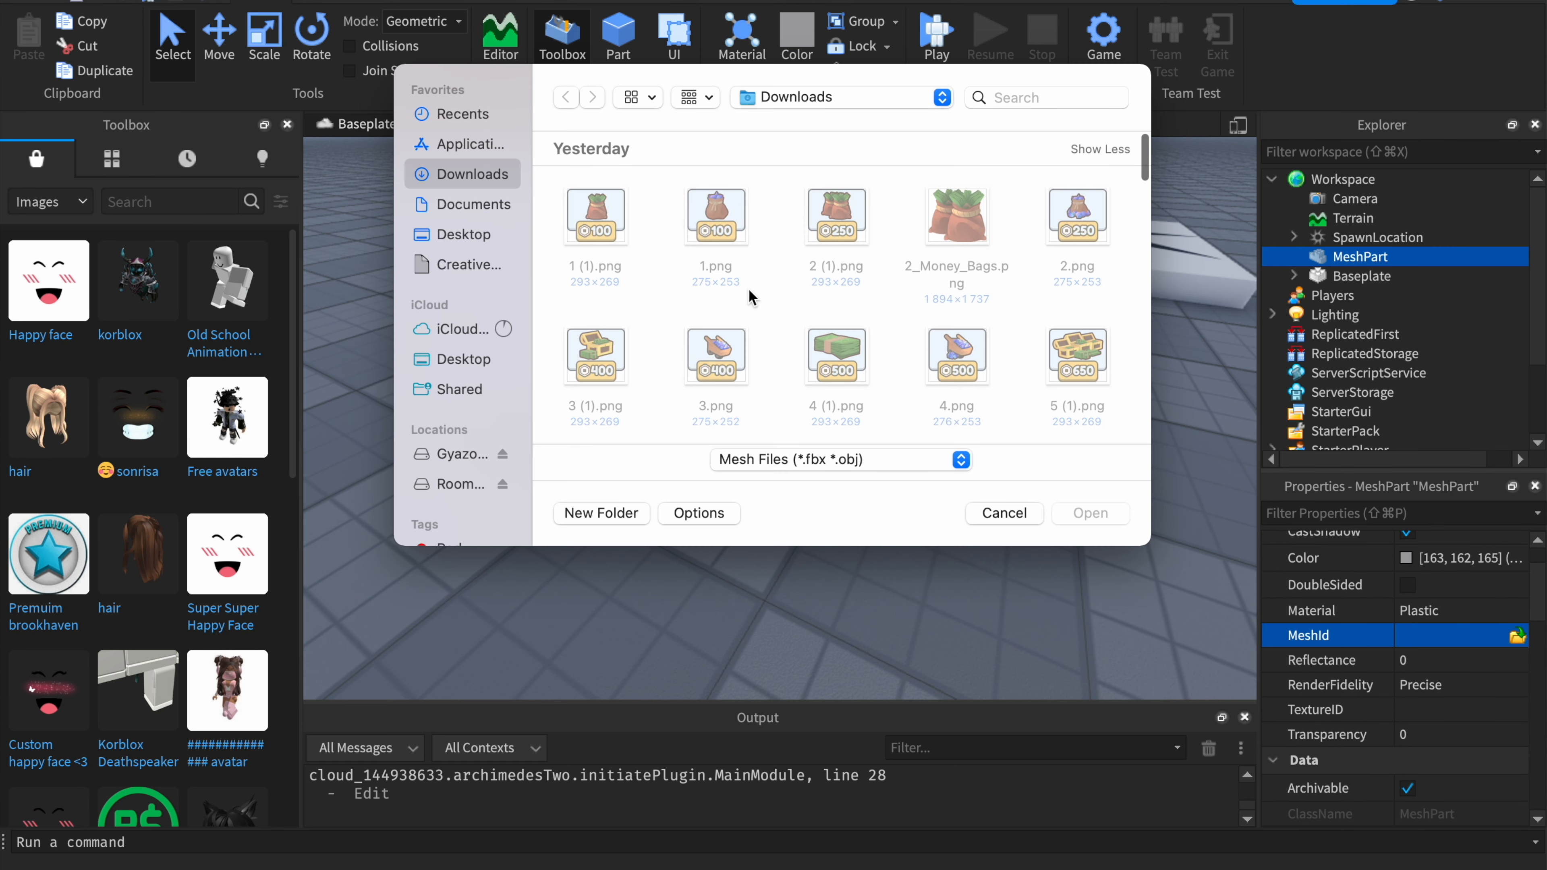
pyautogui.scroll(-5, 750, 297)
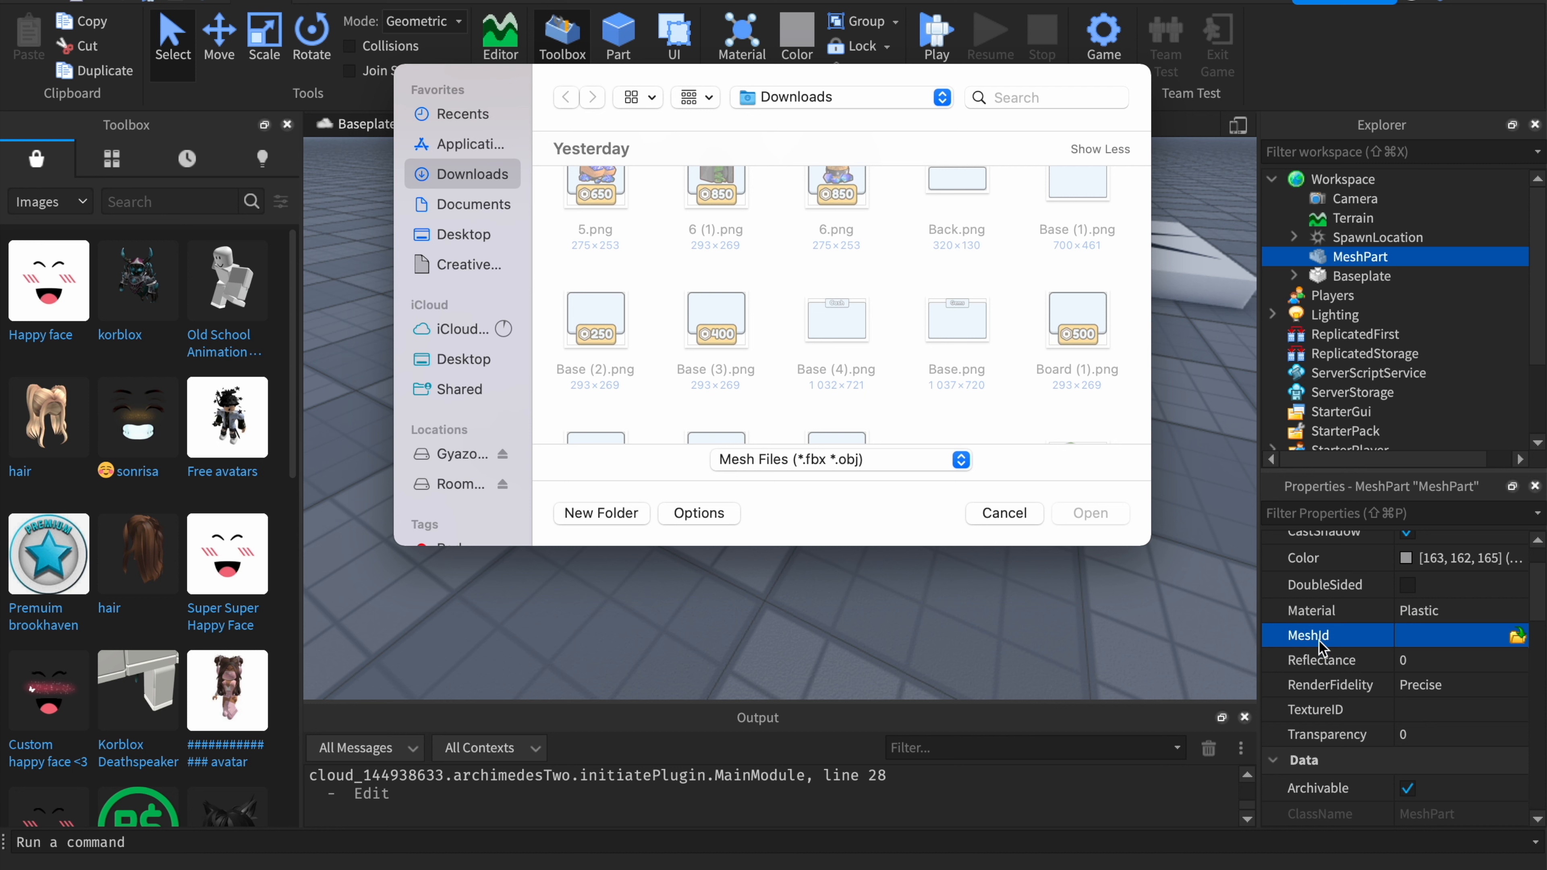
pyautogui.scroll(-5, 863, 339)
pyautogui.scroll(3, 865, 346)
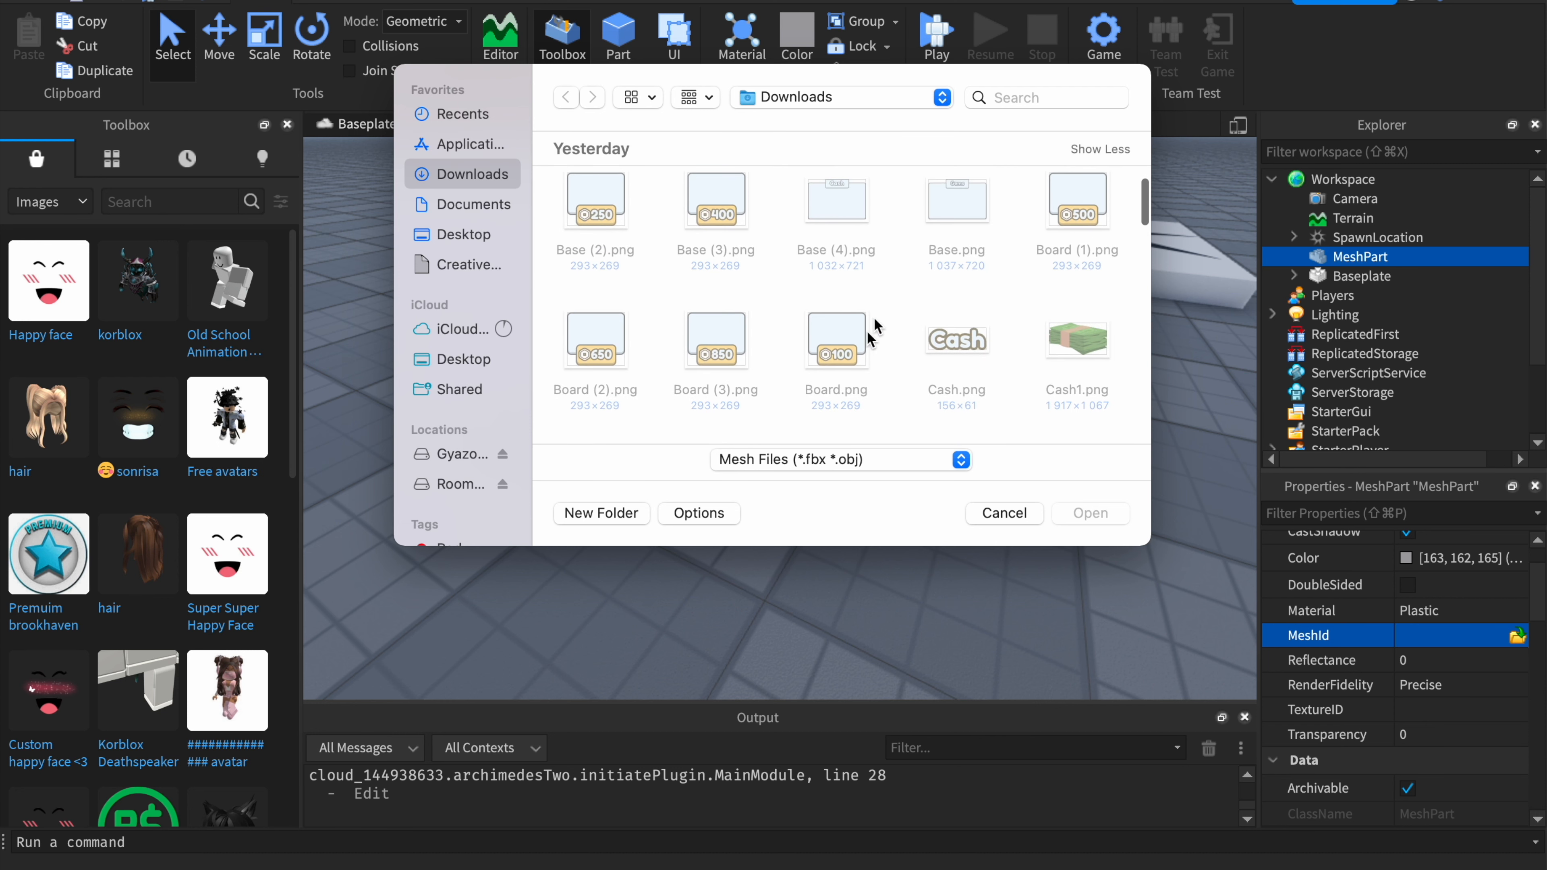
pyautogui.click(1033, 99)
pyautogui.write('Watter')
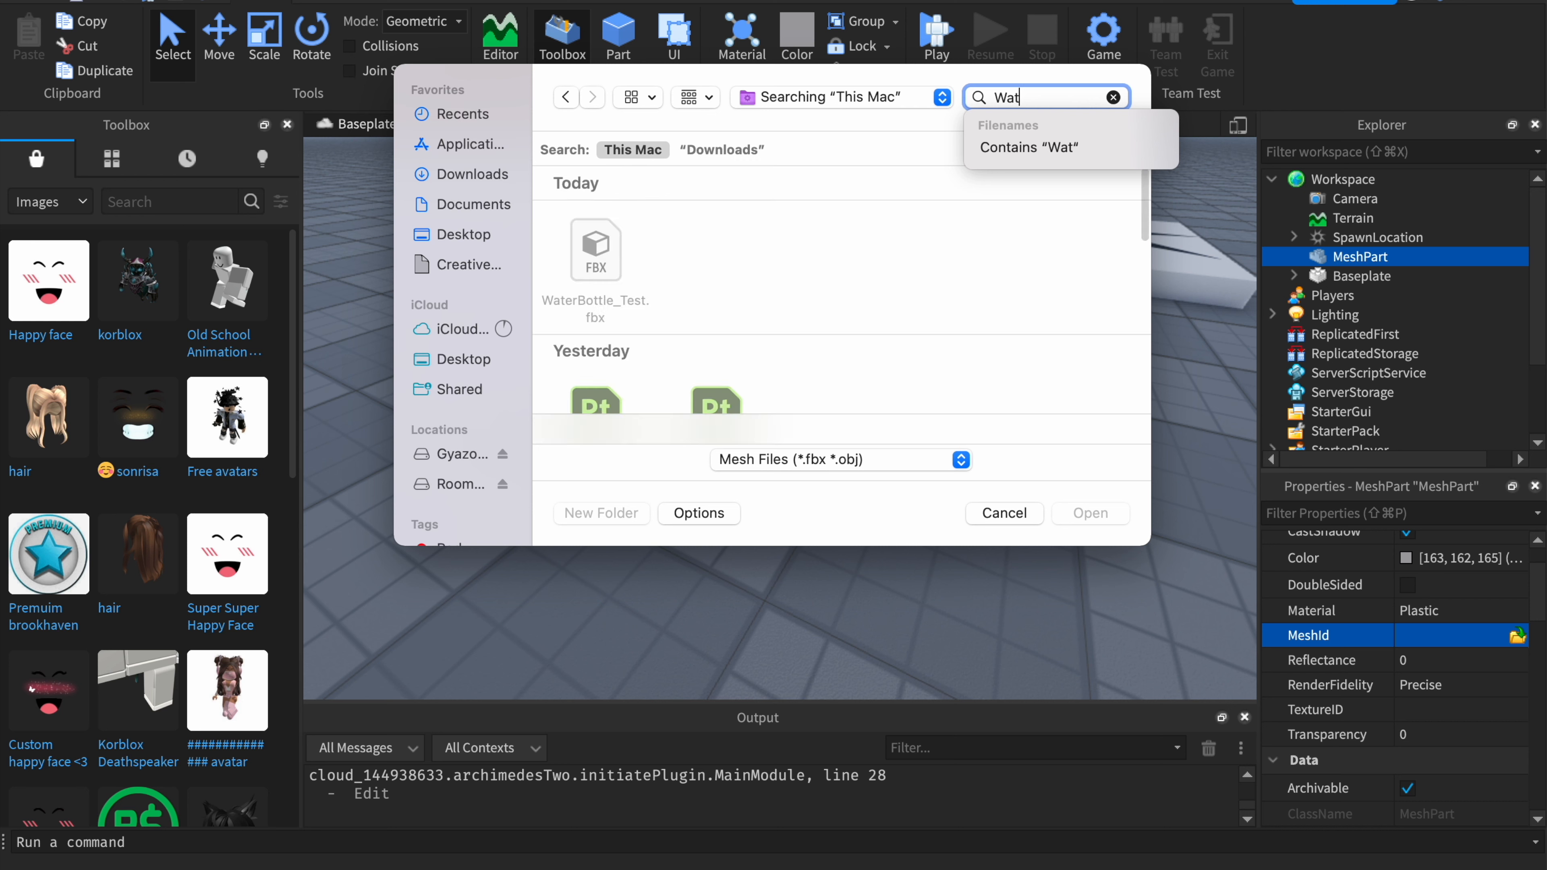
# Try to import WaterBottle_Test.fbx as the mesh, accepting the resize and declining the move to its stored location
pyautogui.click(600, 266)
pyautogui.click(612, 262)
pyautogui.click(1086, 512)
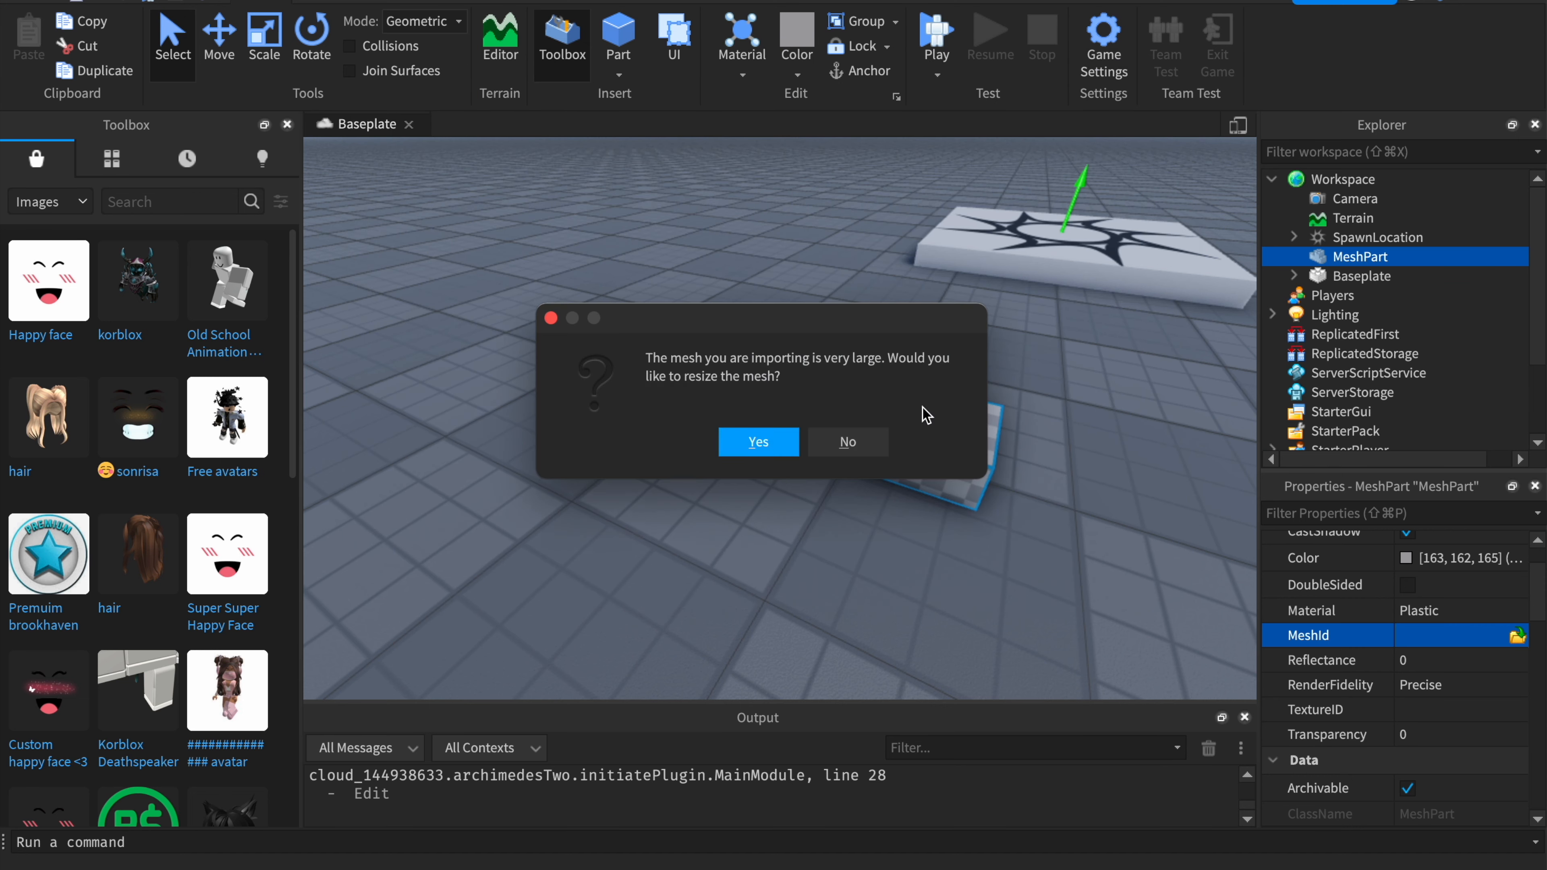
pyautogui.click(771, 458)
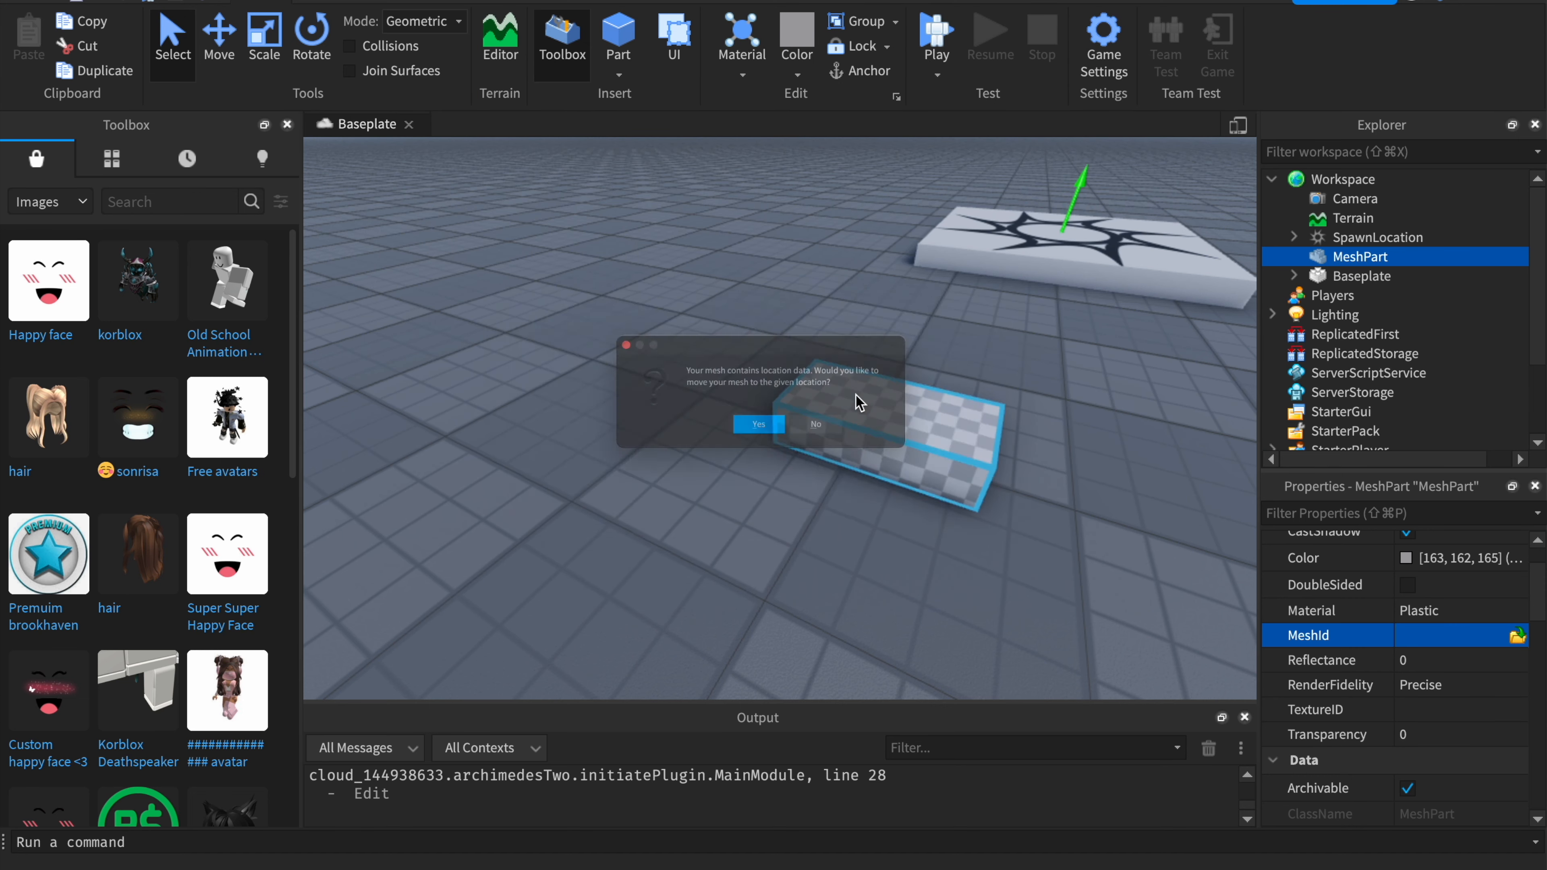
pyautogui.click(841, 446)
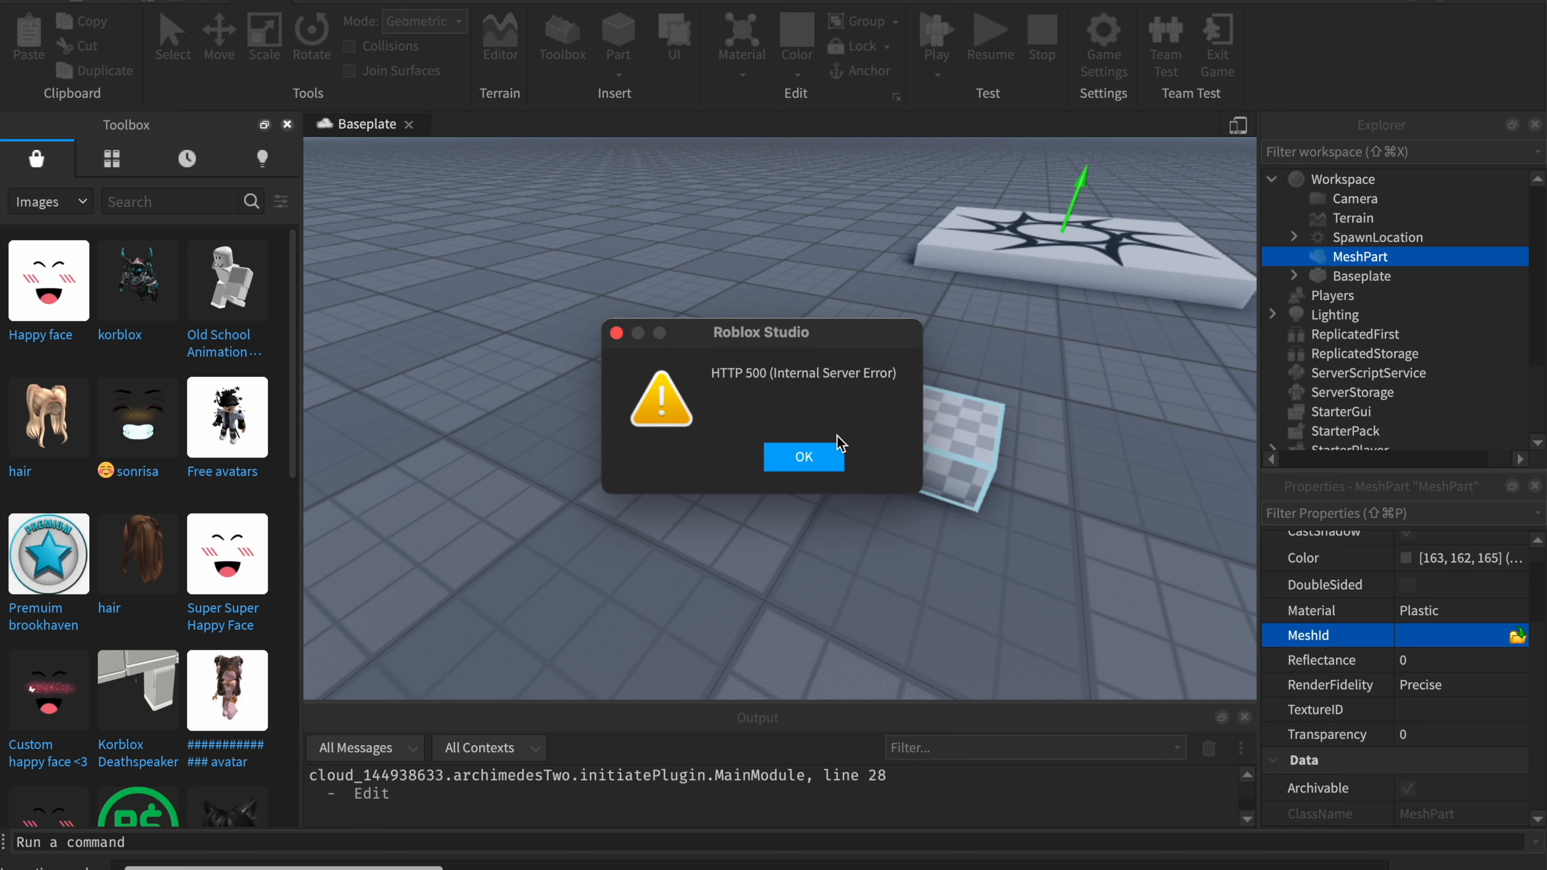
pyautogui.click(819, 452)
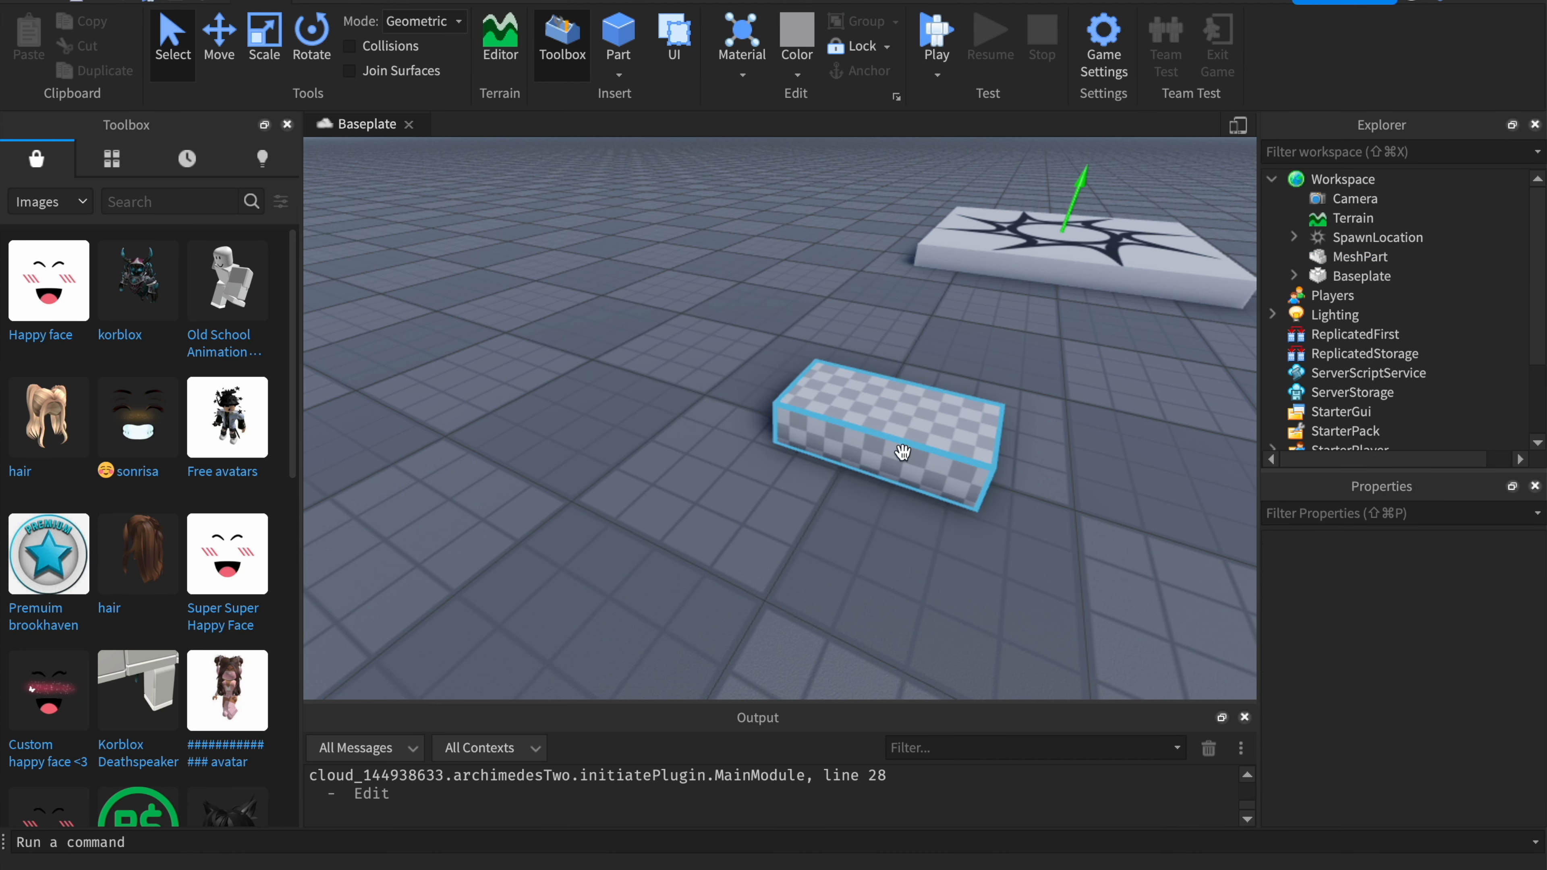
# Reselect the MeshPart and load WaterBottle_Test.fbx into its MeshId again, accepting the resize and declining the location move
pyautogui.click(1419, 256)
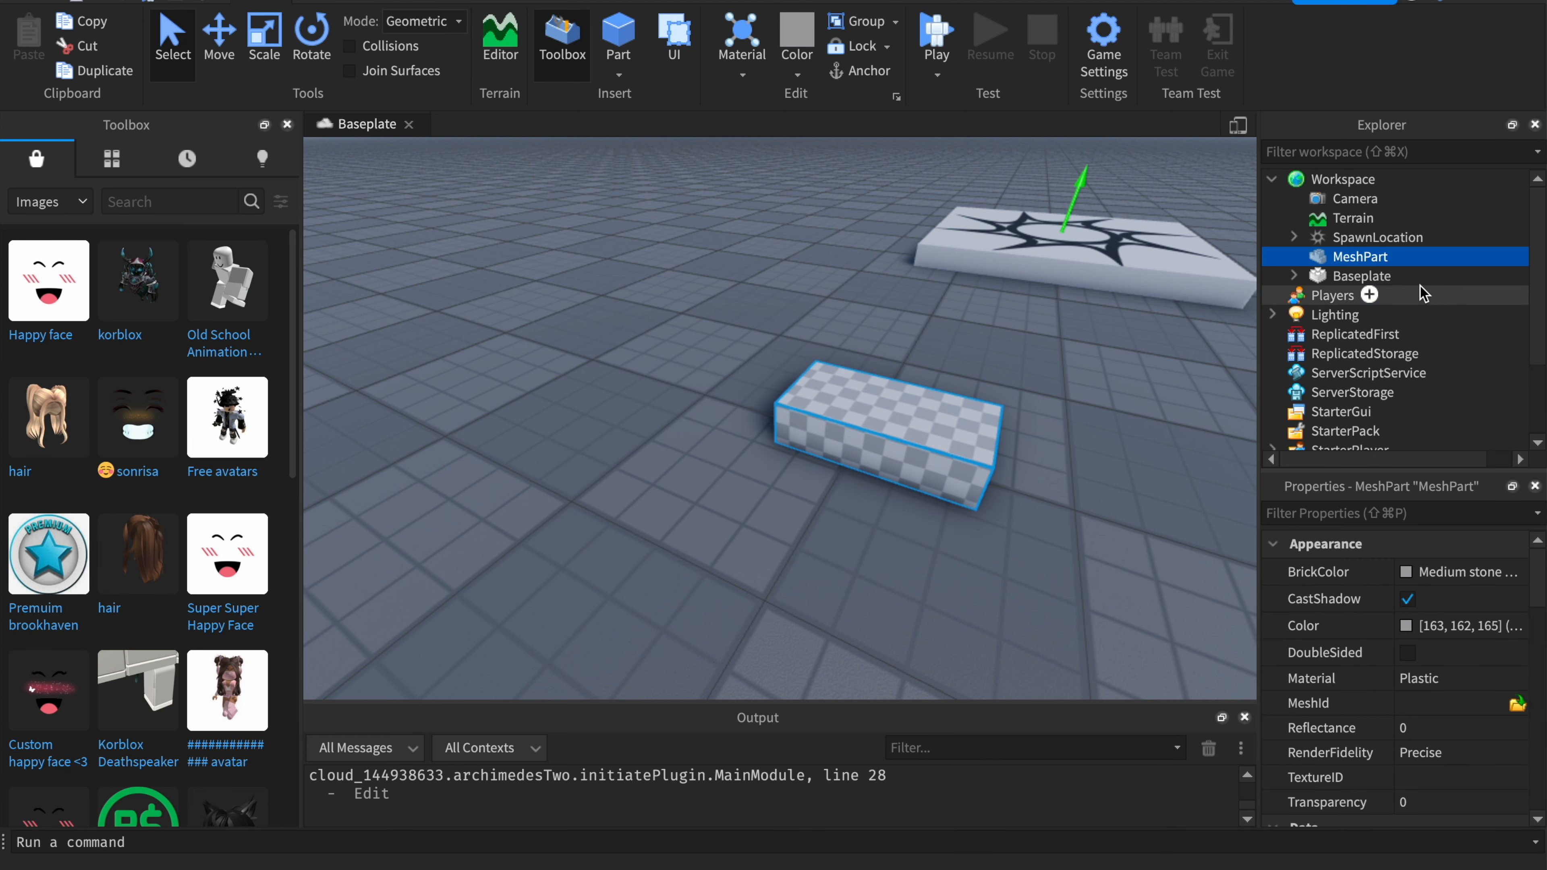
pyautogui.click(1465, 707)
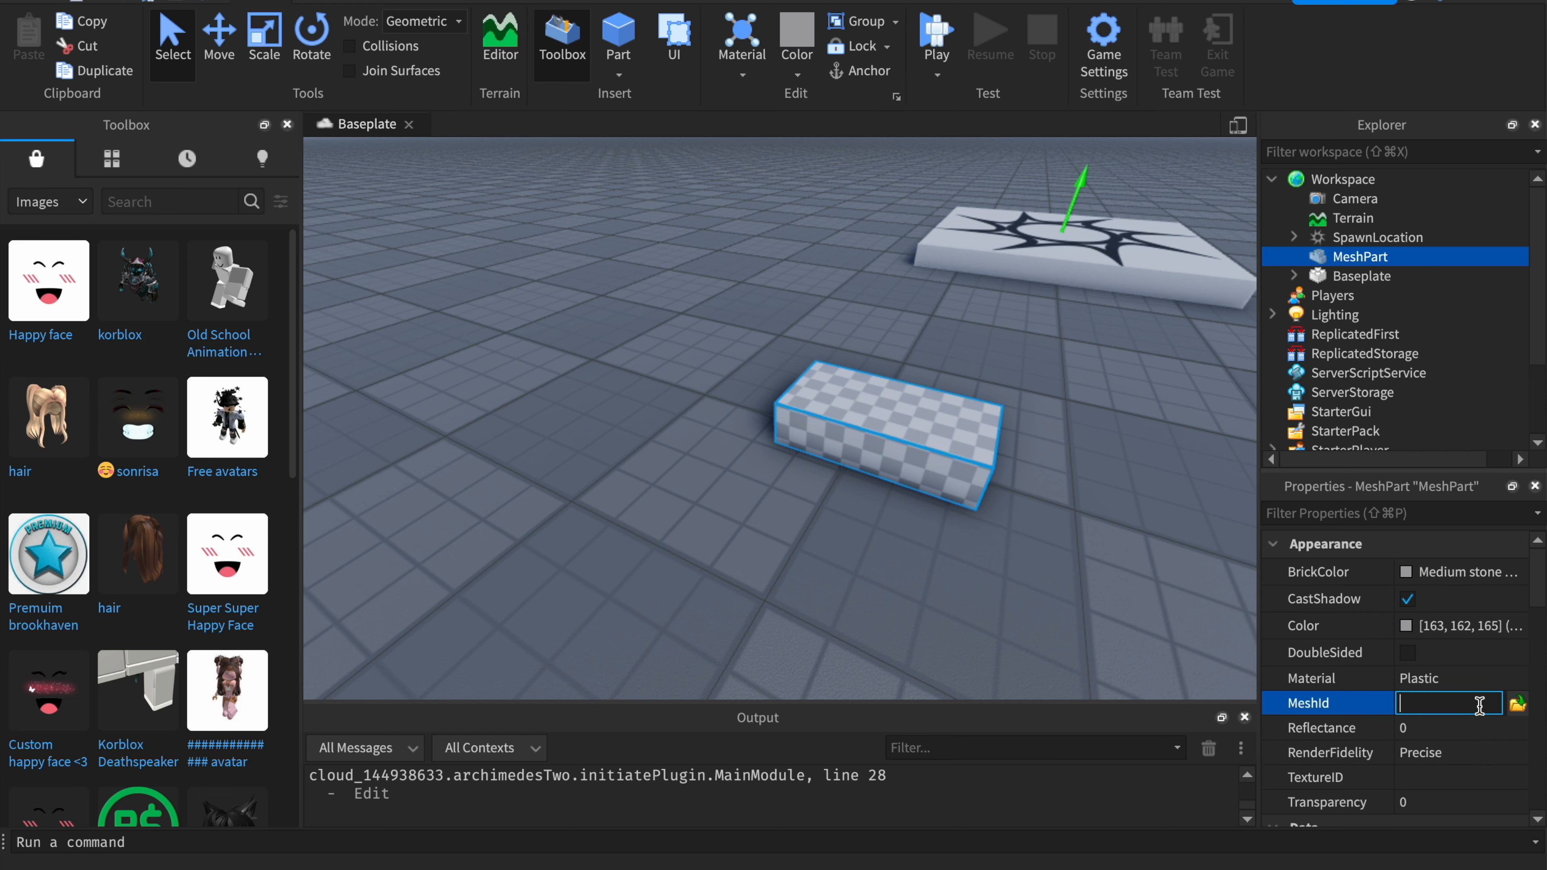
pyautogui.click(1514, 709)
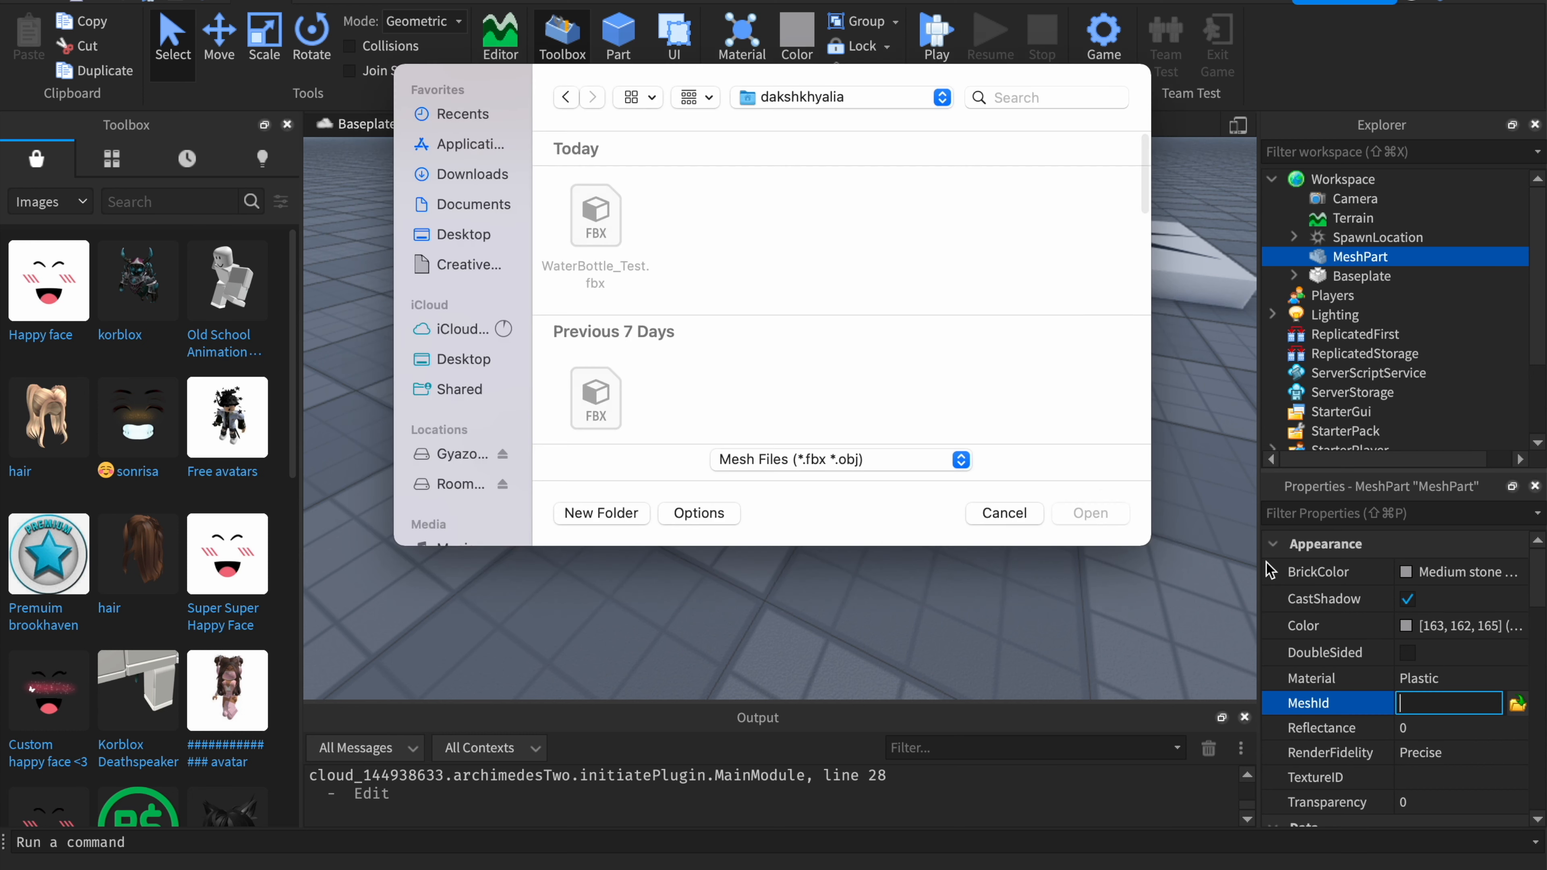
pyautogui.click(623, 230)
pyautogui.click(1090, 513)
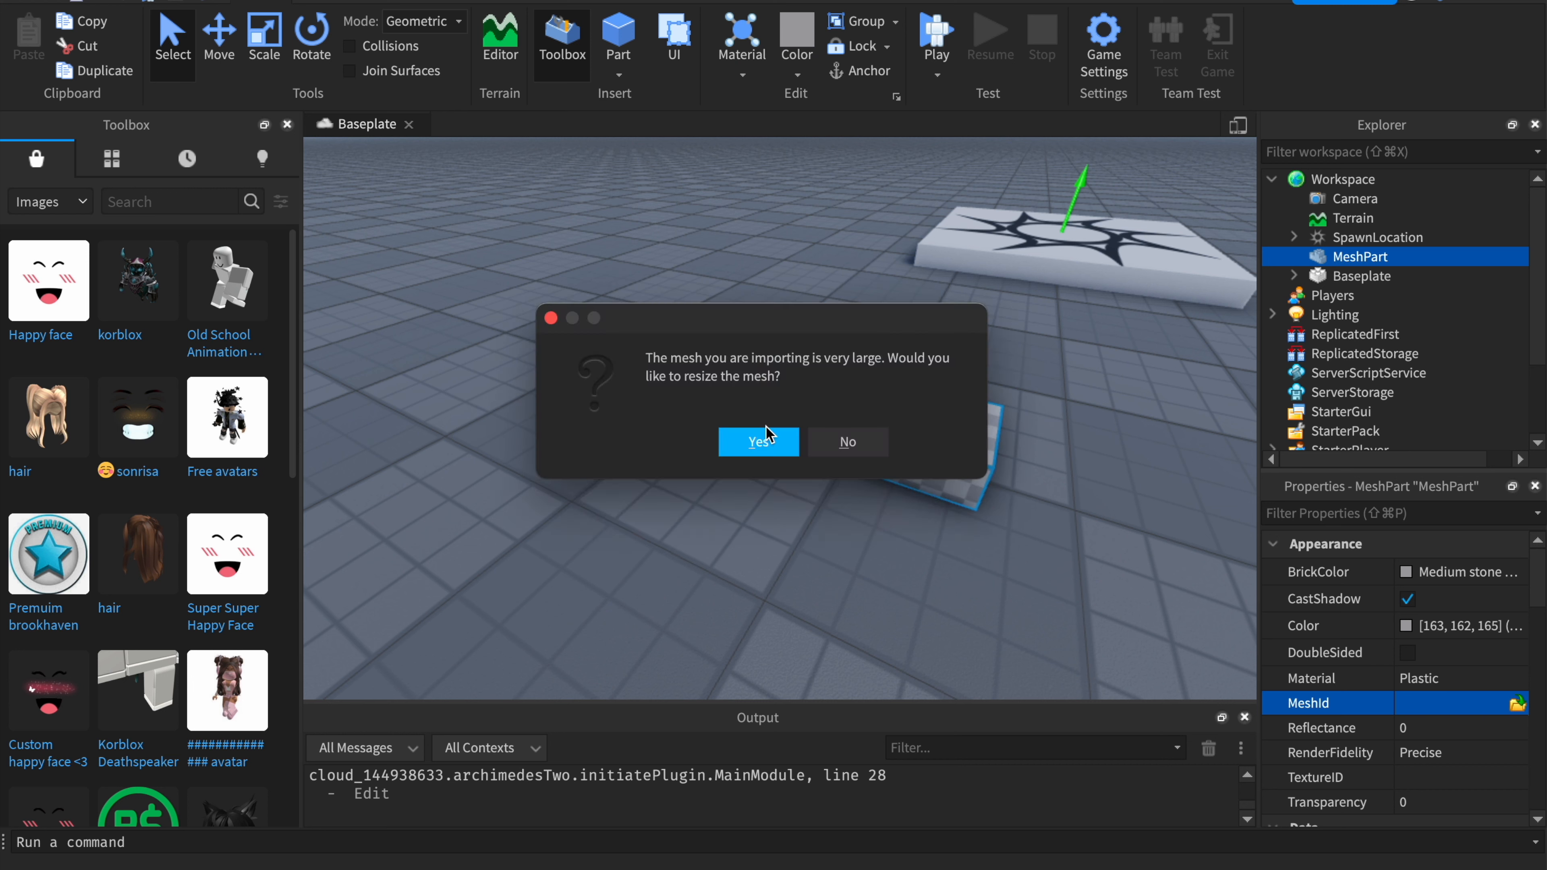
pyautogui.click(765, 442)
pyautogui.click(871, 451)
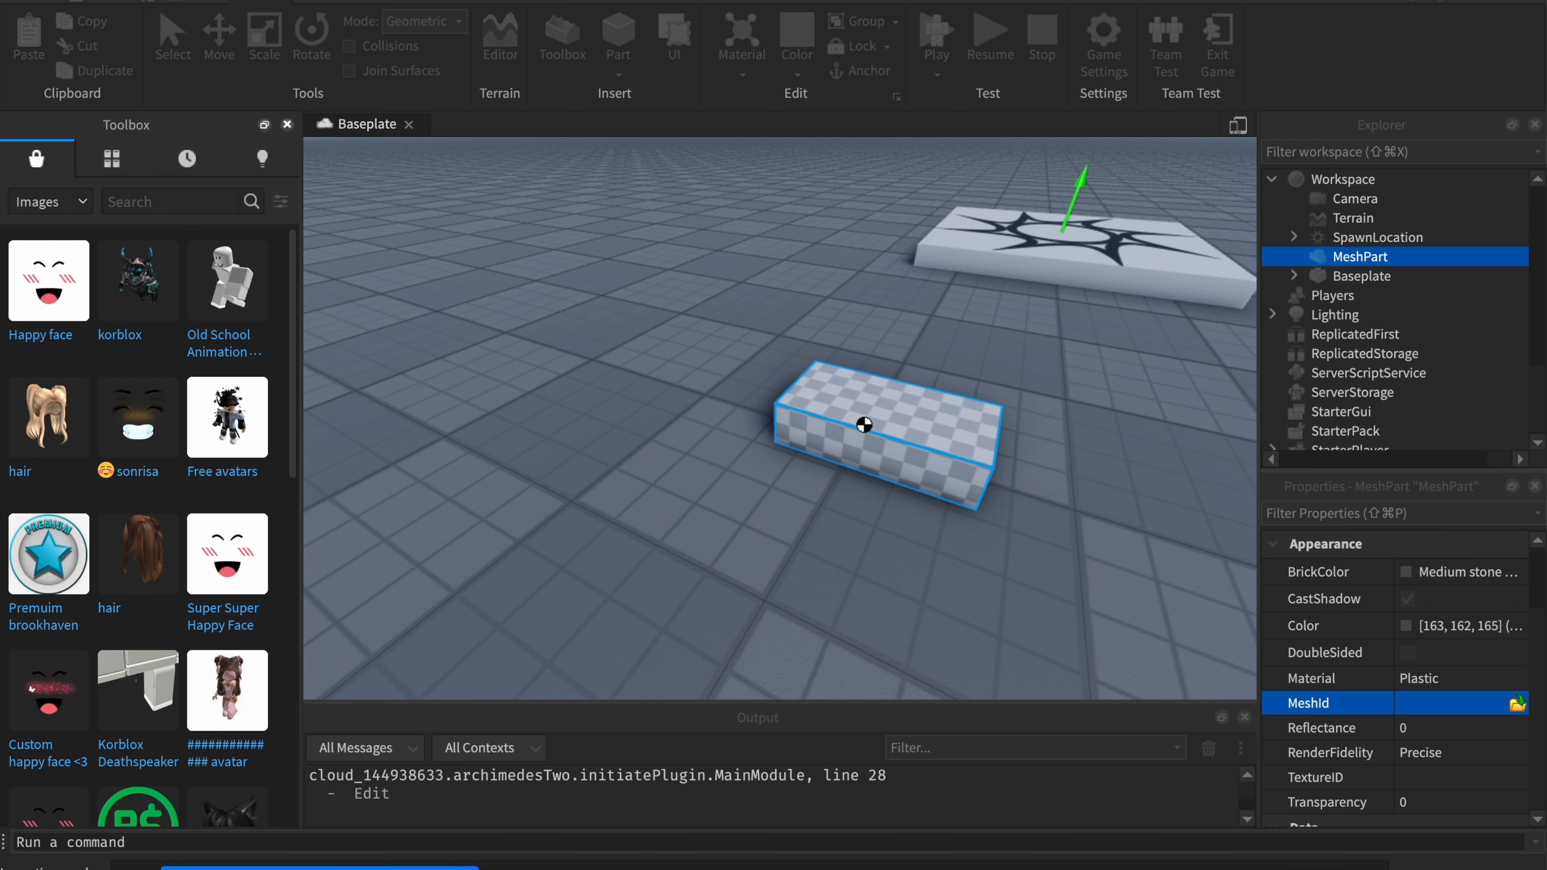
# Reposition the imported bottle MeshPart and scale it down beside the spawn platform, leaving it deselected
pyautogui.click(917, 291)
pyautogui.moveTo(790, 352); pyautogui.dragTo(755, 509)
pyautogui.moveTo(861, 401); pyautogui.dragTo(861, 401, button='right')
pyautogui.click(275, 56)
pyautogui.moveTo(651, 240); pyautogui.dragTo(870, 359)
pyautogui.scroll(3, 870, 360)
pyautogui.scroll(-2, 871, 525)
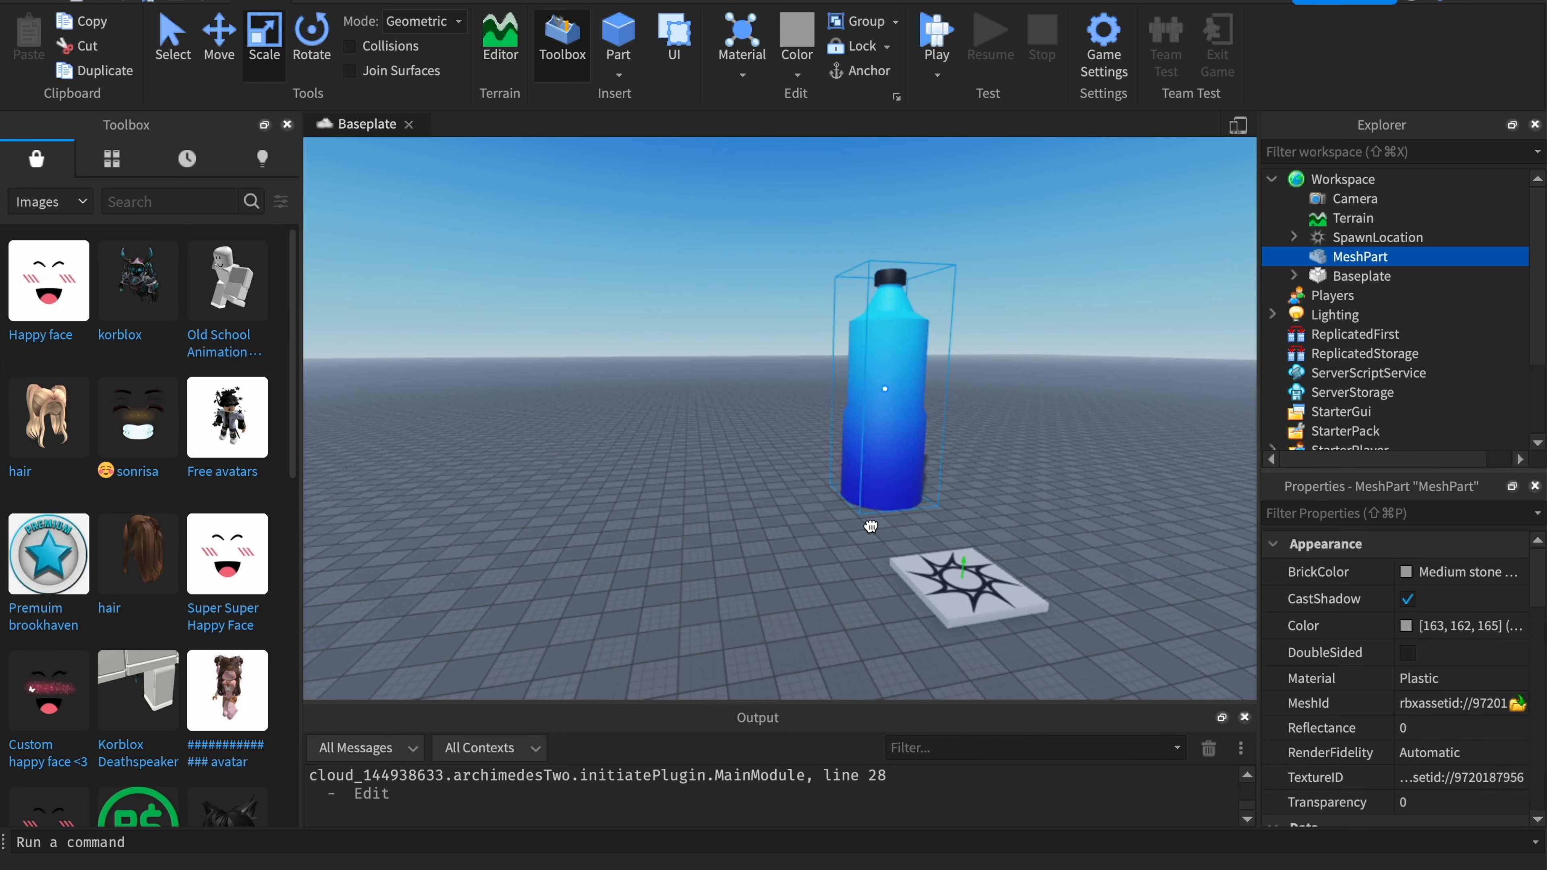
pyautogui.click(829, 418)
pyautogui.scroll(3, 824, 414)
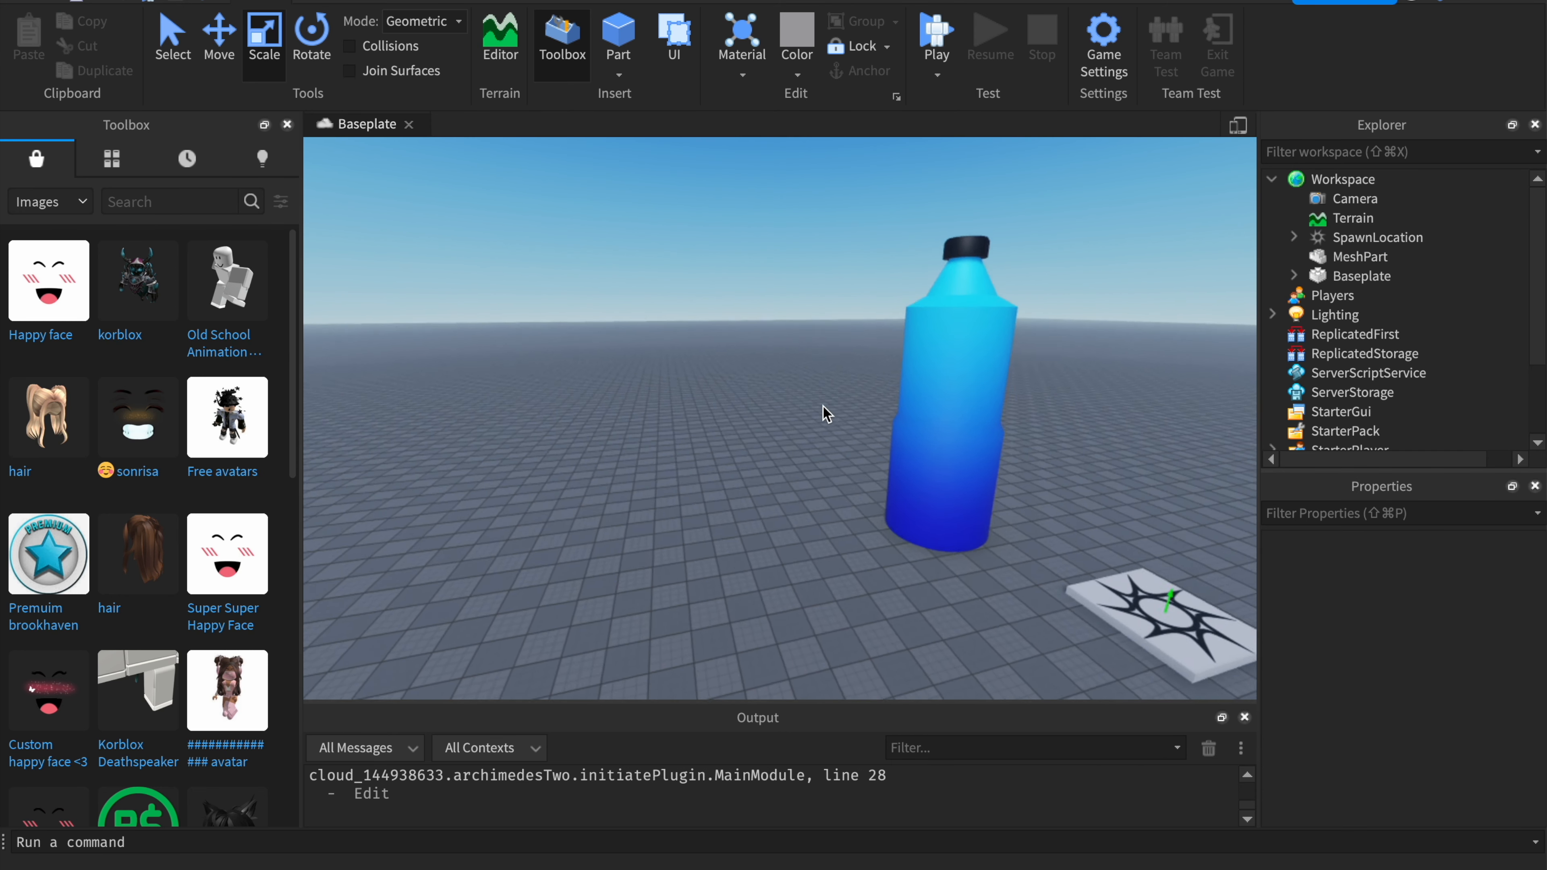
pyautogui.scroll(5, 570, 217)
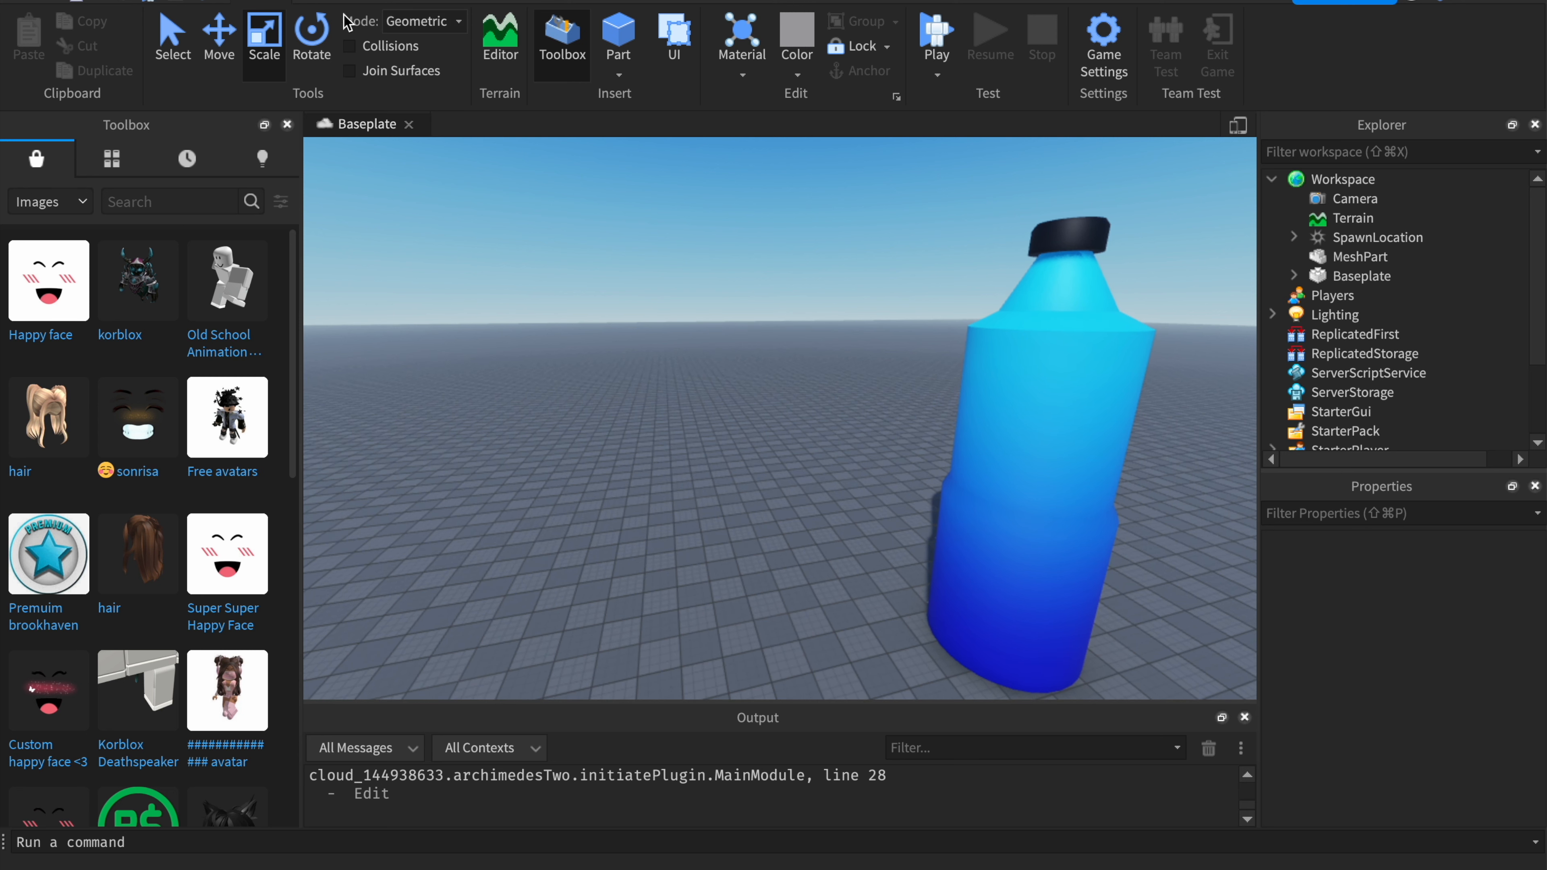
# Find and open the Asset Manager
pyautogui.click(413, 5)
pyautogui.click(460, 4)
pyautogui.click(506, 4)
pyautogui.click(448, 5)
pyautogui.click(413, 5)
pyautogui.click(333, 4)
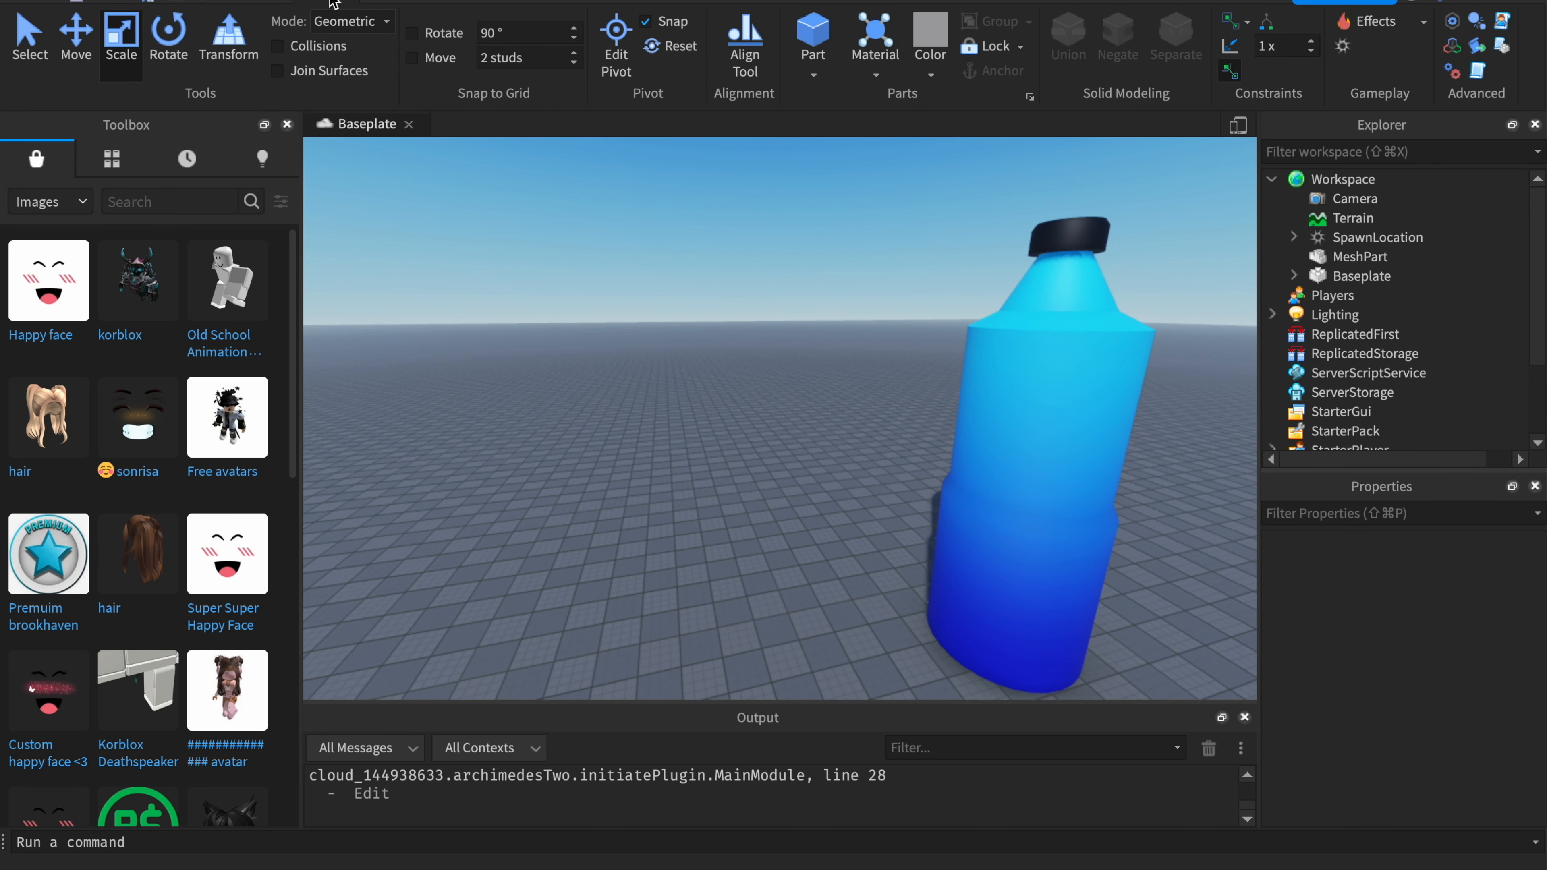
pyautogui.click(413, 5)
pyautogui.click(449, 4)
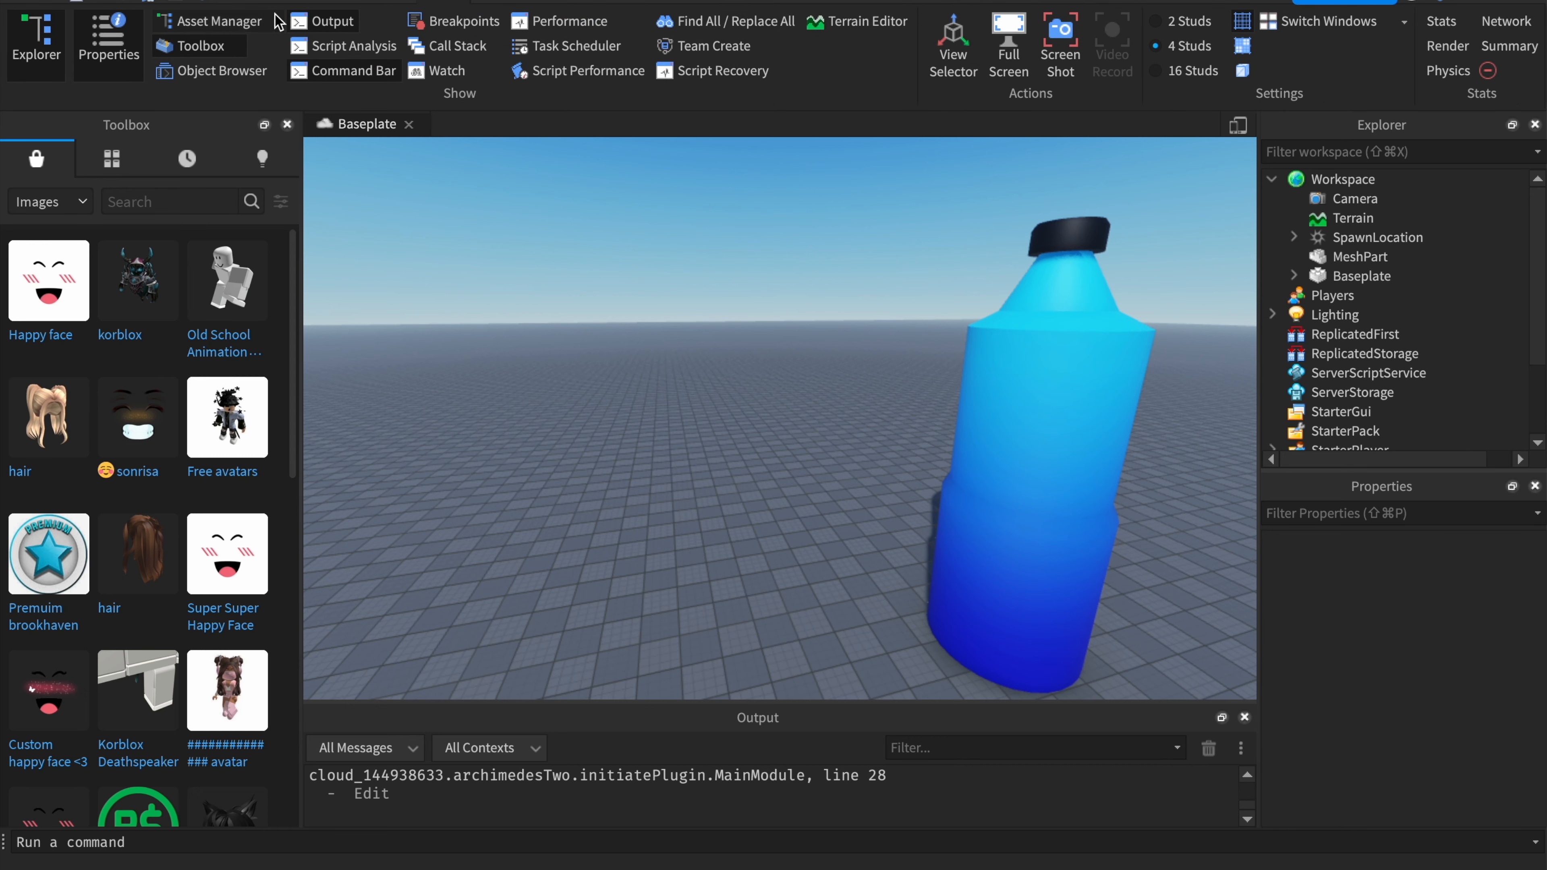
pyautogui.click(234, 25)
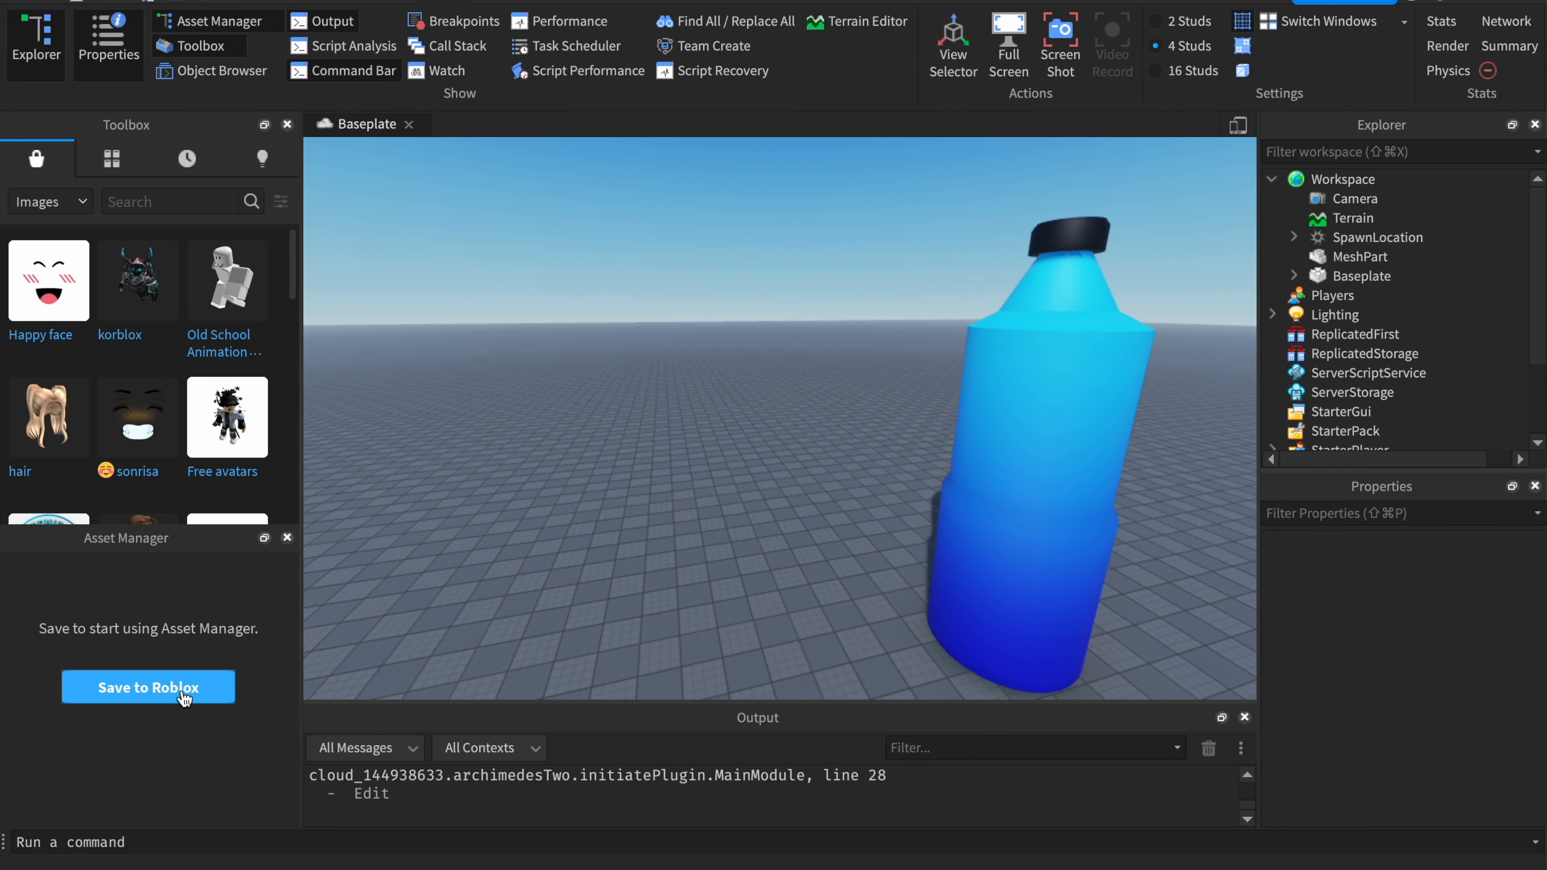
# Save the place to Roblox as a new game named Test2
pyautogui.click(217, 691)
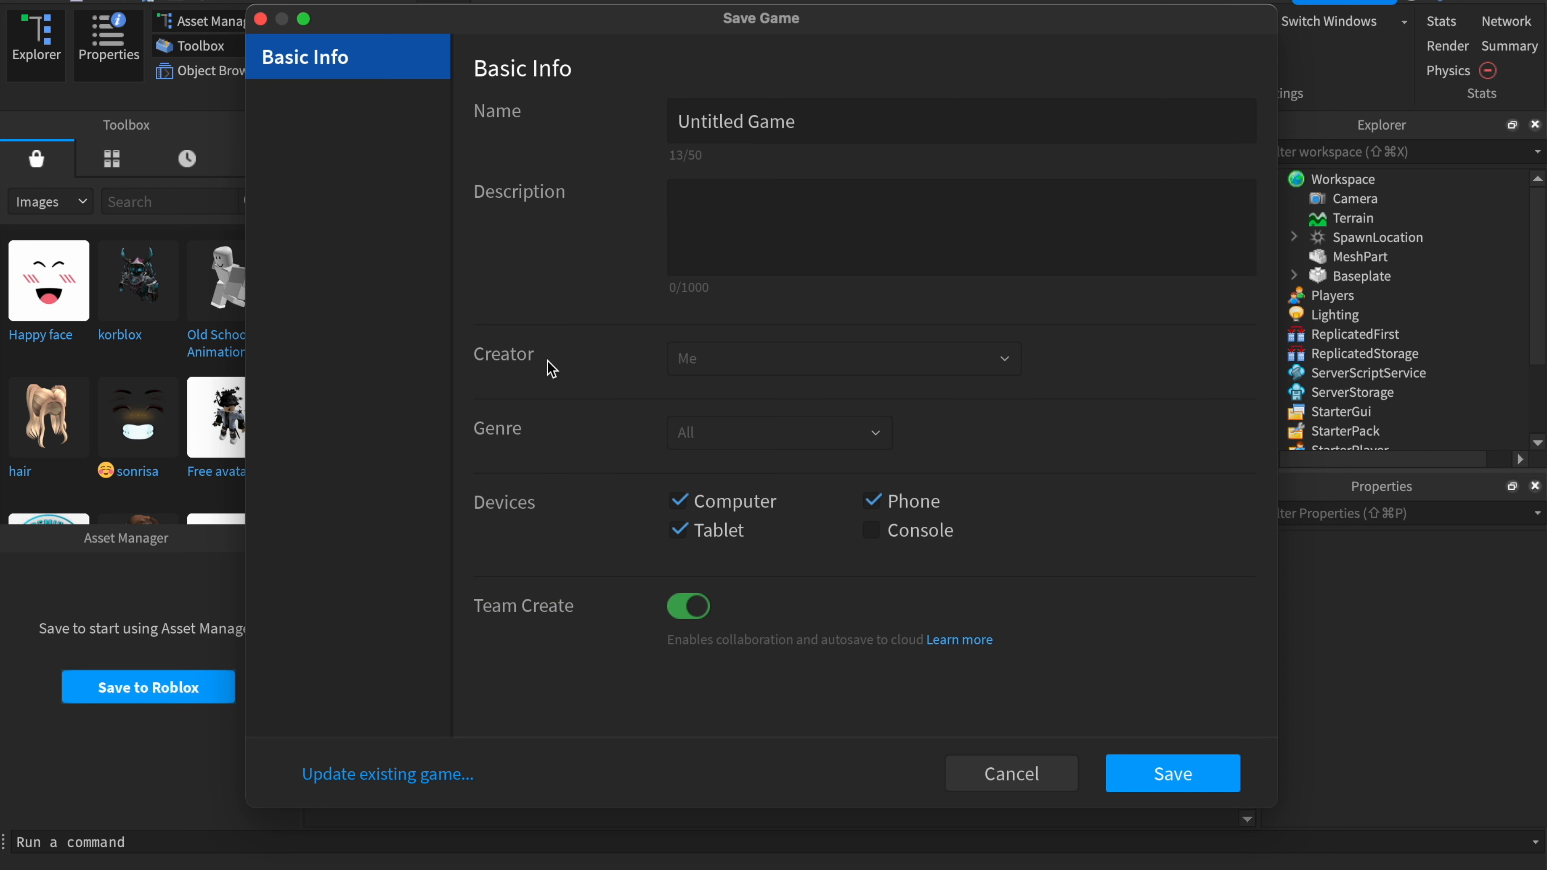
pyautogui.moveTo(860, 115); pyautogui.dragTo(596, 112)
pyautogui.write('w')
pyautogui.press('BackSpace')
pyautogui.write('Test2')
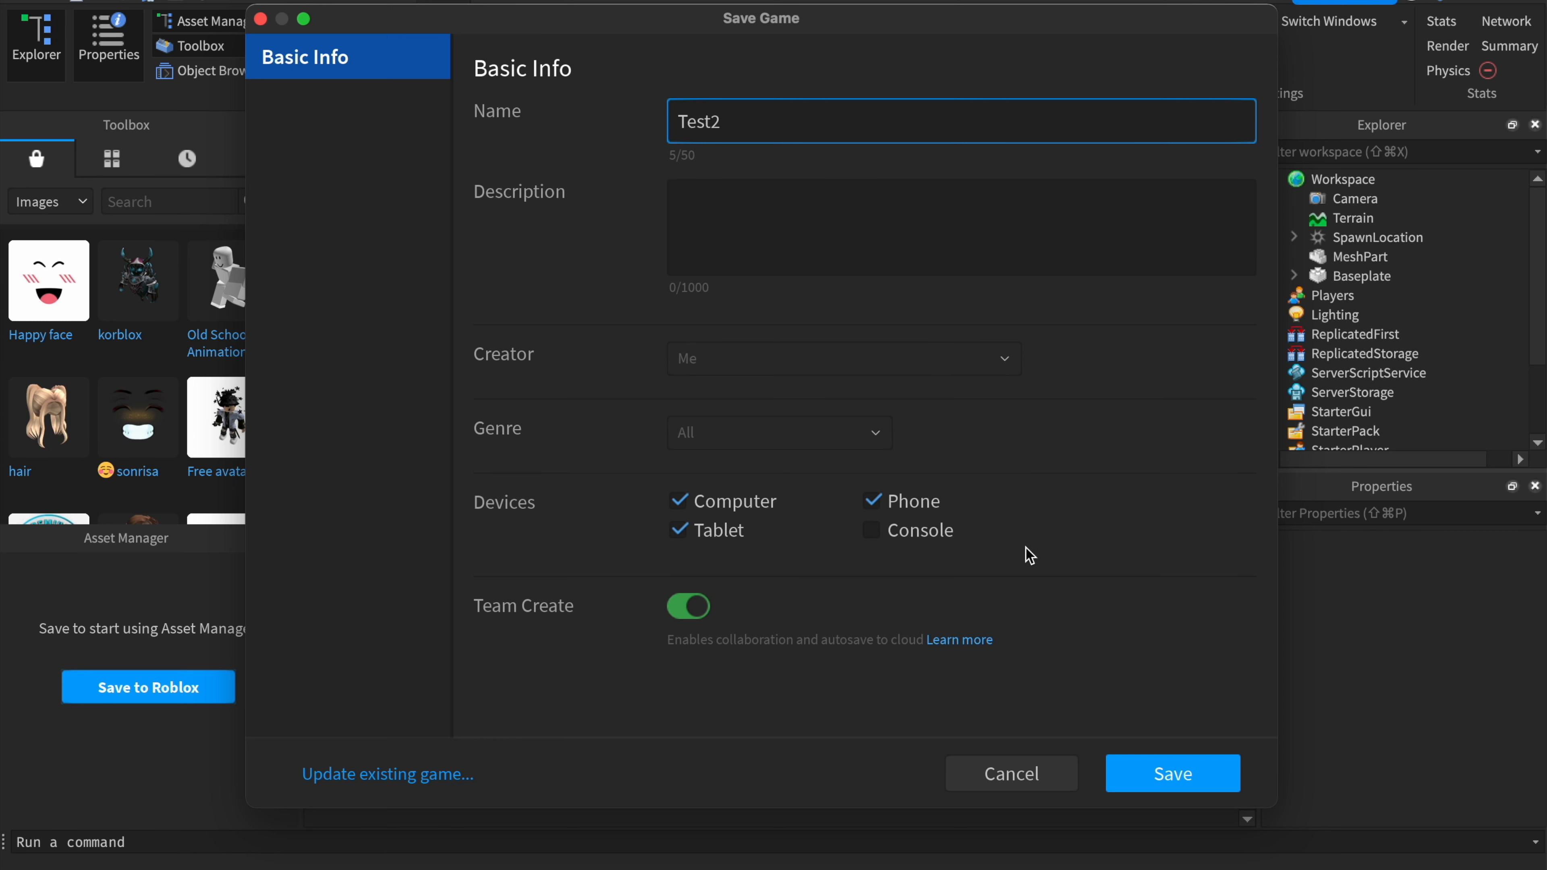
pyautogui.click(1164, 775)
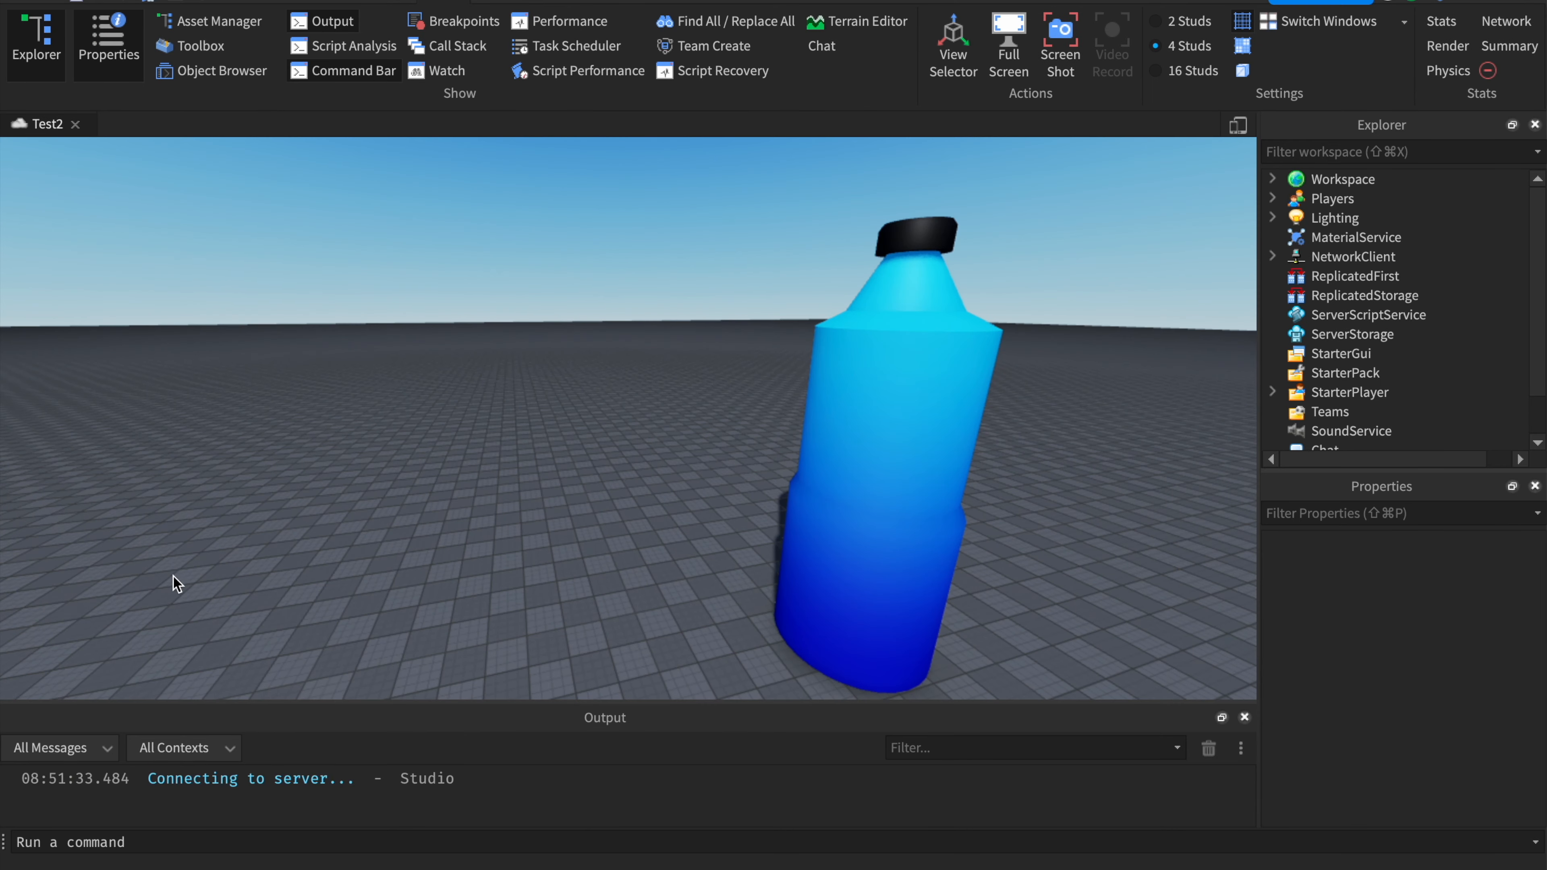
# Reopen the Asset Manager and bulk-import WaterBottle_Test.fbx, found by searching for "water", with the default mesh import options
pyautogui.click(216, 21)
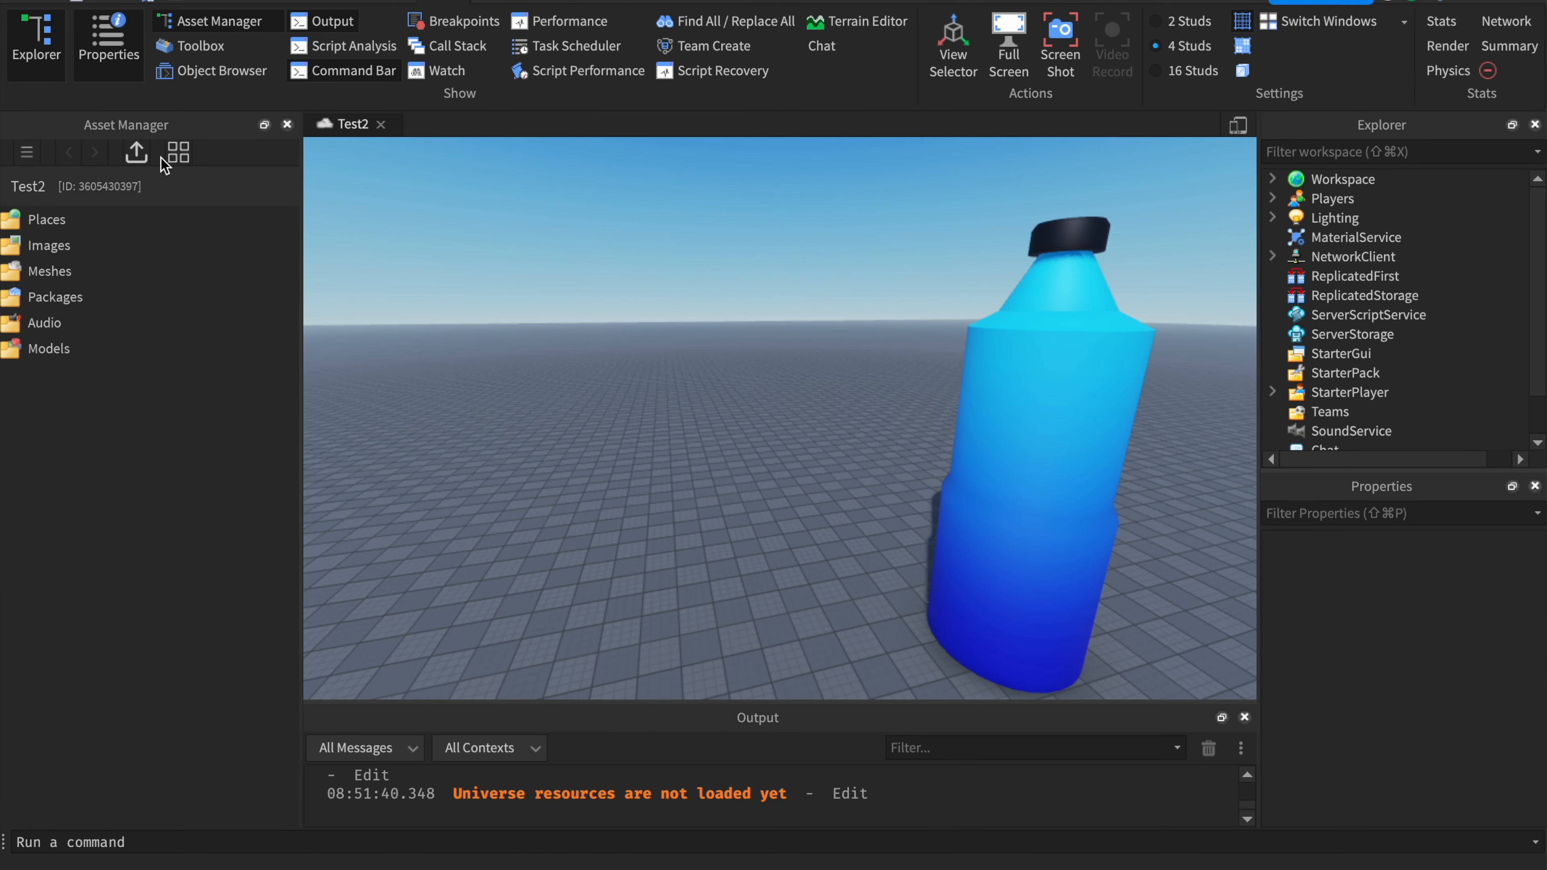
pyautogui.click(136, 153)
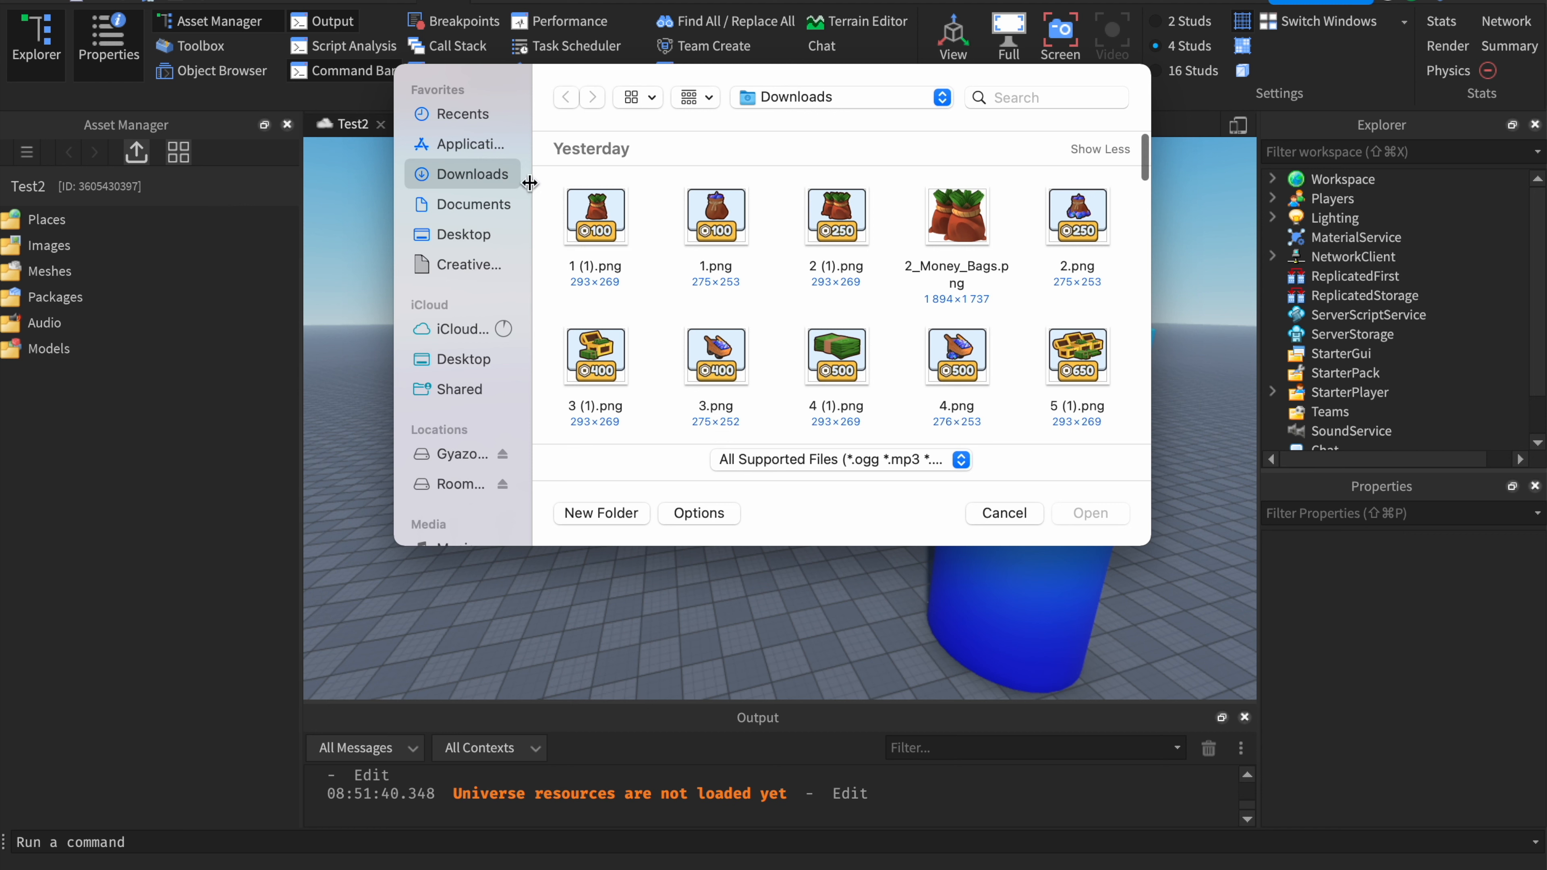
pyautogui.scroll(-2, 598, 253)
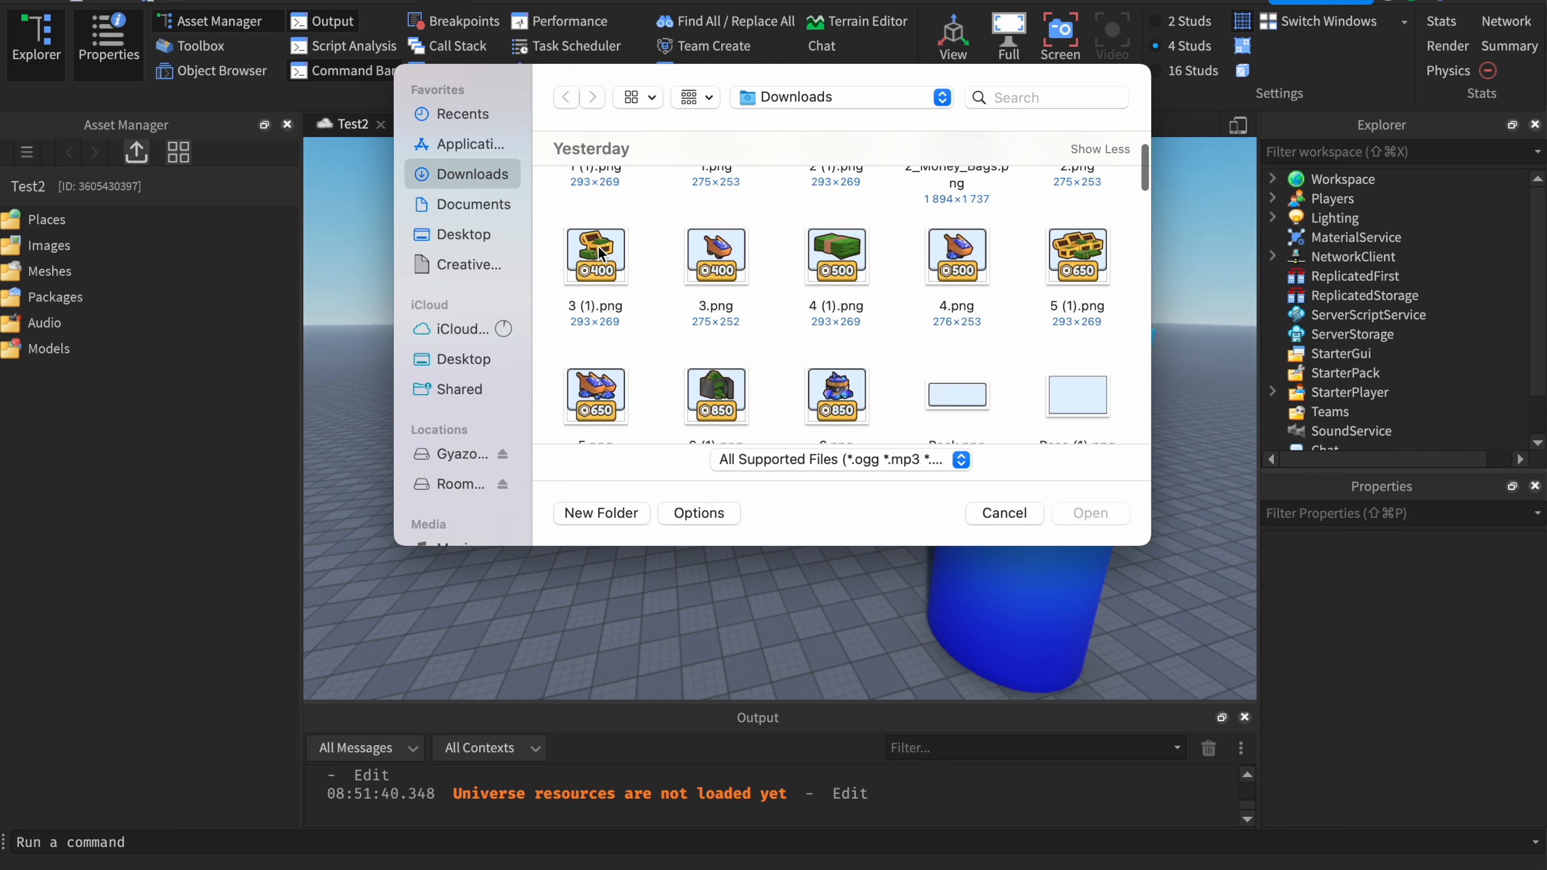
pyautogui.click(1062, 97)
pyautogui.write('water')
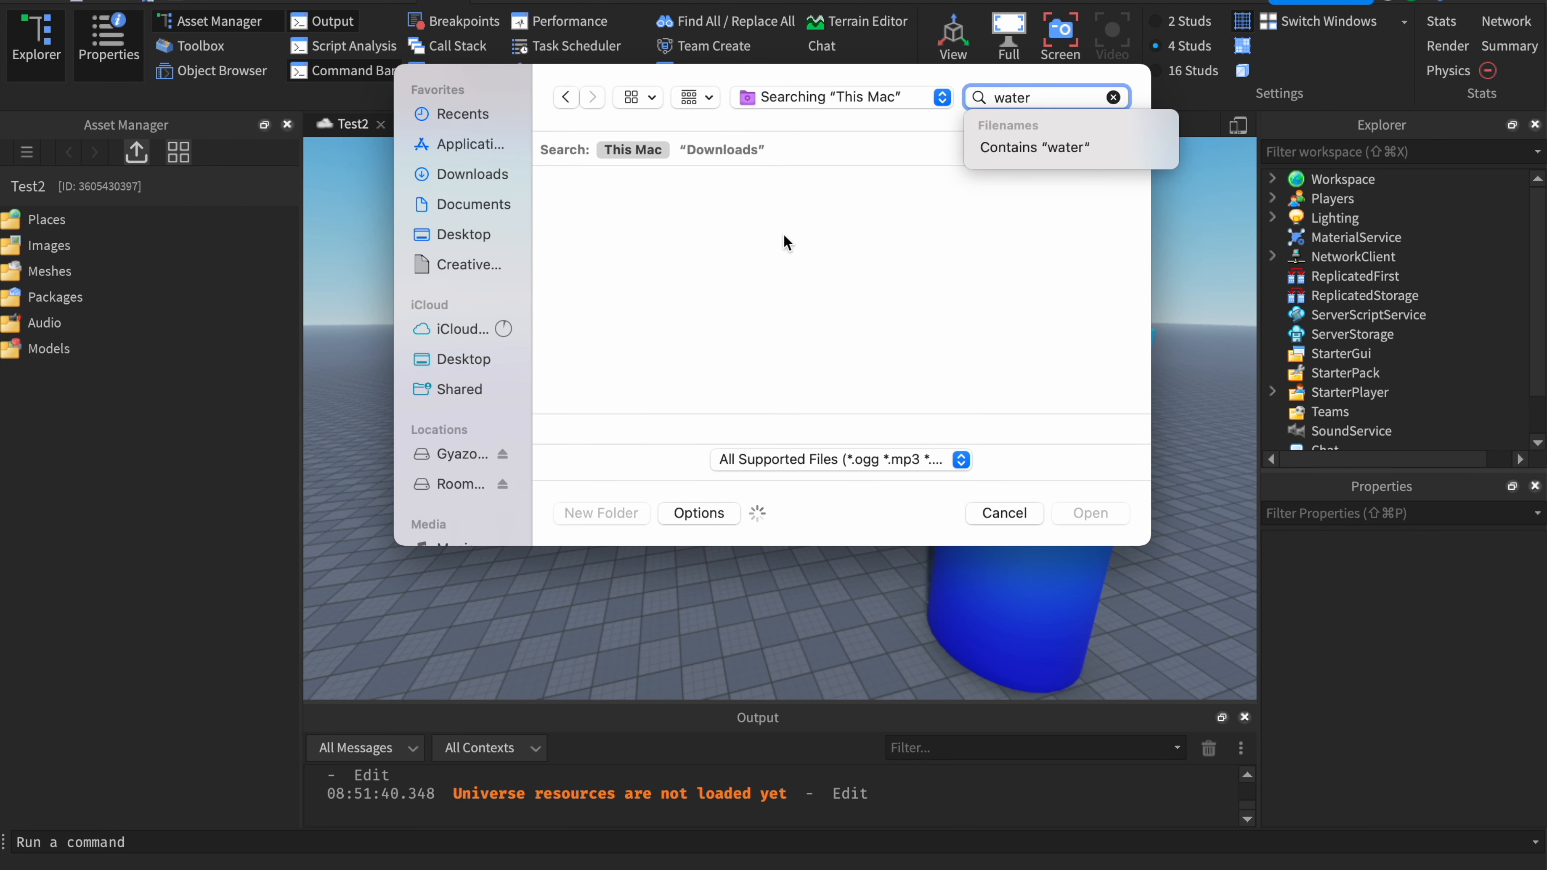
pyautogui.click(597, 259)
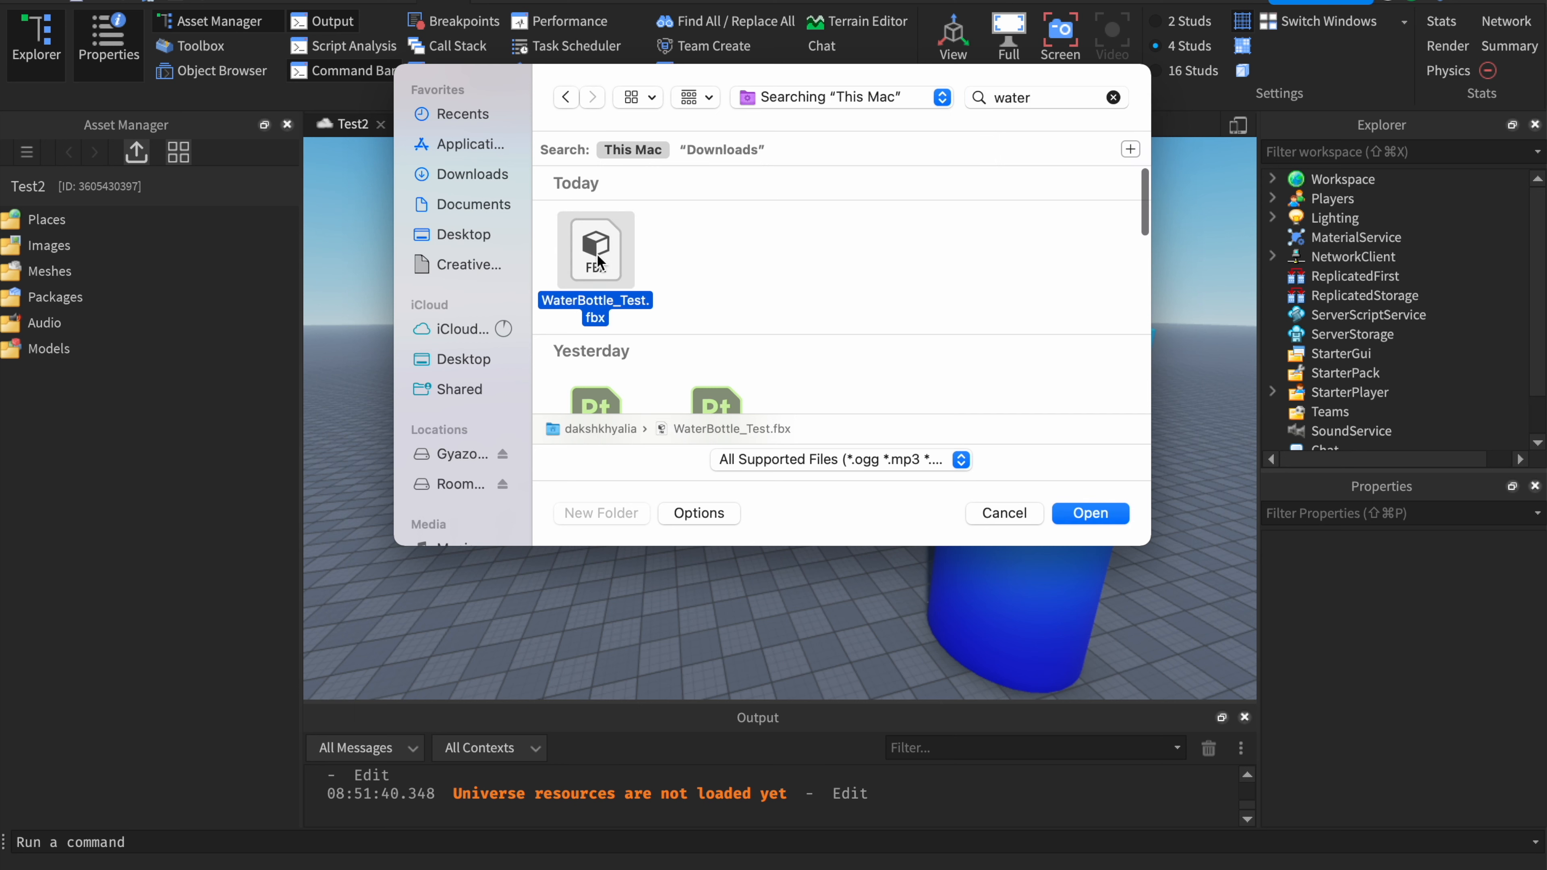
pyautogui.click(1105, 523)
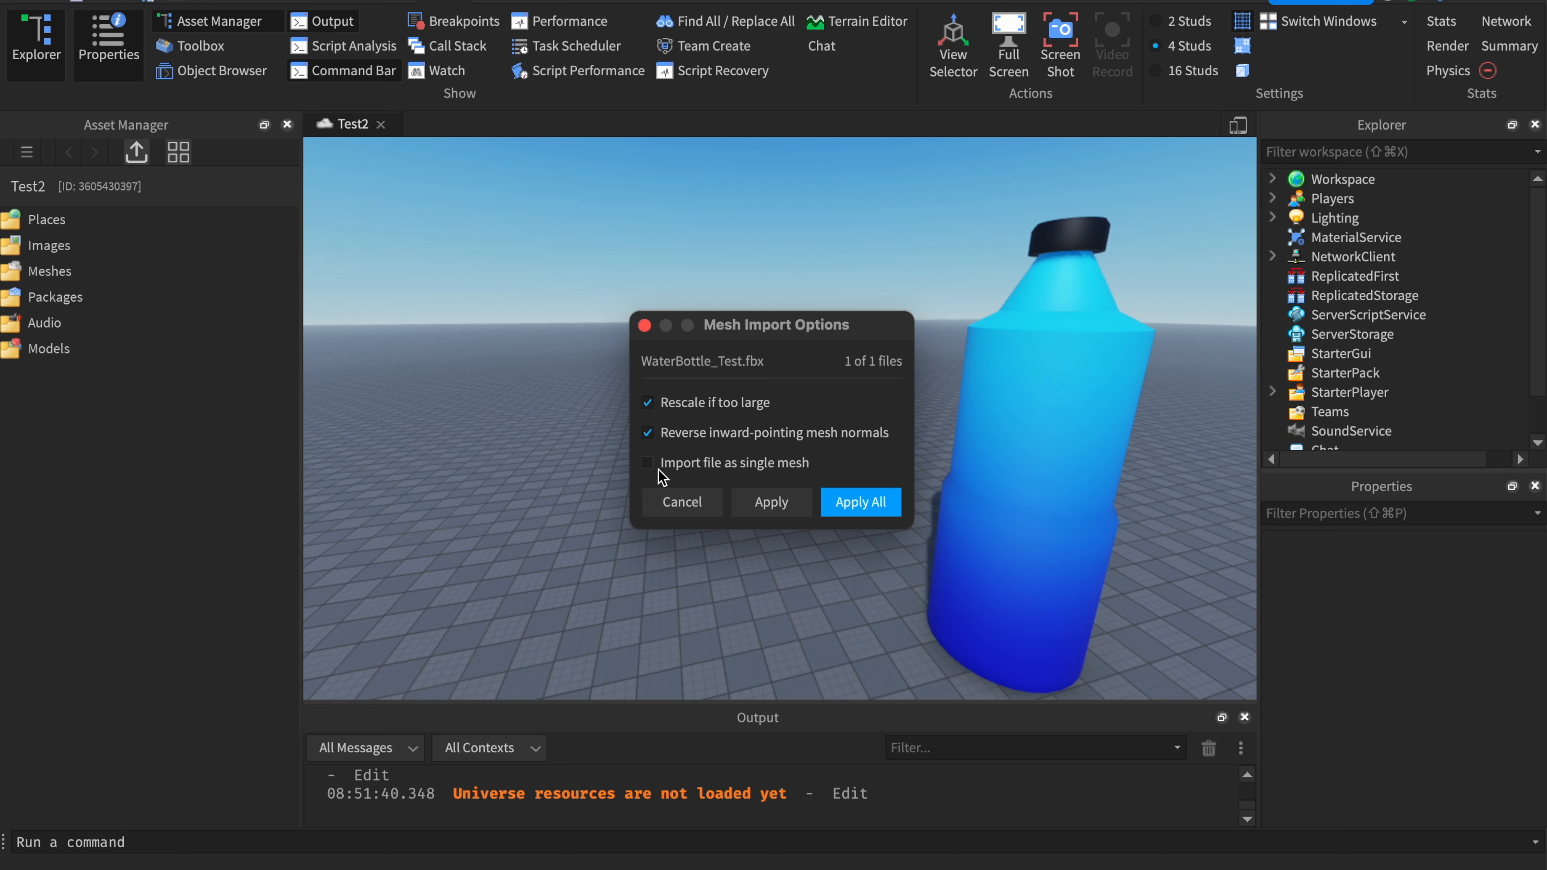
pyautogui.click(884, 503)
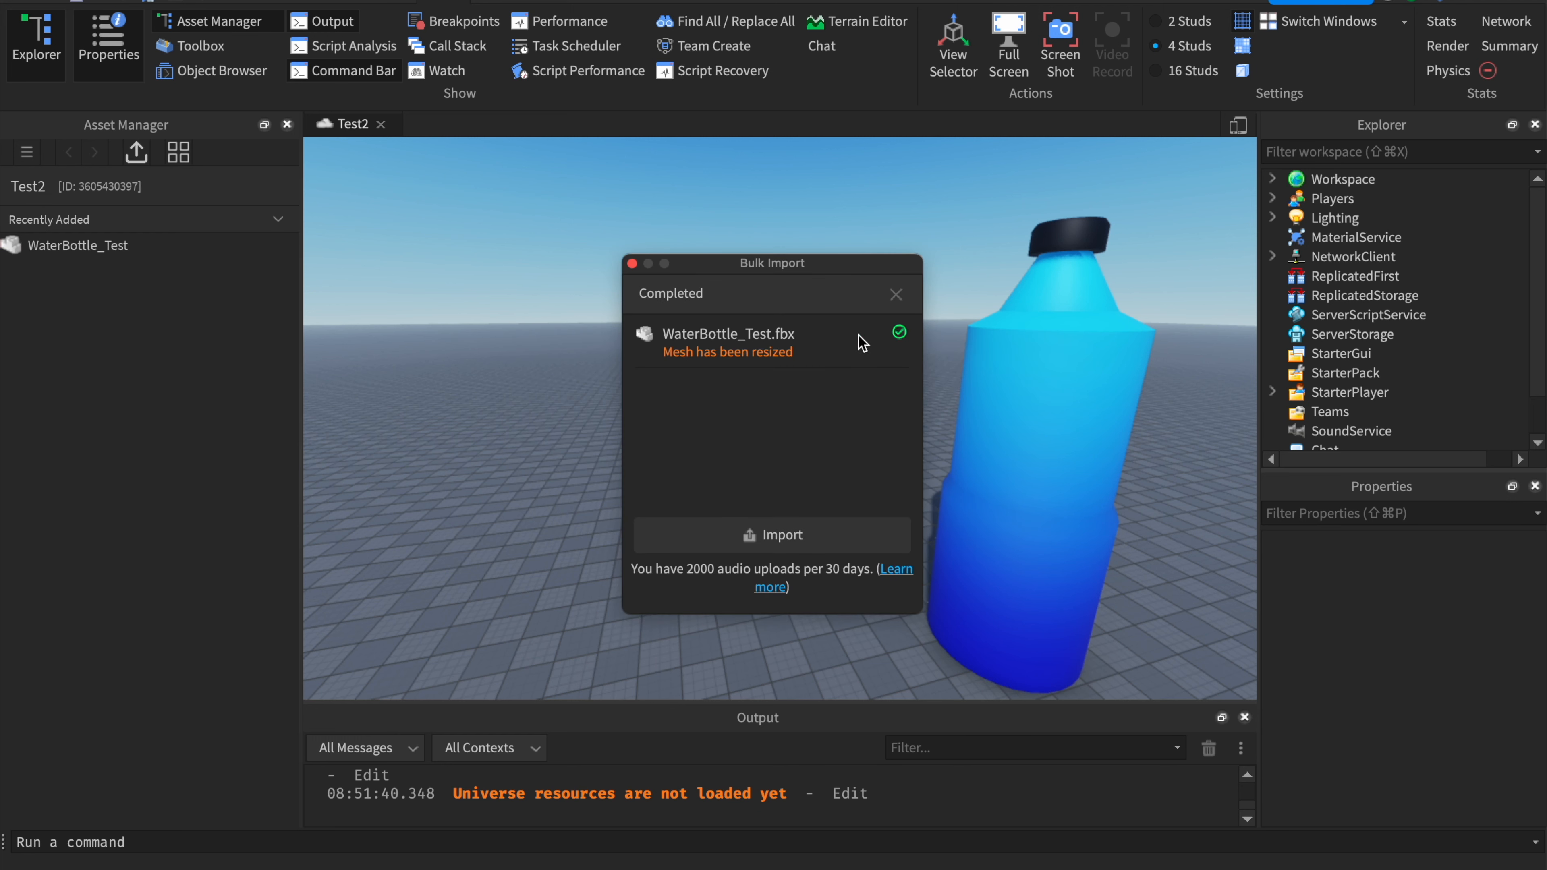
# Insert the WaterBottle_Test mesh with its location and move it next to the first bottle
pyautogui.click(166, 245)
pyautogui.rightClick(162, 248)
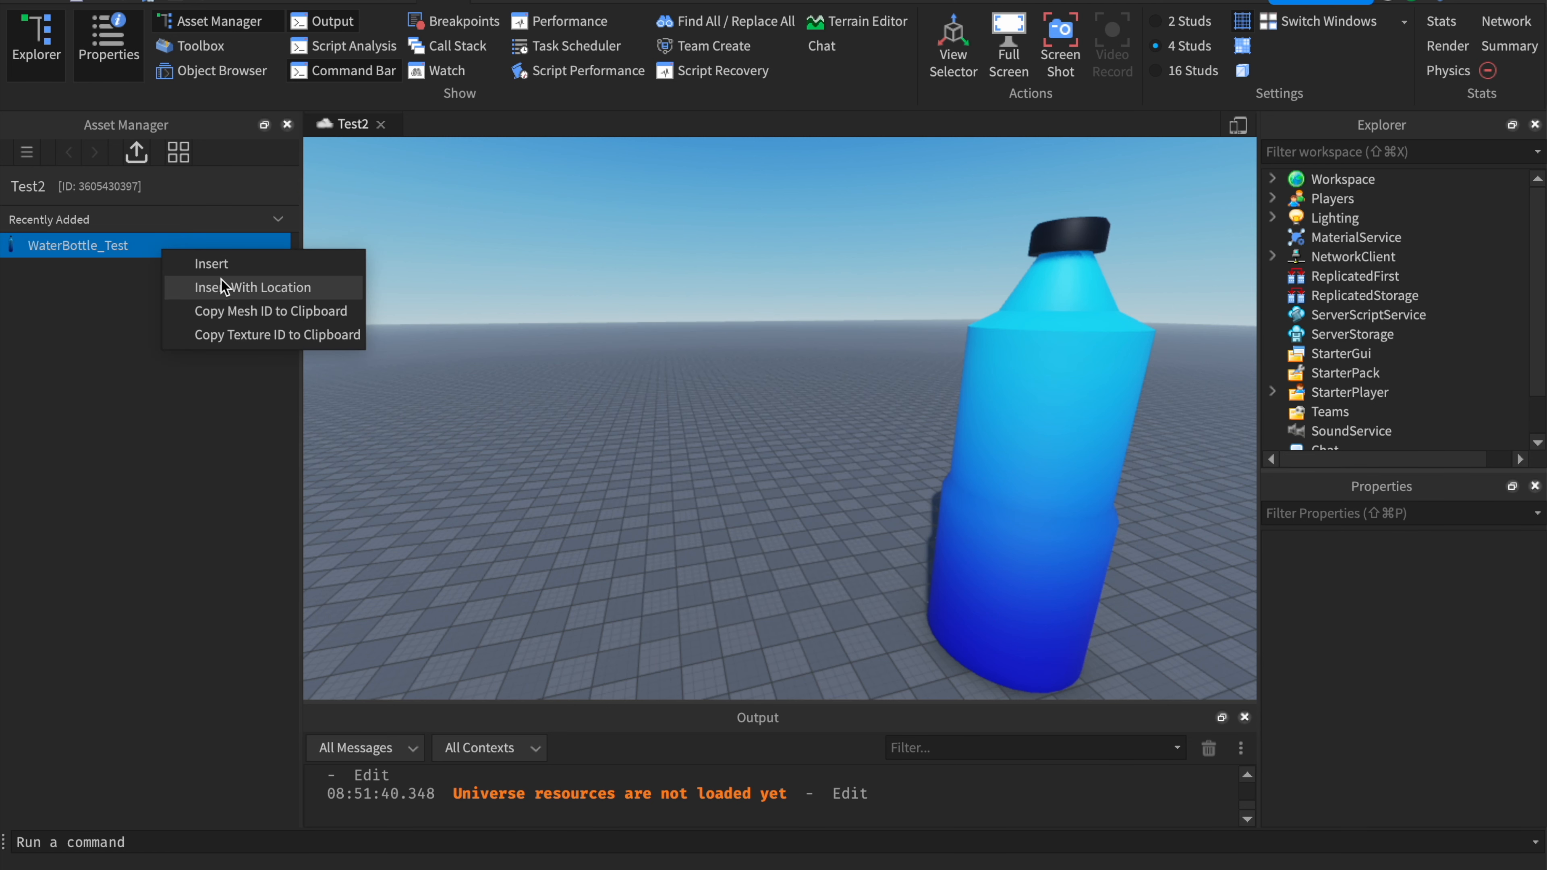
pyautogui.click(252, 287)
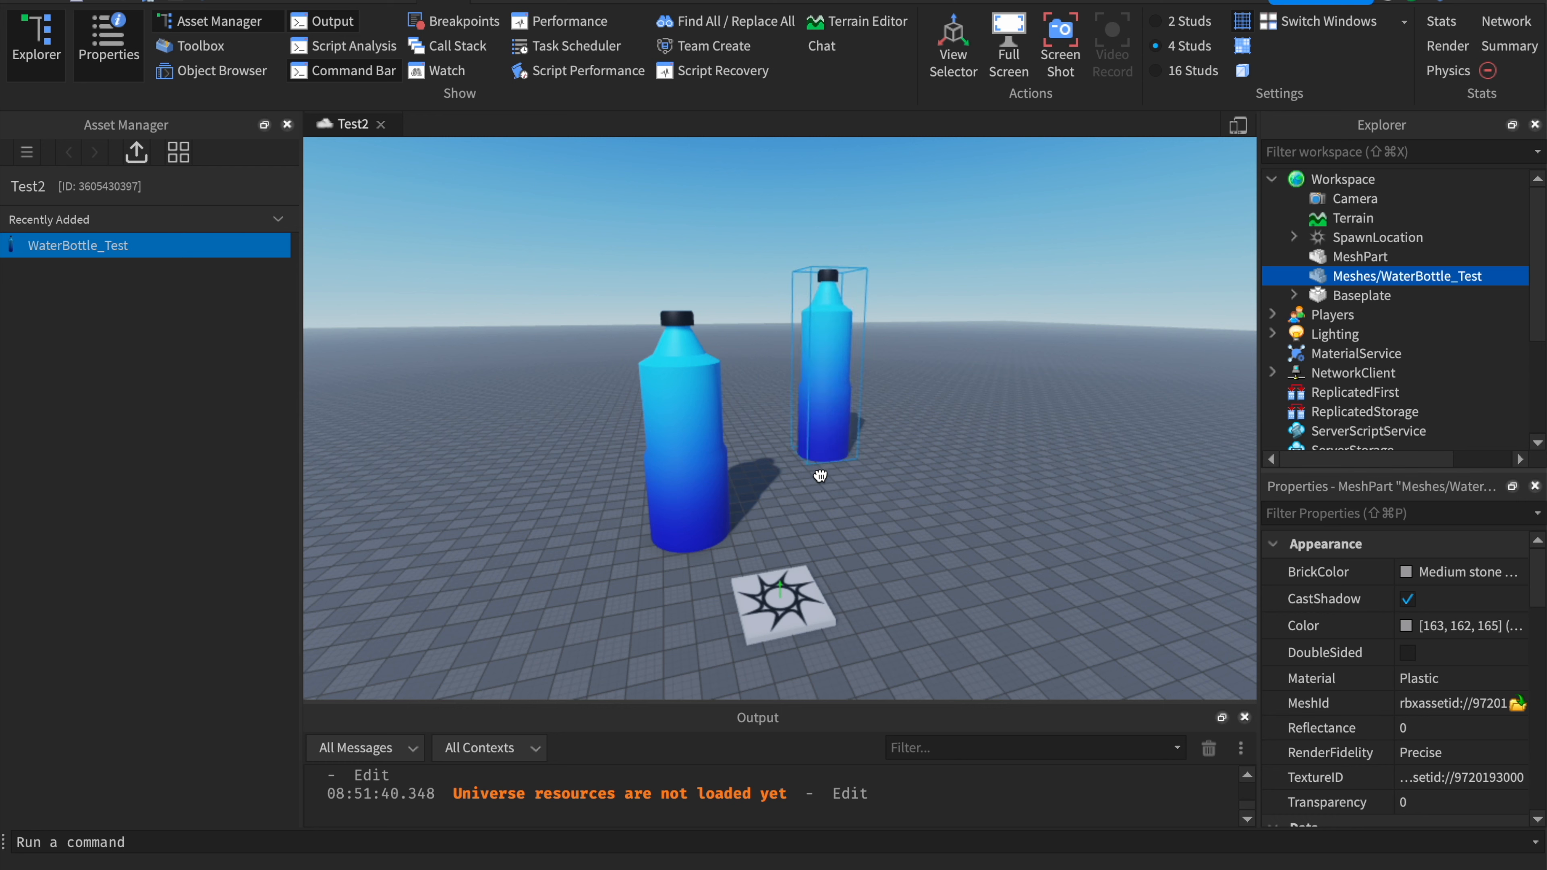
pyautogui.moveTo(620, 542); pyautogui.dragTo(556, 575)
# Compare the two bottles side by side in the viewport
pyautogui.click(692, 474)
pyautogui.click(553, 429)
pyautogui.click(682, 419)
pyautogui.click(567, 424)
pyautogui.click(734, 405)
pyautogui.moveTo(813, 315); pyautogui.dragTo(813, 315, button='right')
pyautogui.scroll(5, 816, 321)
# Check that the New Mesh Importer is activated among the beta features and close the dialog without changes
pyautogui.click(527, 3)
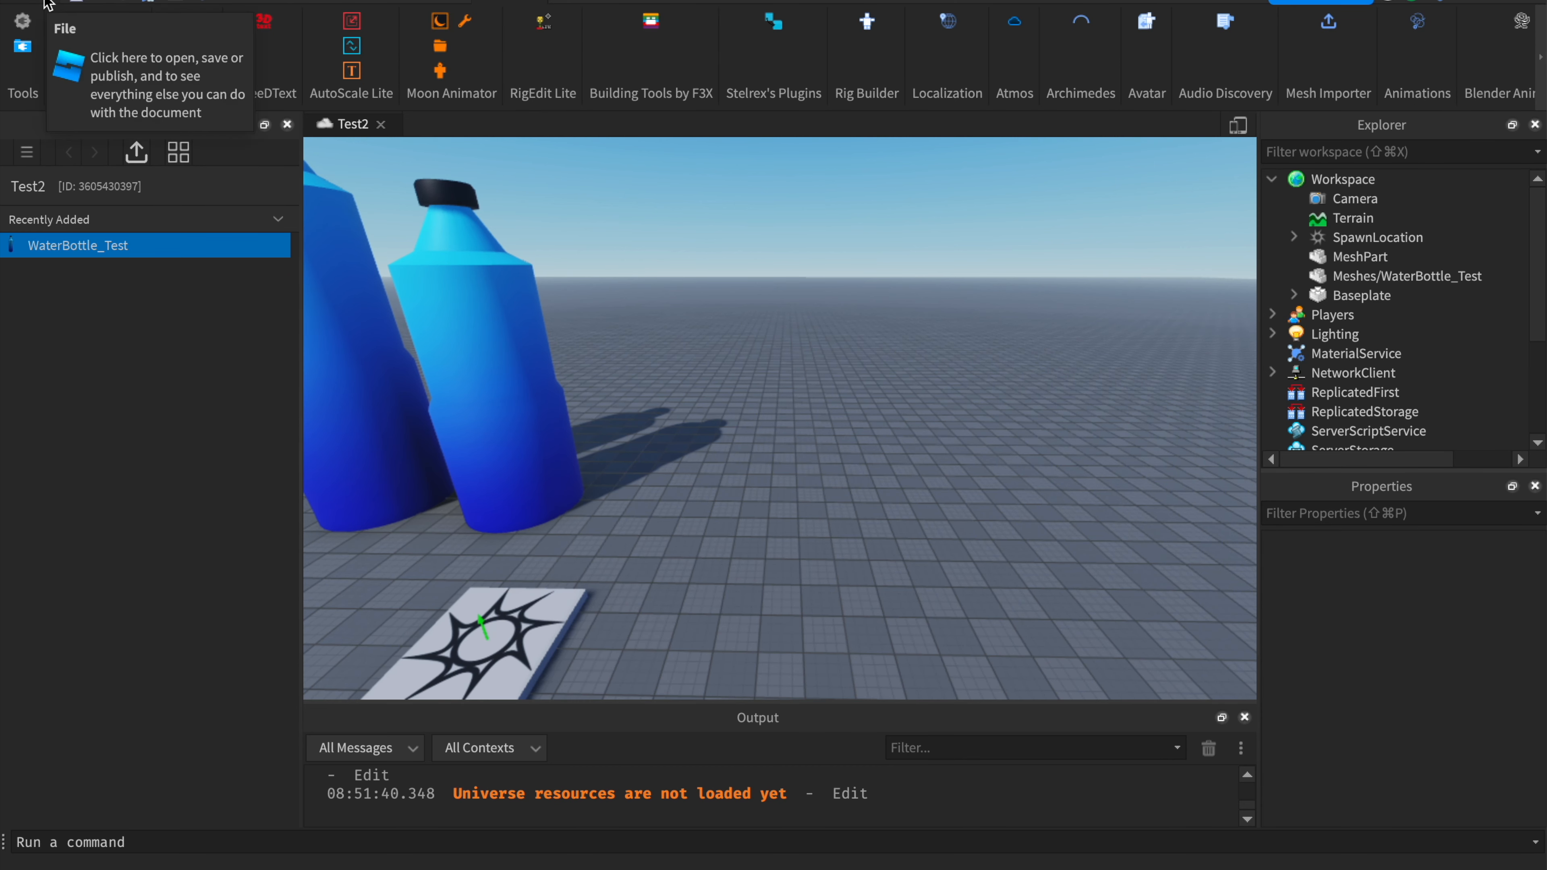
pyautogui.click(23, 46)
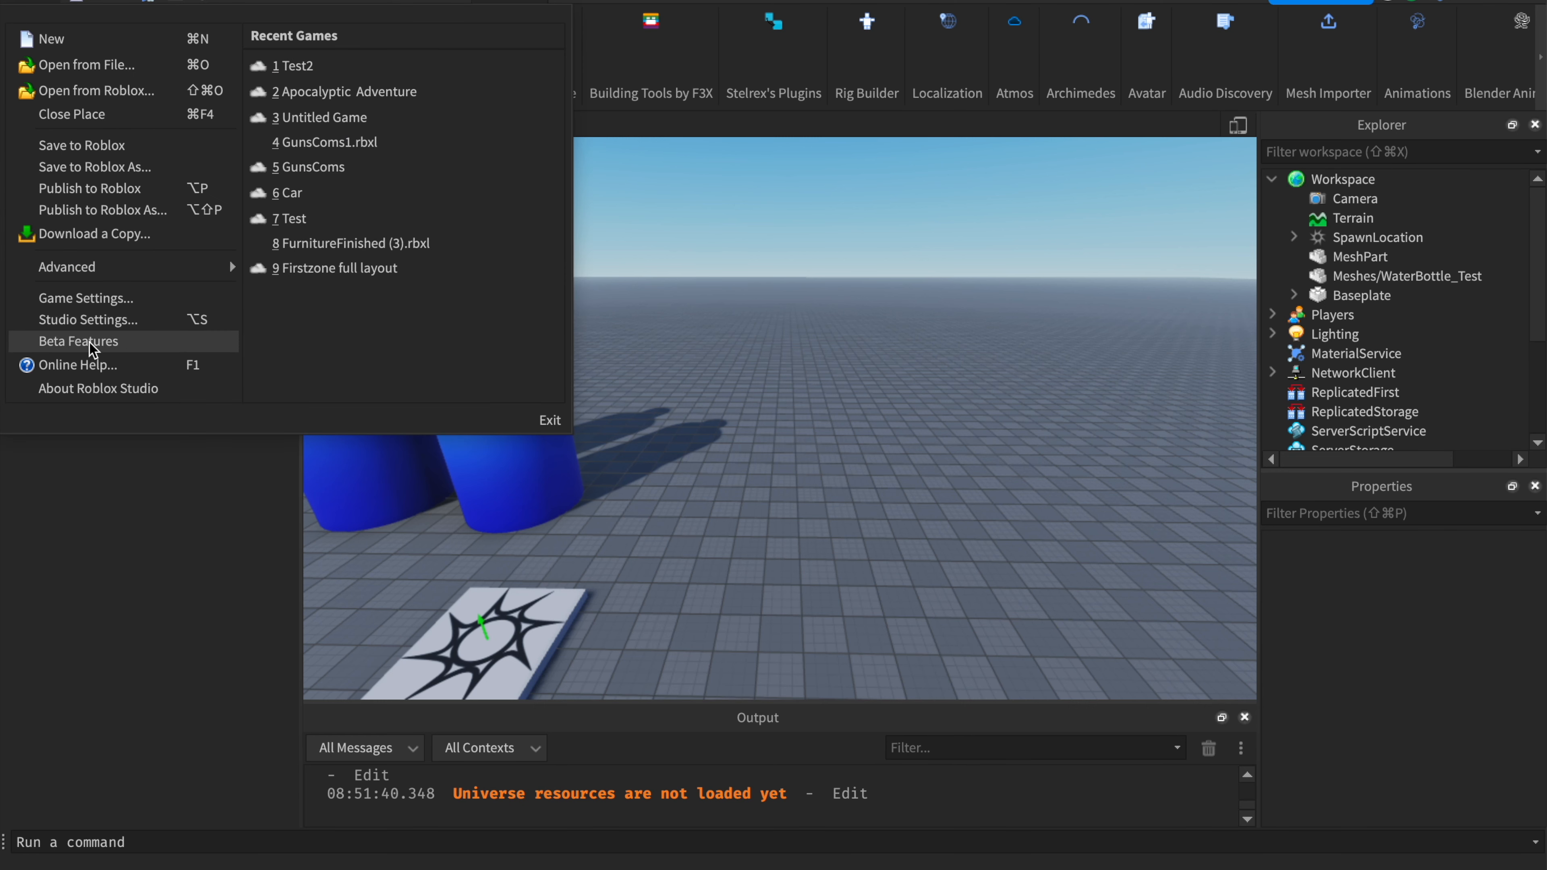
pyautogui.click(80, 341)
pyautogui.scroll(-10, 672, 413)
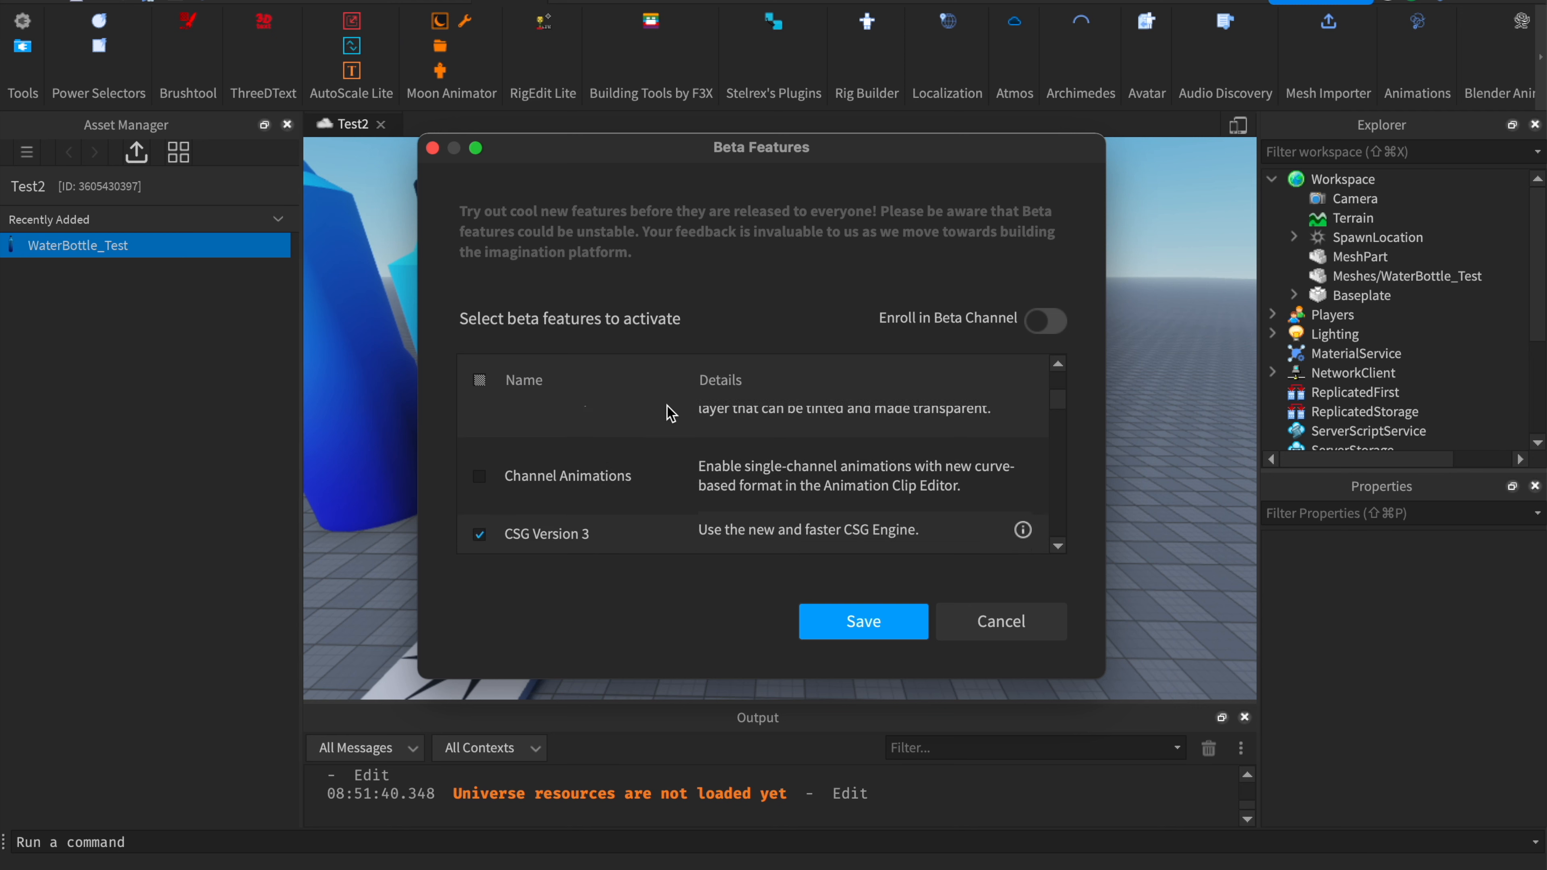
pyautogui.scroll(-1, 670, 413)
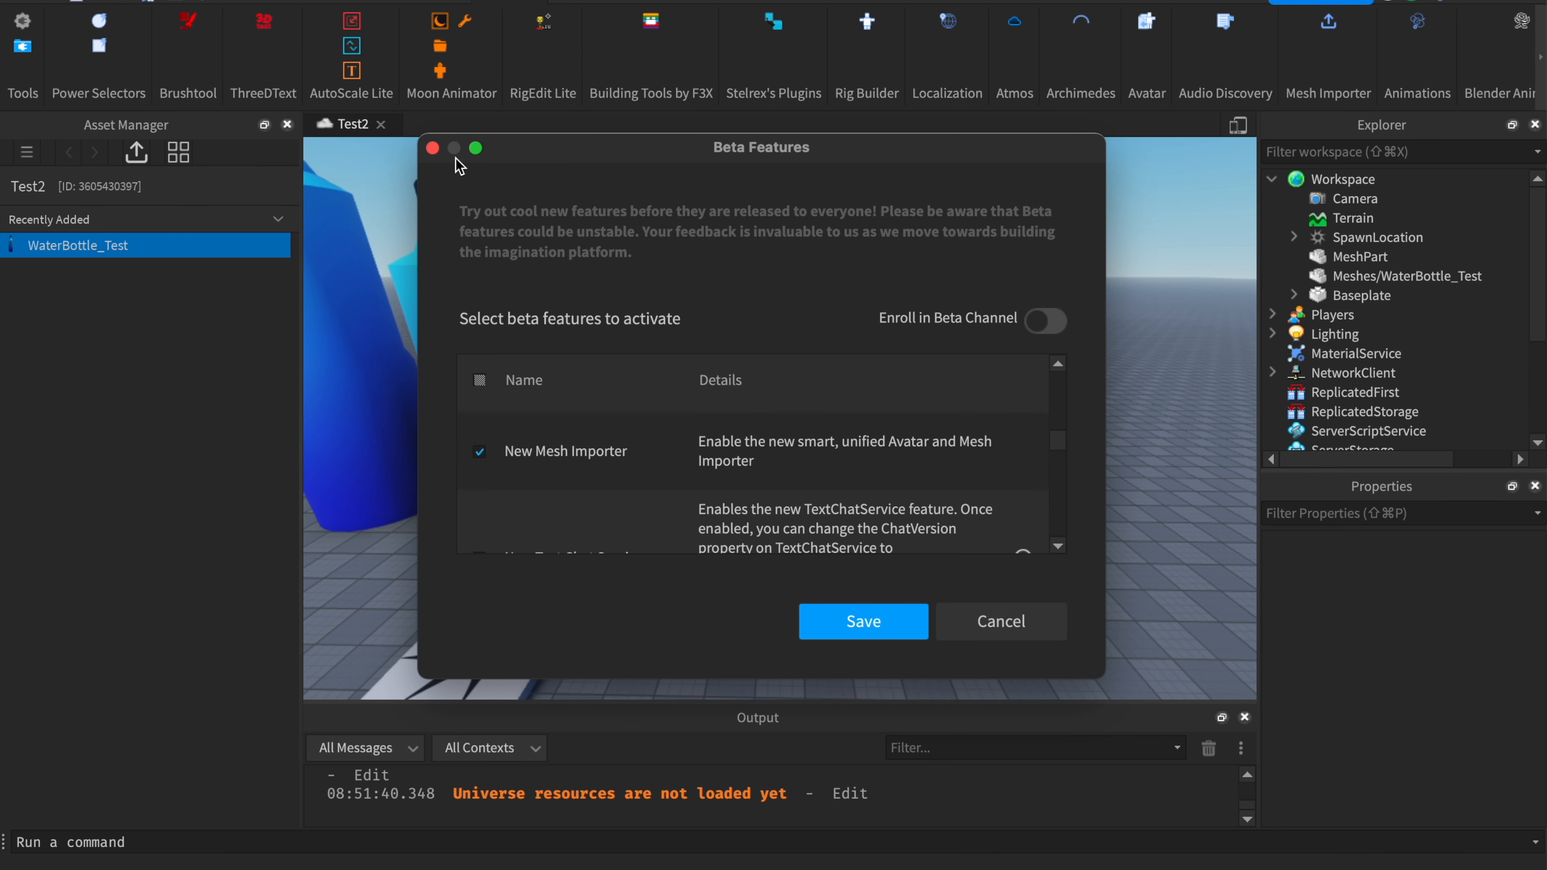
pyautogui.click(433, 148)
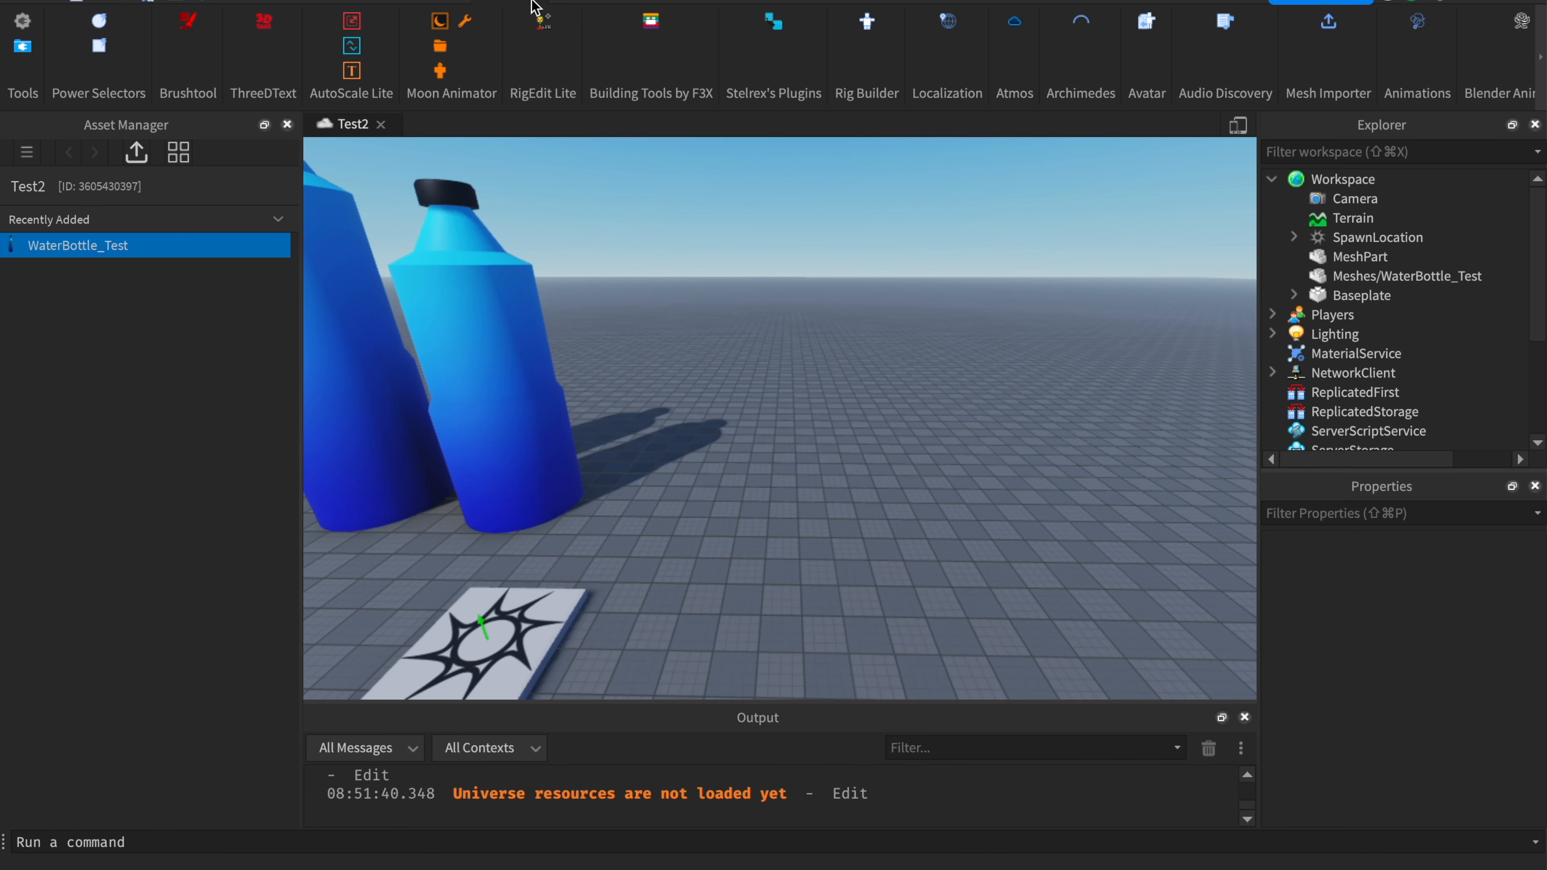
# Start the Mesh Importer plugin, search for "water" and open WaterBottle_Test.fbx in the import preview
pyautogui.click(1328, 25)
pyautogui.scroll(-3, 719, 341)
pyautogui.scroll(-5, 719, 341)
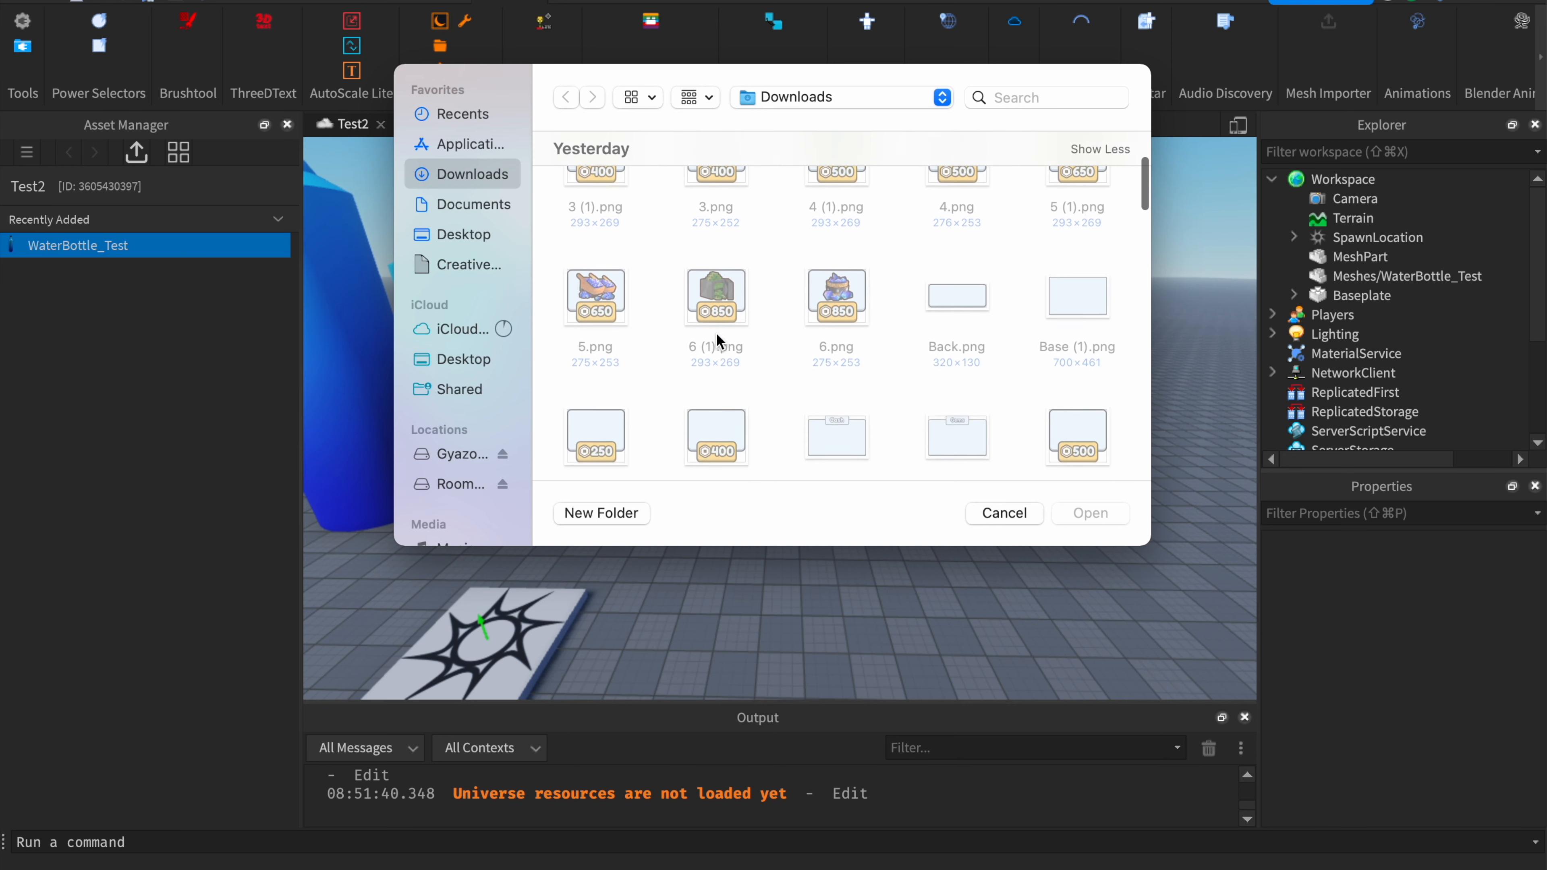
pyautogui.click(1095, 99)
pyautogui.write('water')
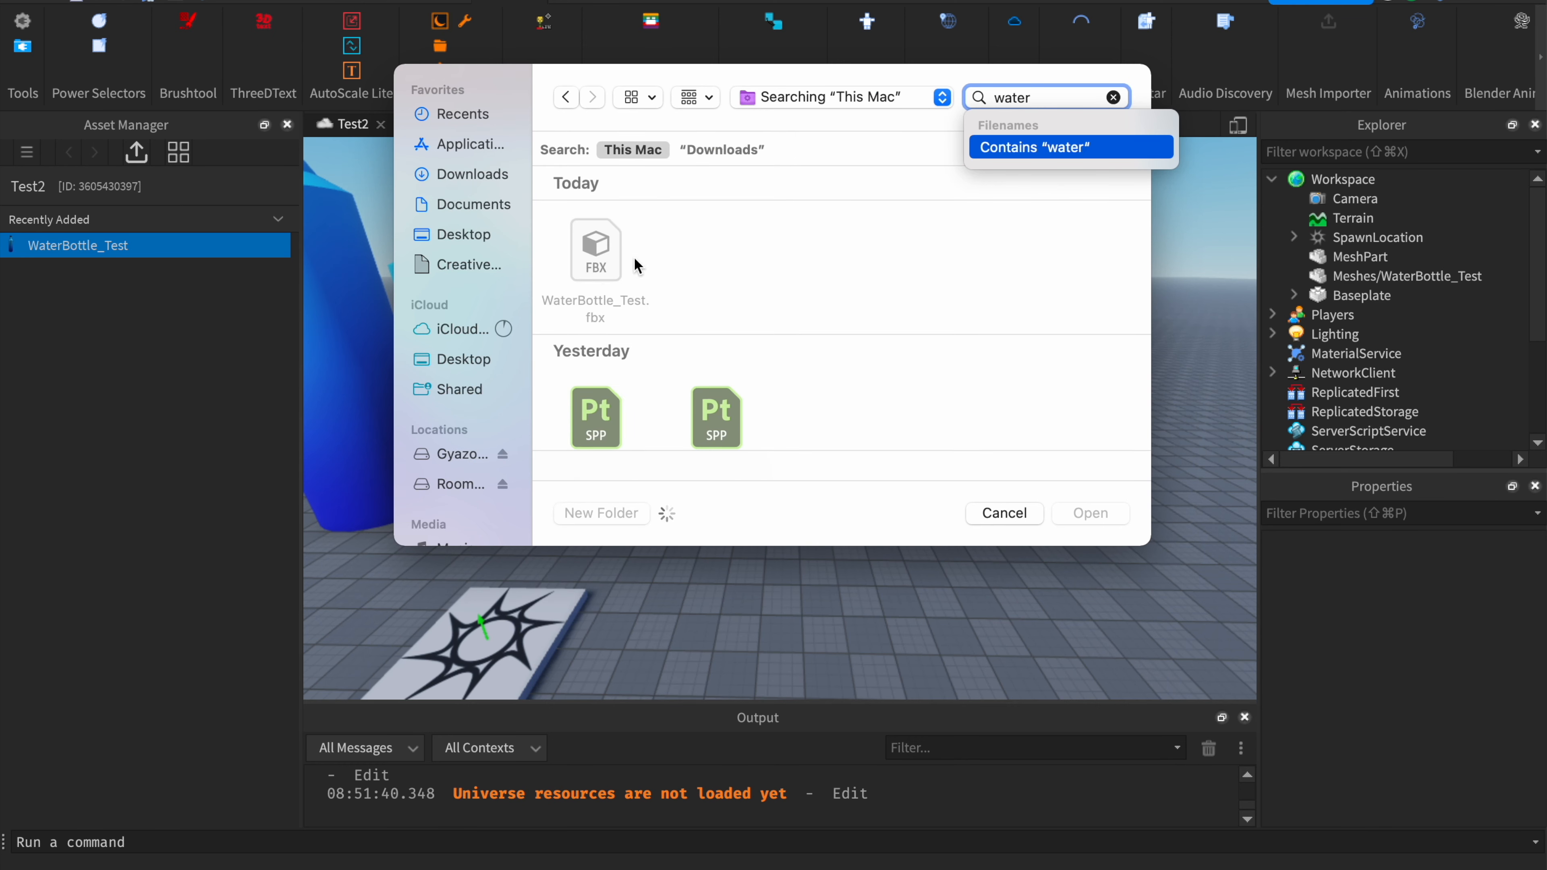
pyautogui.click(598, 270)
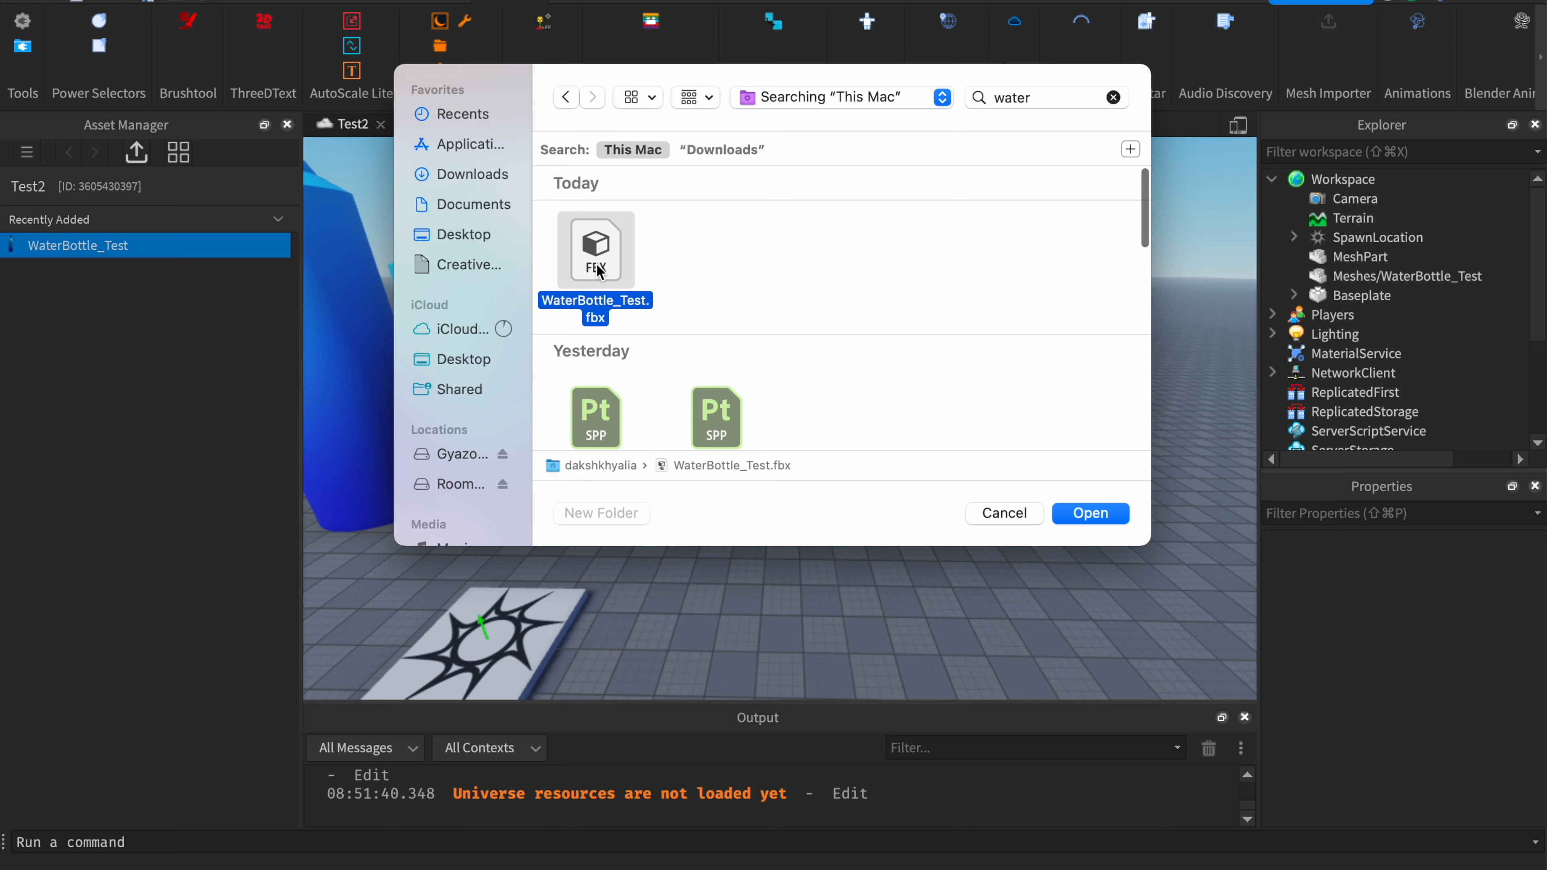
pyautogui.click(1103, 514)
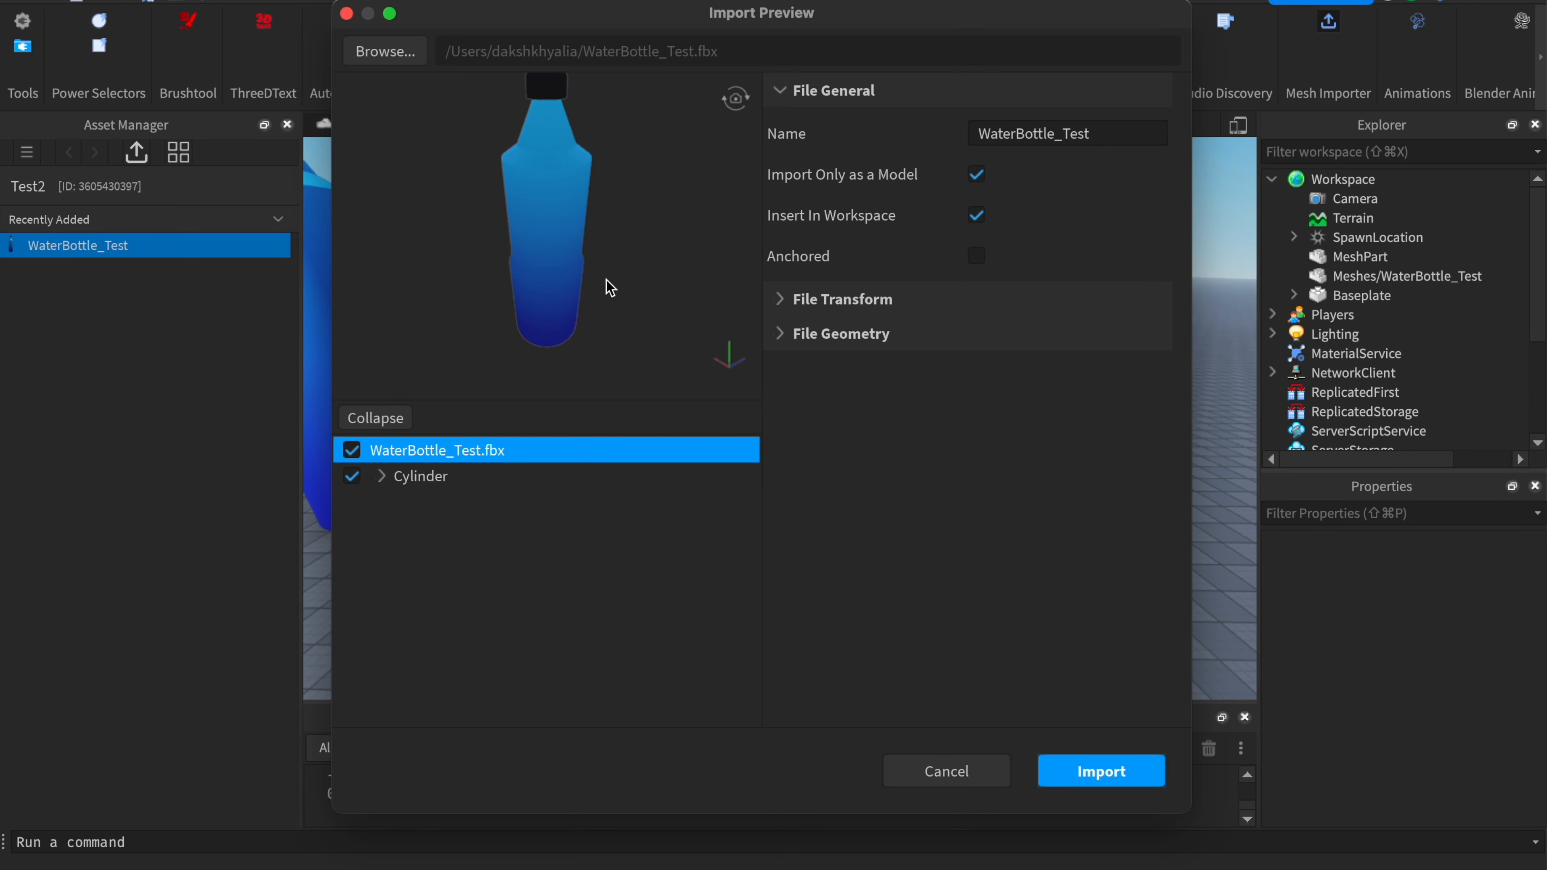
# Review the File Geometry settings and import WaterBottle_Test into the workspace as a model
pyautogui.click(774, 336)
pyautogui.click(783, 336)
pyautogui.click(783, 337)
pyautogui.click(779, 335)
pyautogui.click(1101, 771)
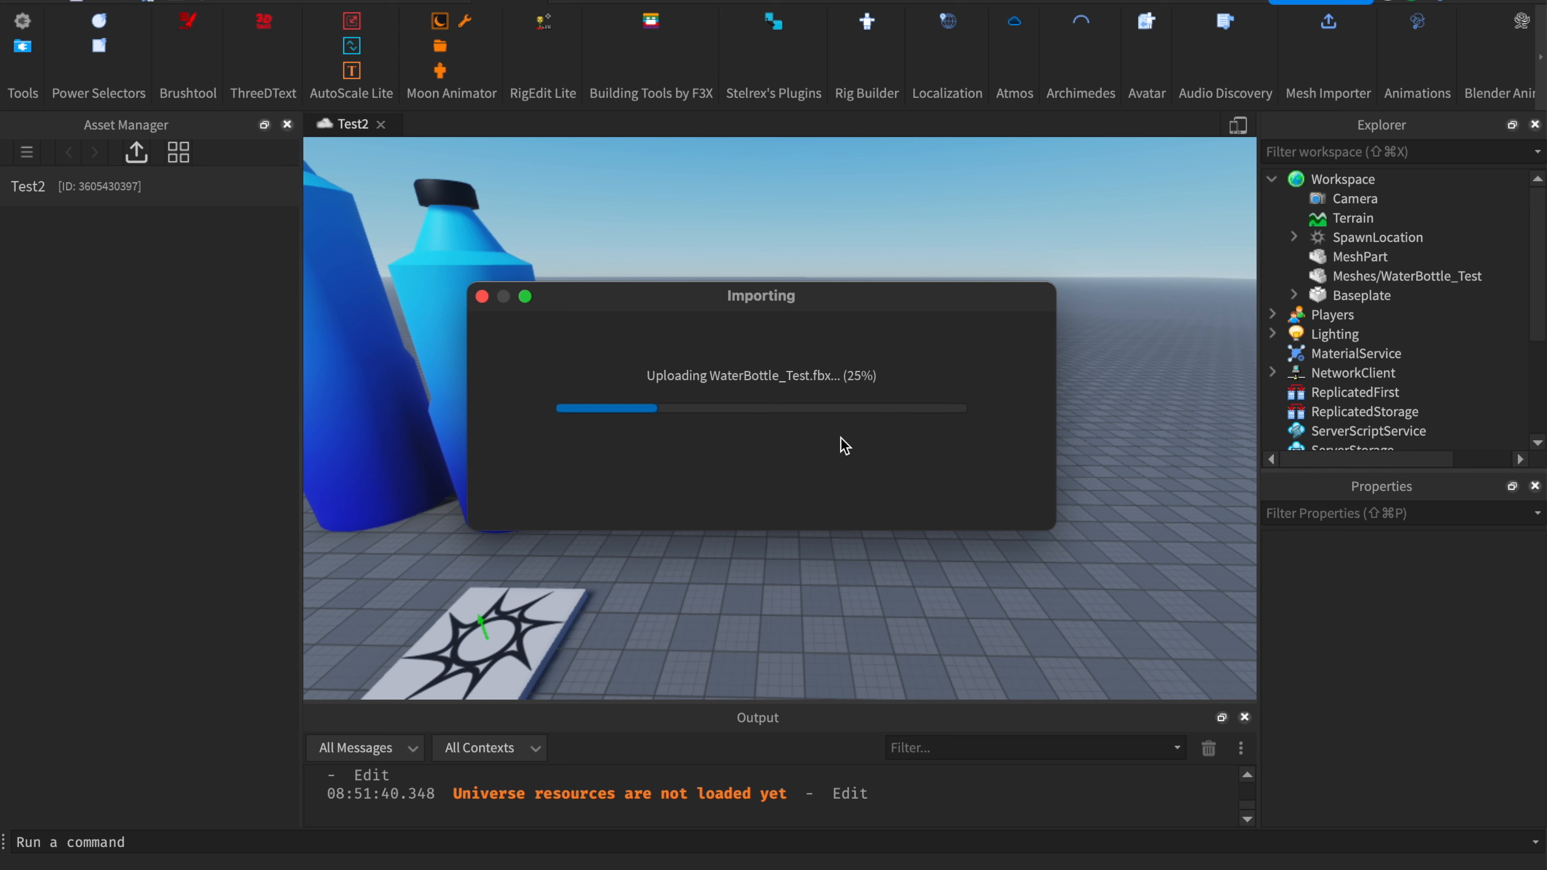
# Move the imported WaterBottle_Test model near the two smaller bottles and scale it down
pyautogui.click(734, 495)
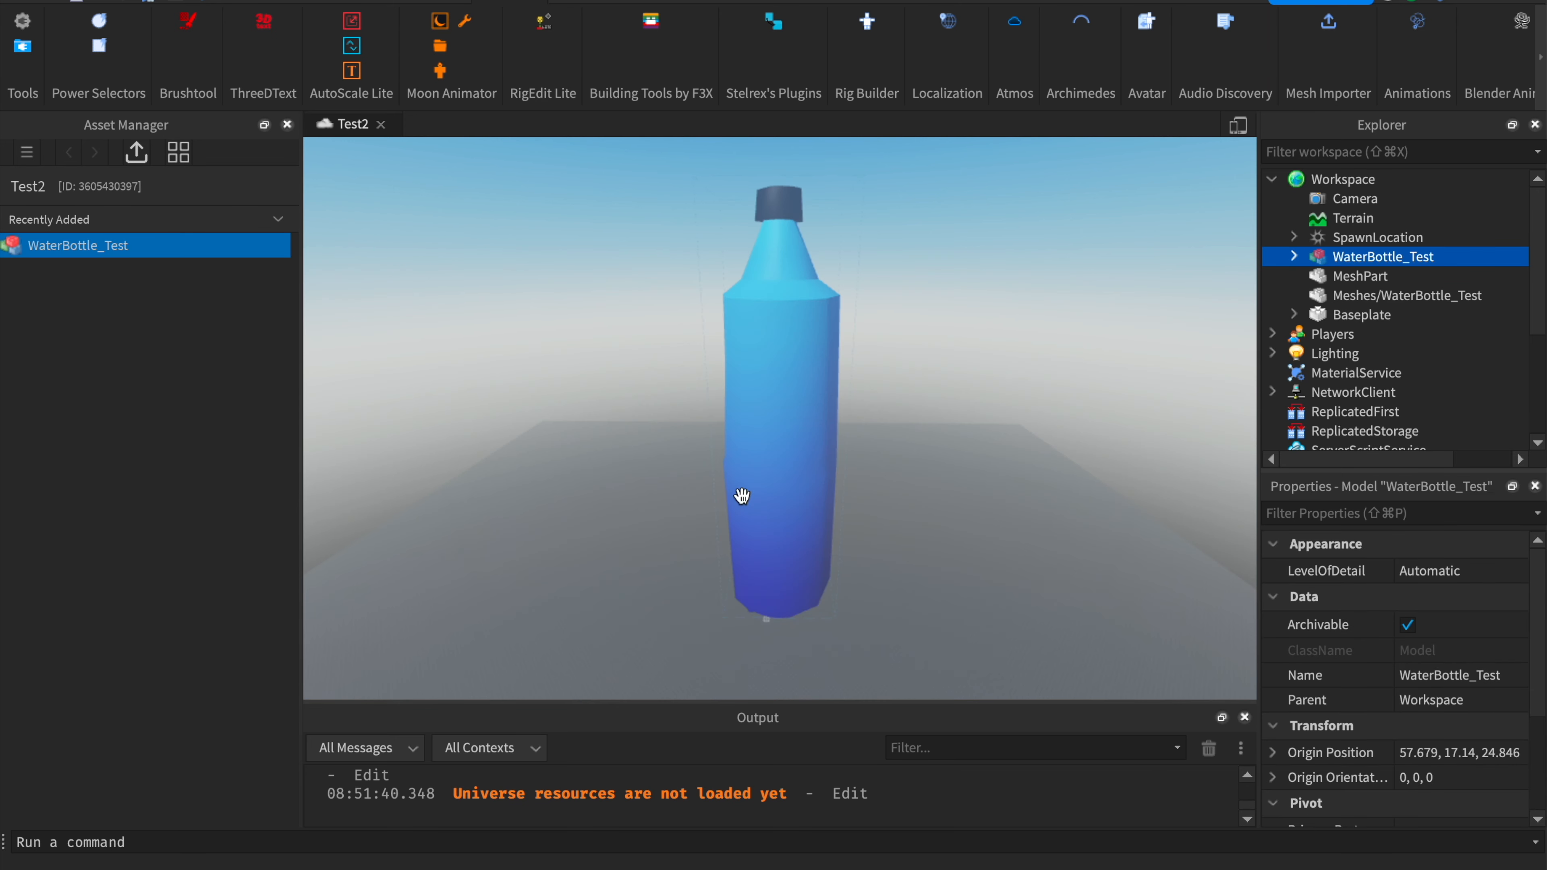
pyautogui.moveTo(804, 373); pyautogui.dragTo(705, 639)
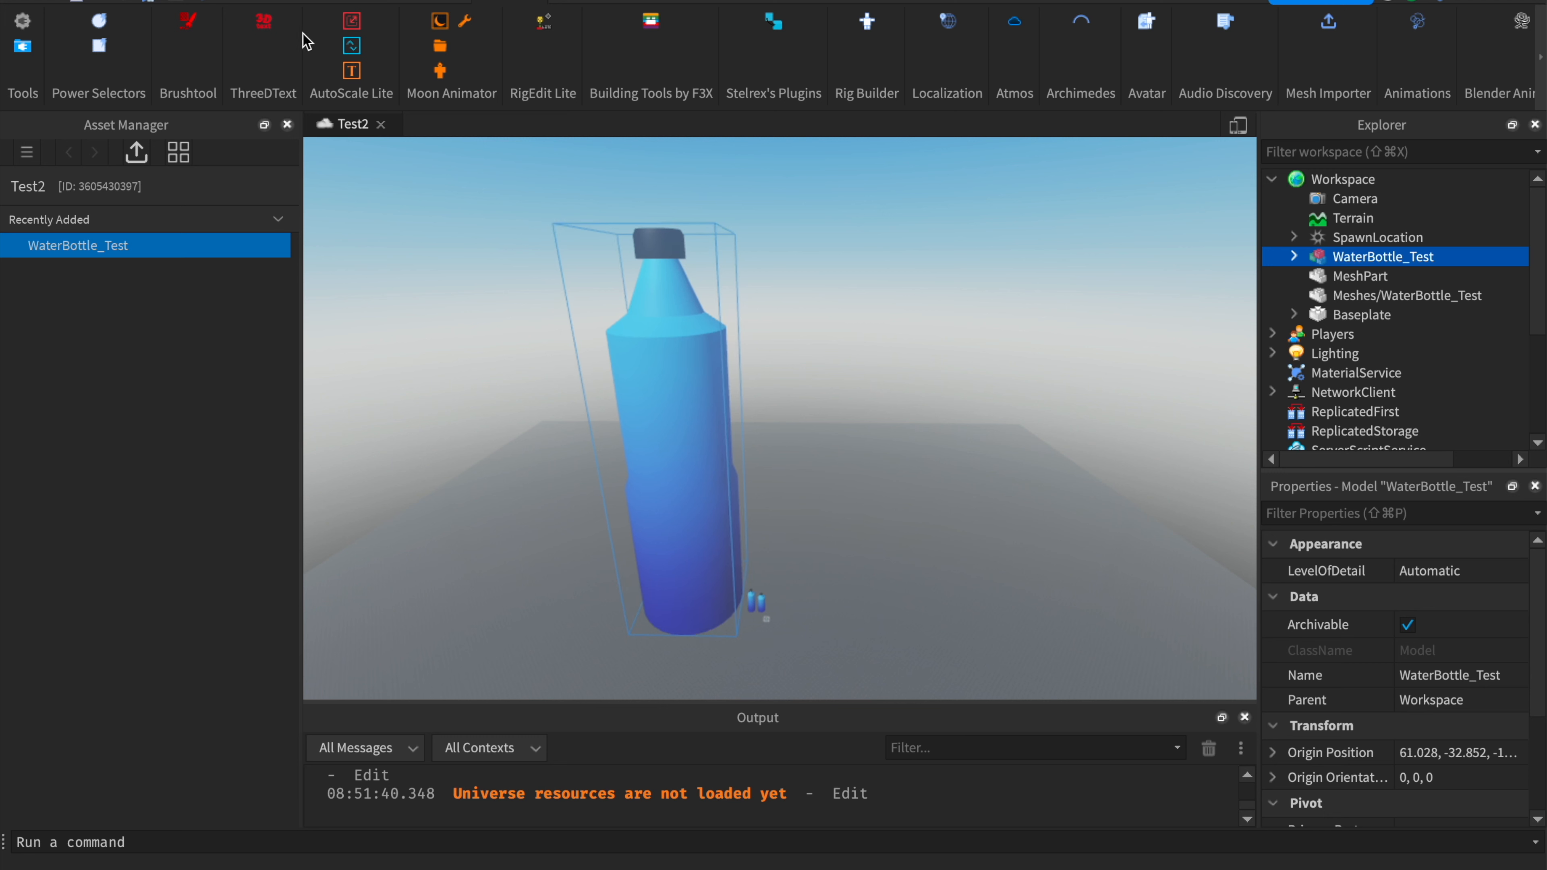
pyautogui.click(271, 1)
pyautogui.click(272, 58)
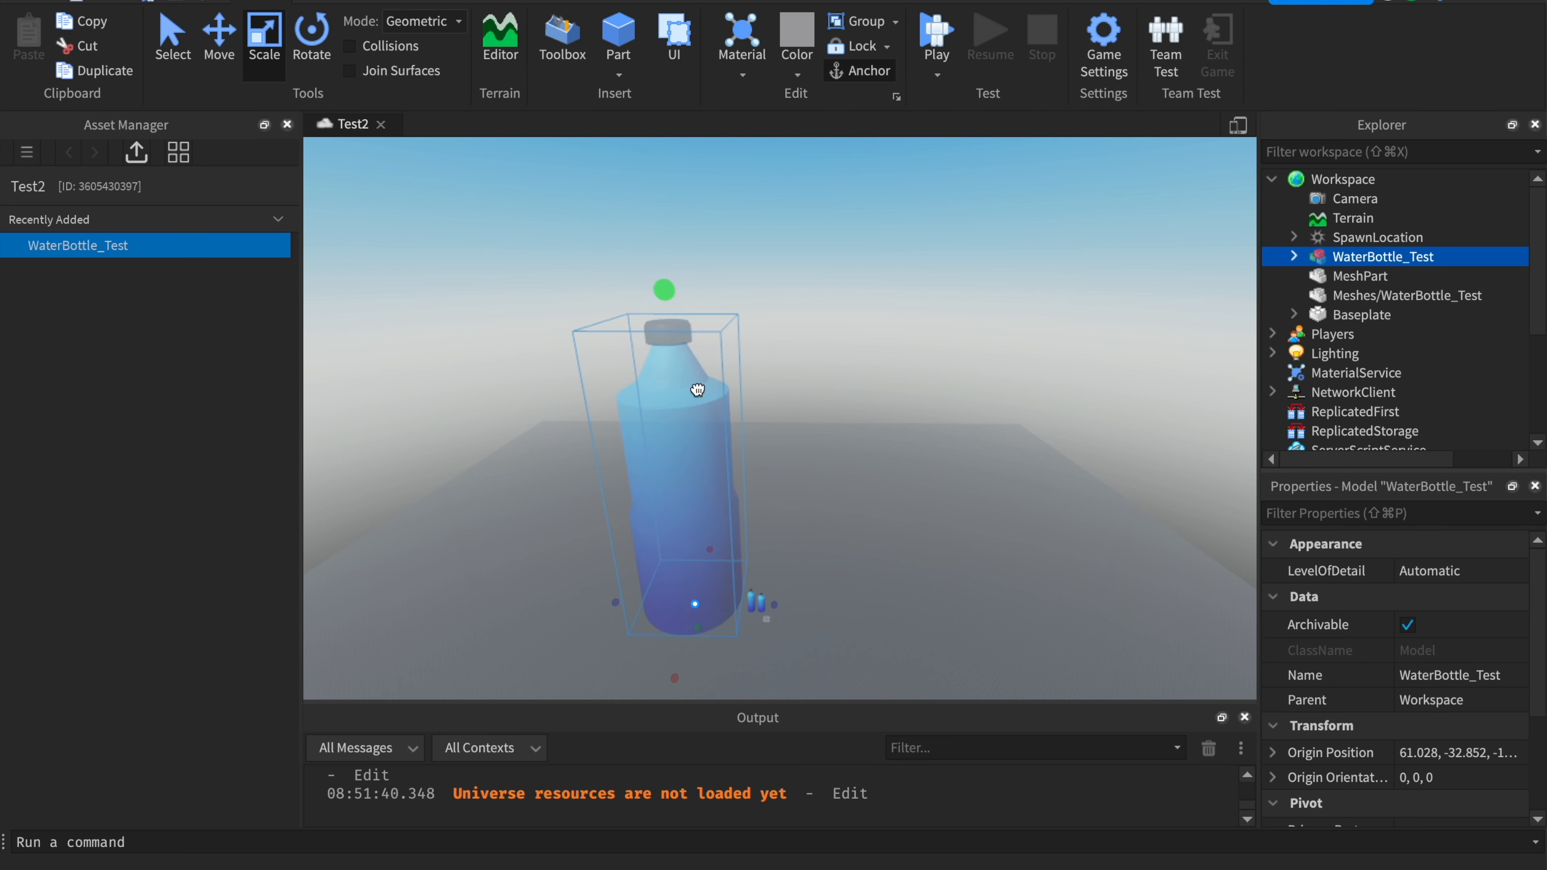